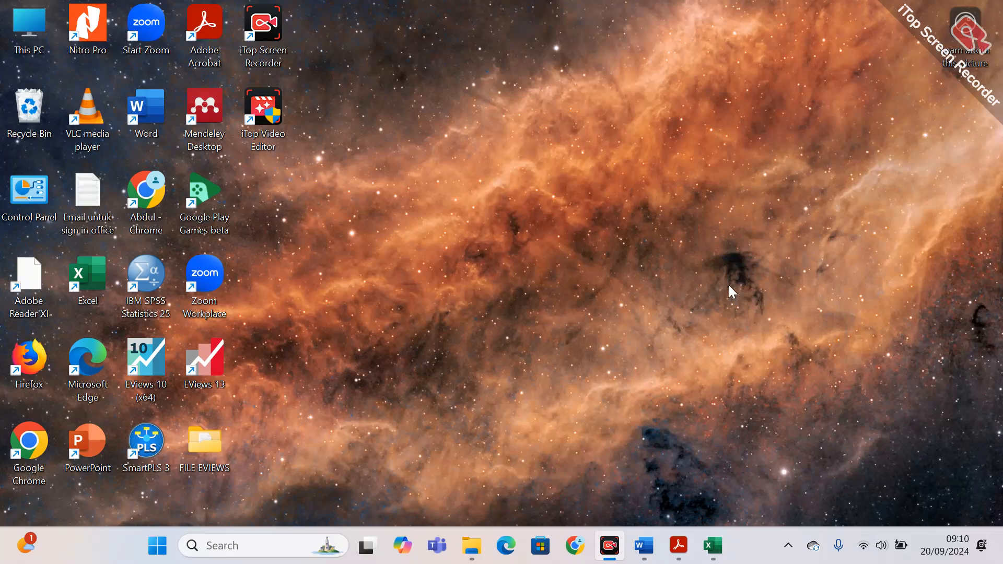
left_click(157, 279)
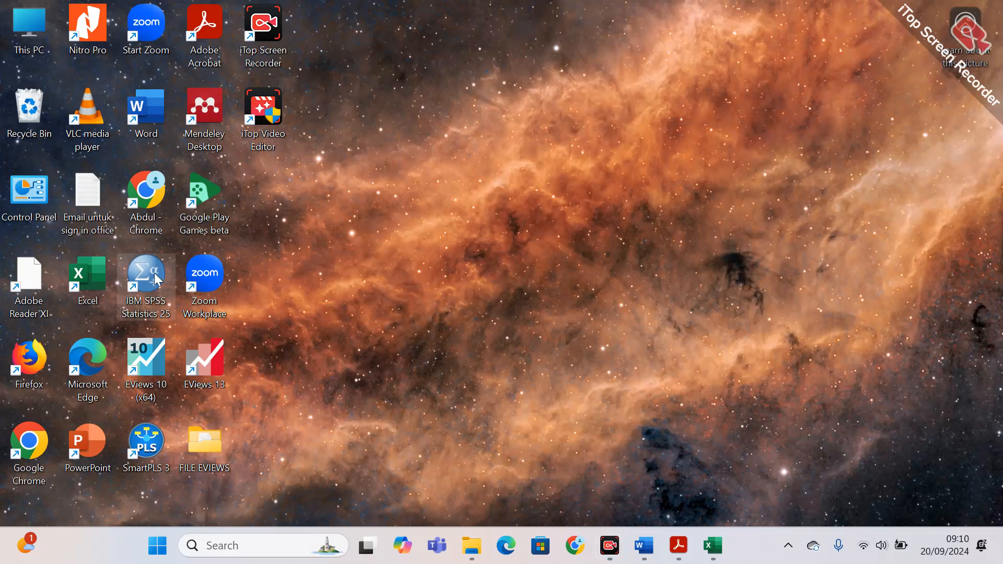
left_click(154, 445)
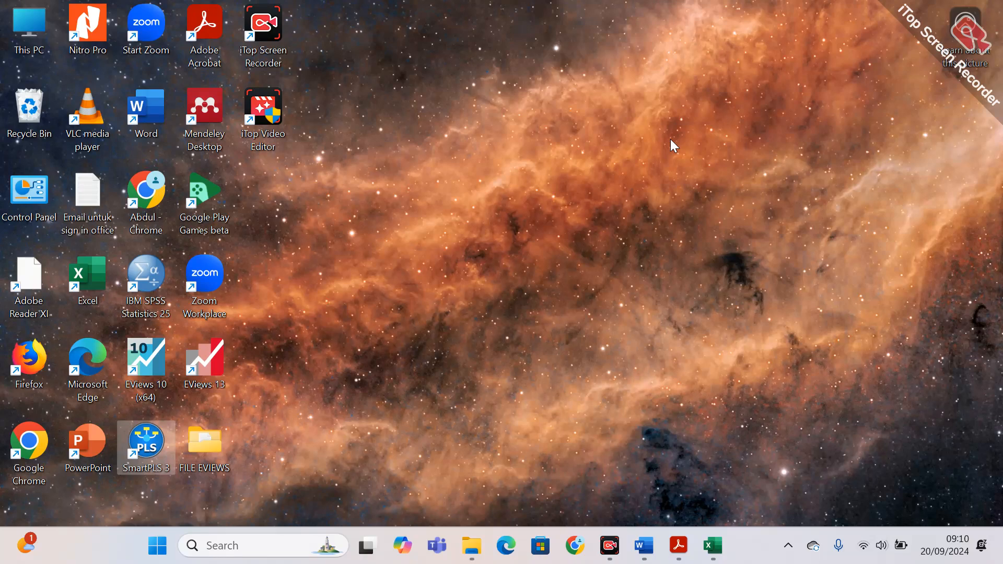
Switch to the regression data workbook in Excel and review the column headings from Tahun through Pengangguran in row 1.
left_click(719, 549)
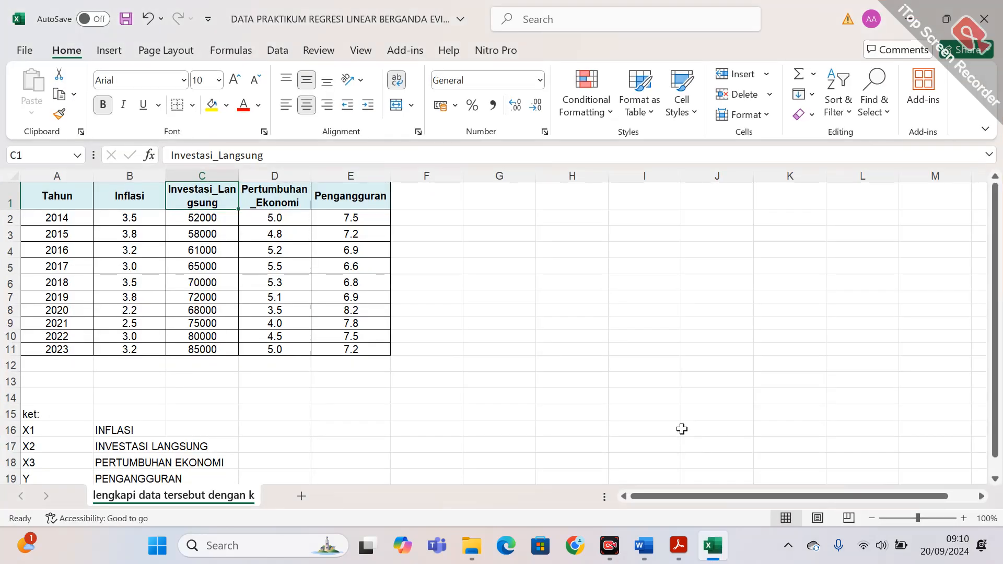
left_click(637, 365)
key("Left")
key("Left")
key("Home")
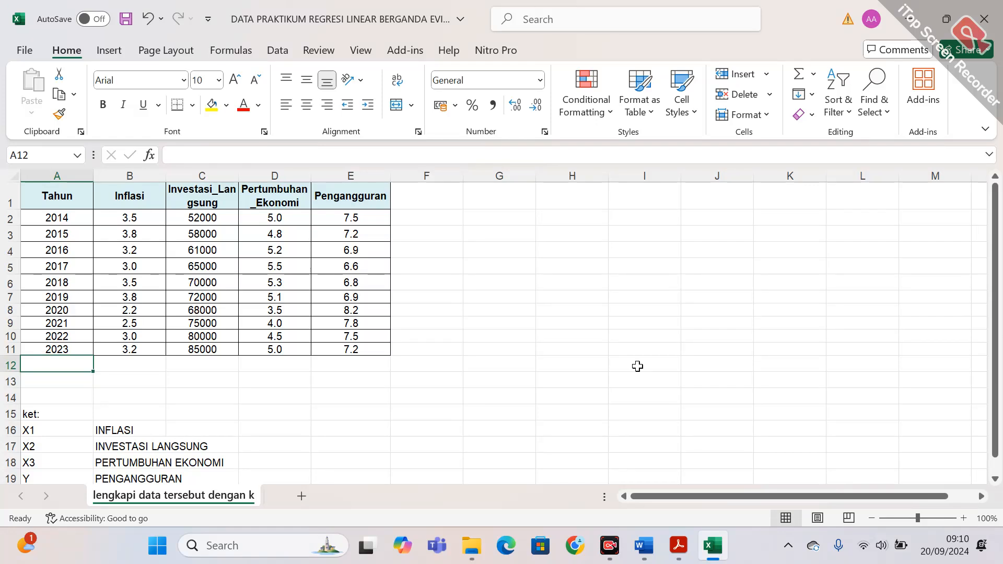
key("Up")
key("Up")
key("Up")
key("Up")
key("Up")
key("Up")
key("Up")
key("Up")
key("Up")
key("Up")
key("Up")
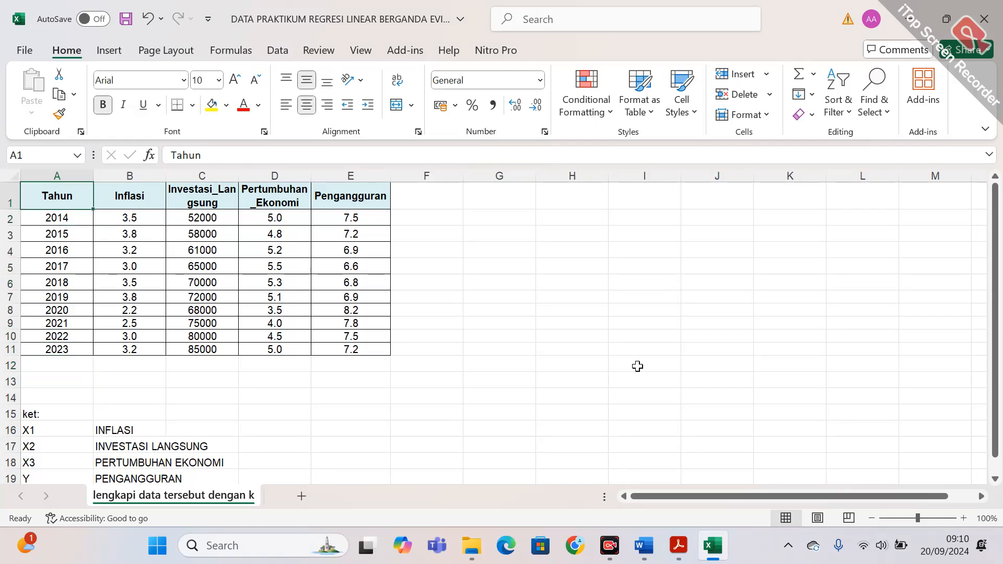
key("Right")
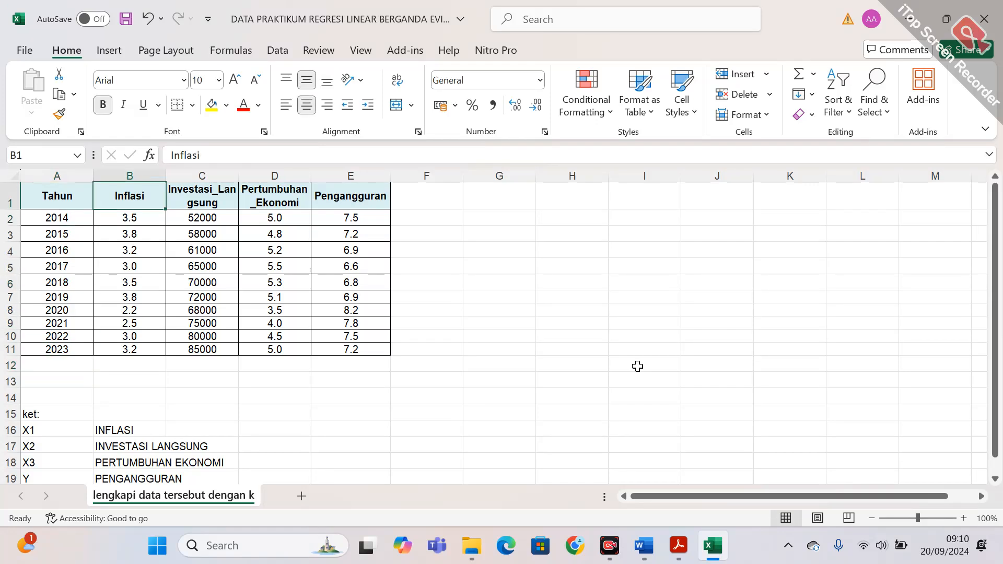
key("Right")
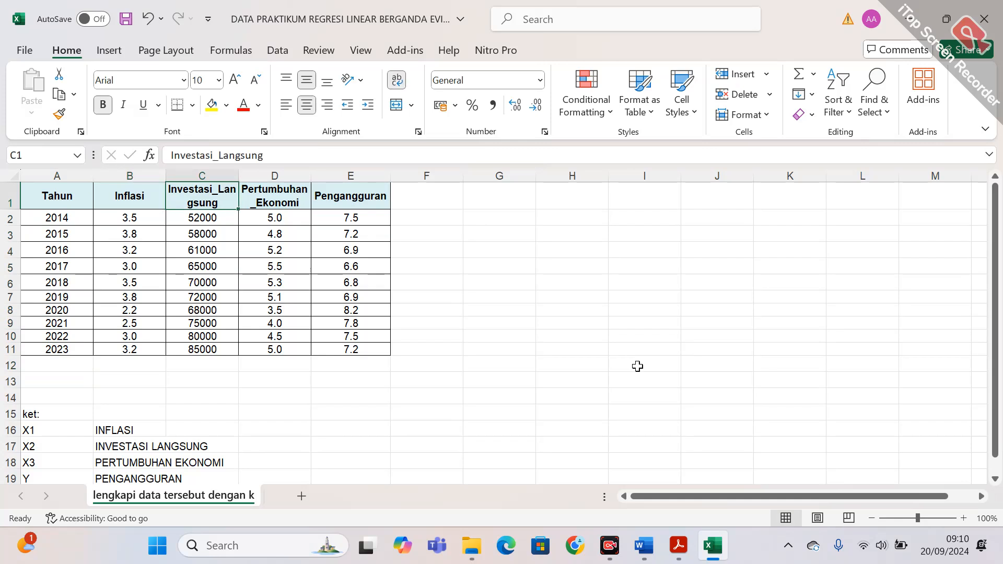
key("Right")
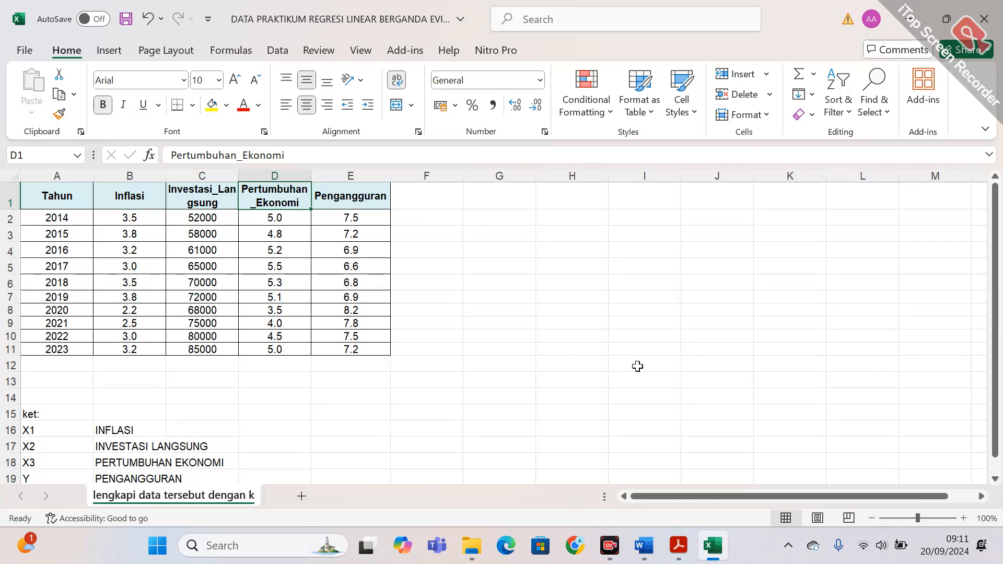
key("Right")
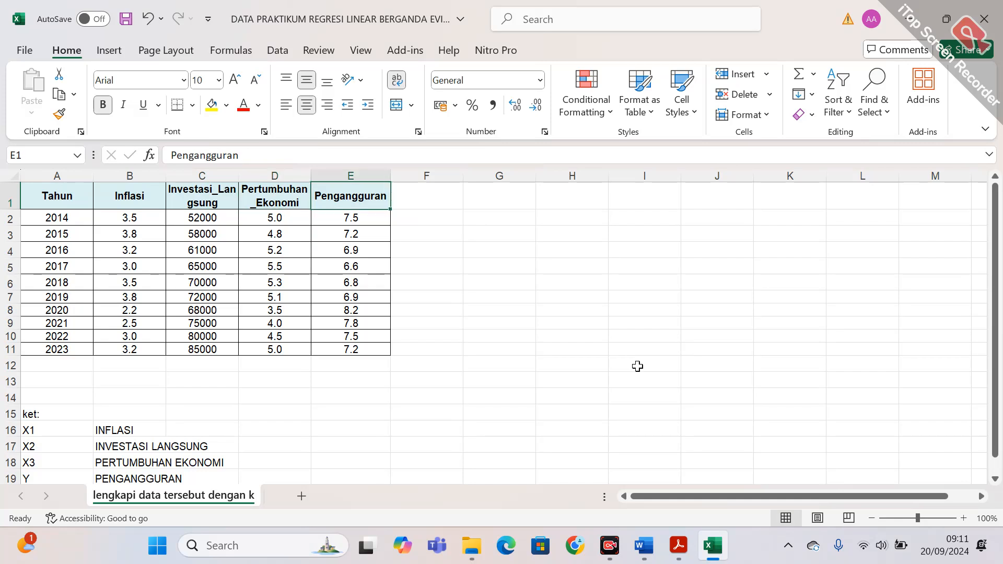
Try replacing the Inflasi heading in B1 with x1, and undo the replacement.
key("Left")
key("Left")
key("Left")
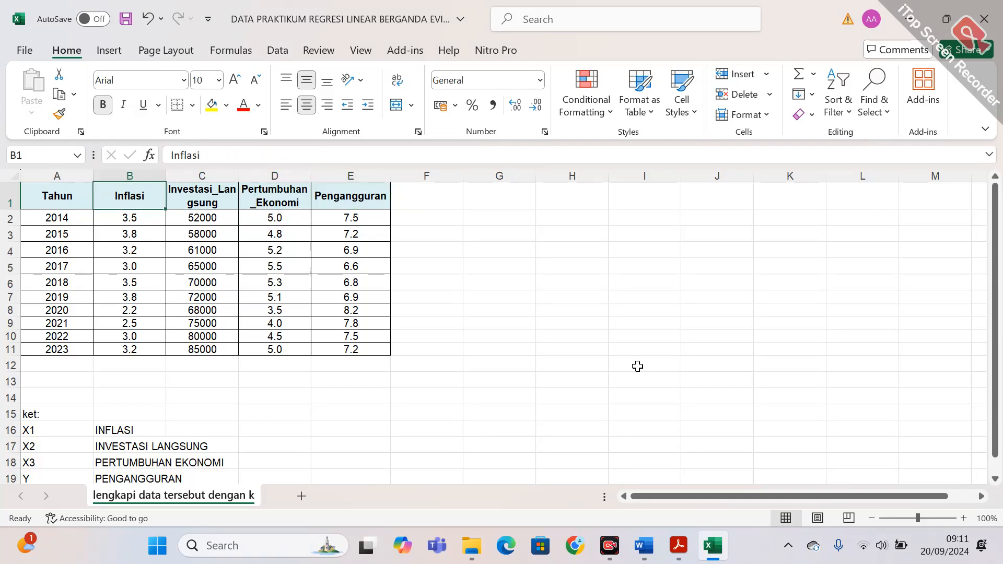
type("x")
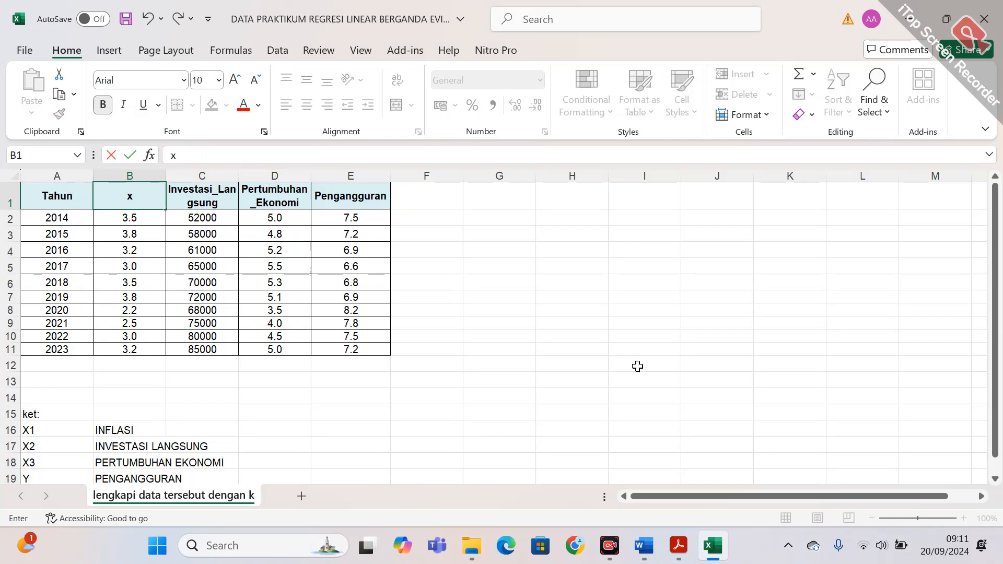
type("1")
key("ctrl+z")
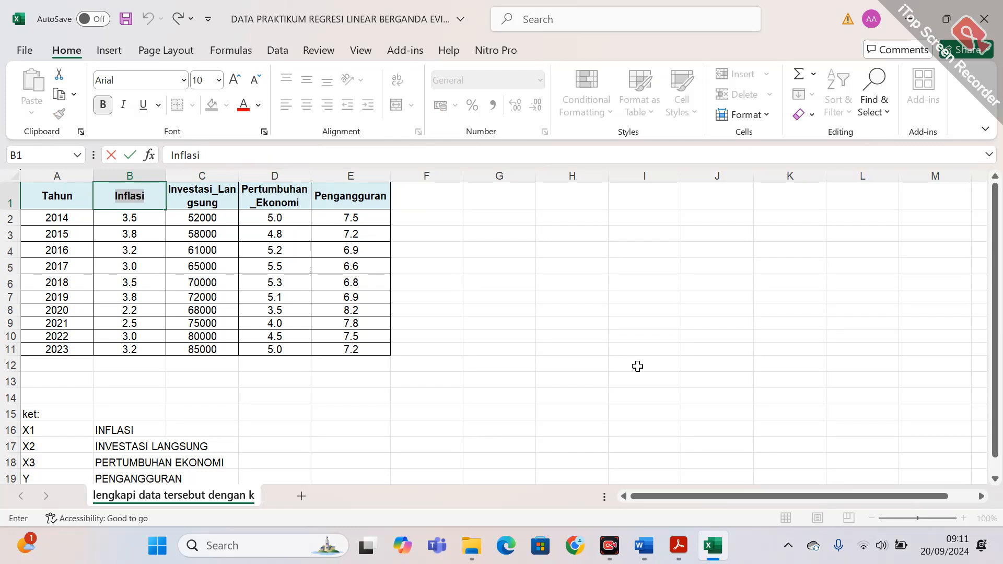
left_click(234, 397)
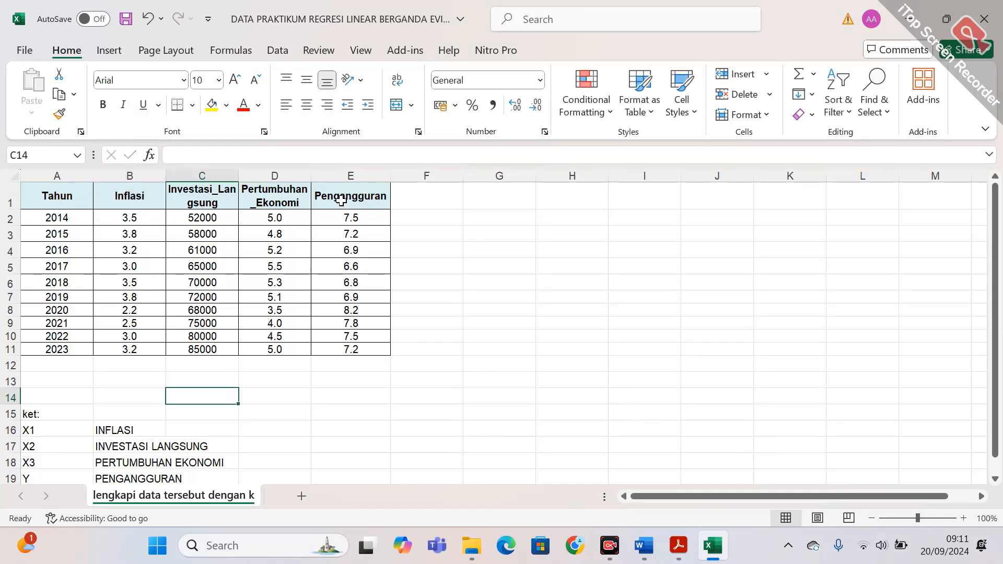
Examine the variable names in the header cells from Inflasi in B1 to Pengangguran in E1.
left_click(152, 207)
key("Right")
key("Right")
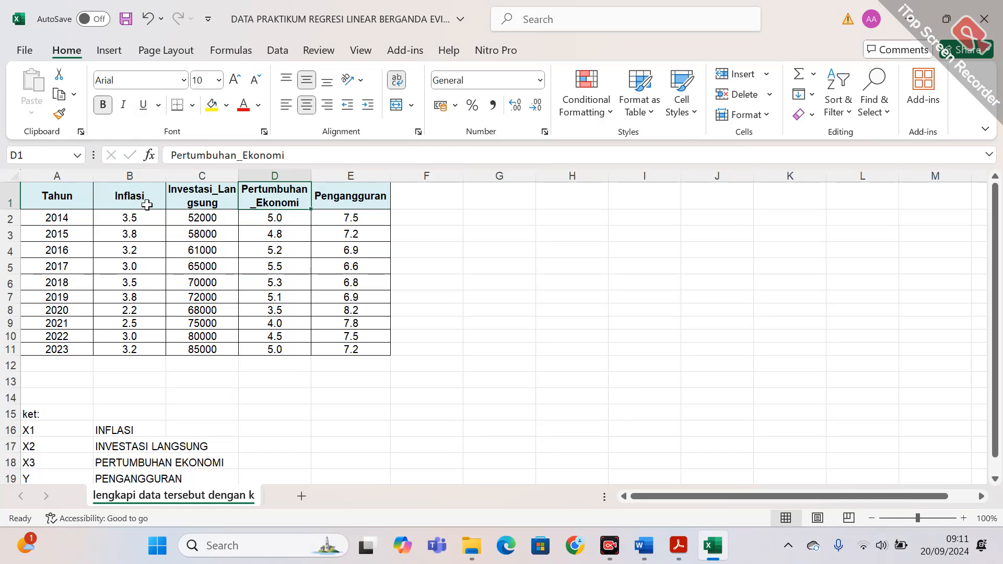
key("Left")
key("Left")
key("Right")
key("Right")
key("Right")
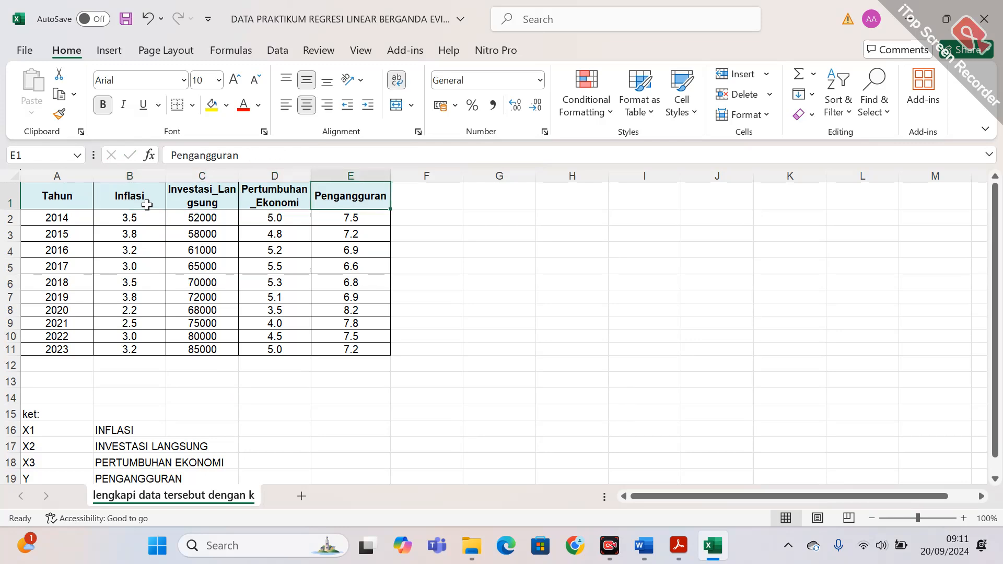
key("Left")
key("Left")
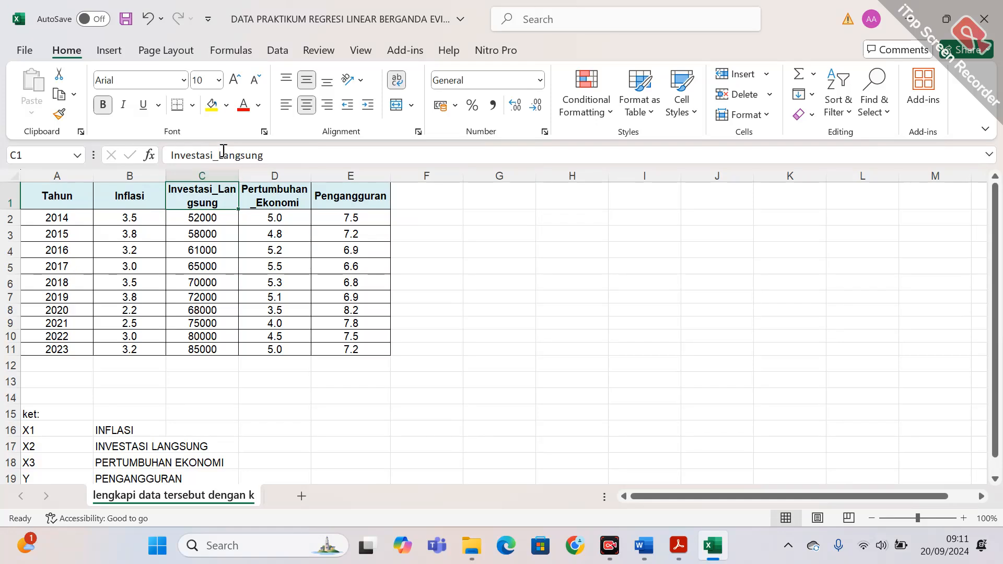
Check the Pertumbuhan_Ekonomi heading in D1 and save the workbook.
left_click(265, 201)
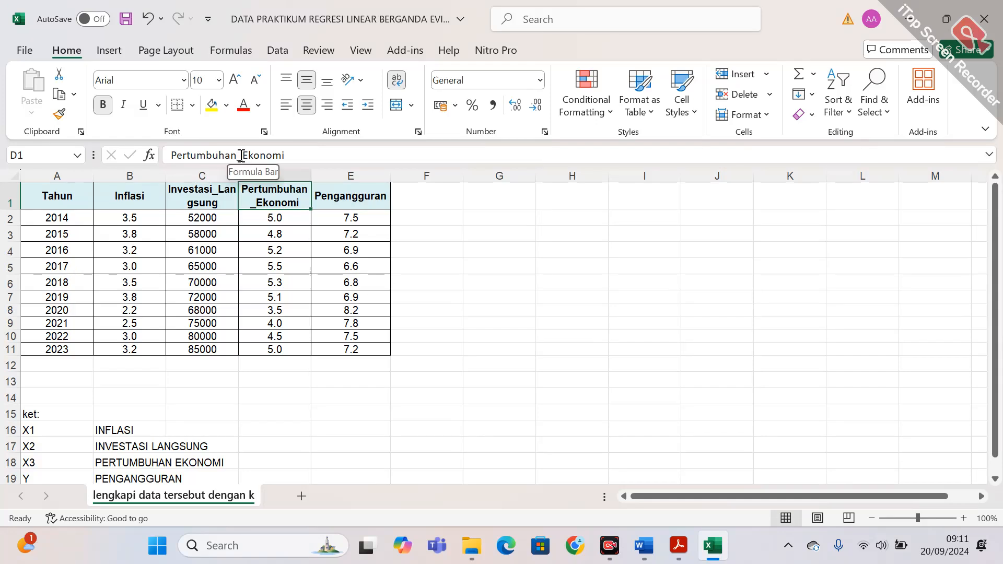
left_click(270, 249)
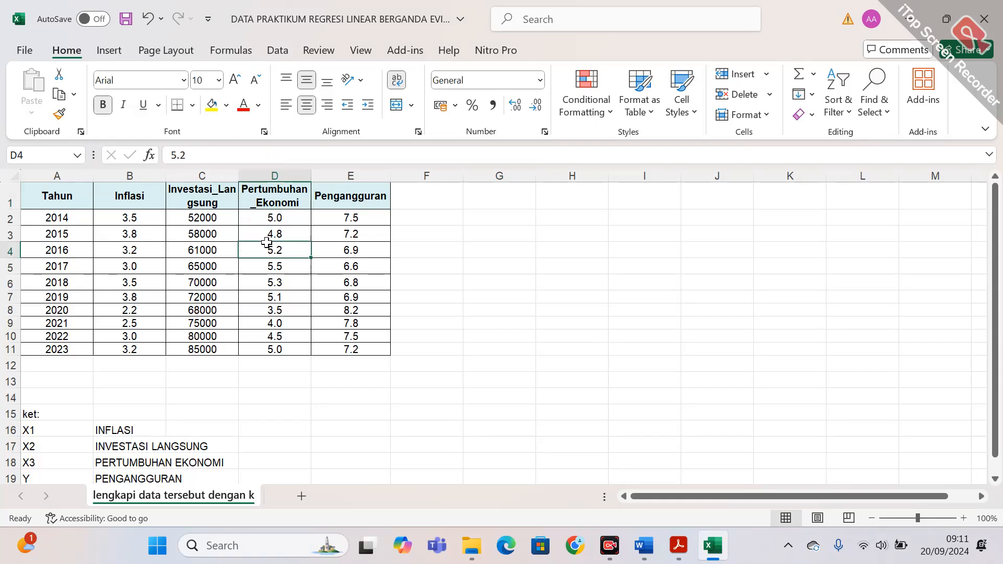
key("ctrl+s")
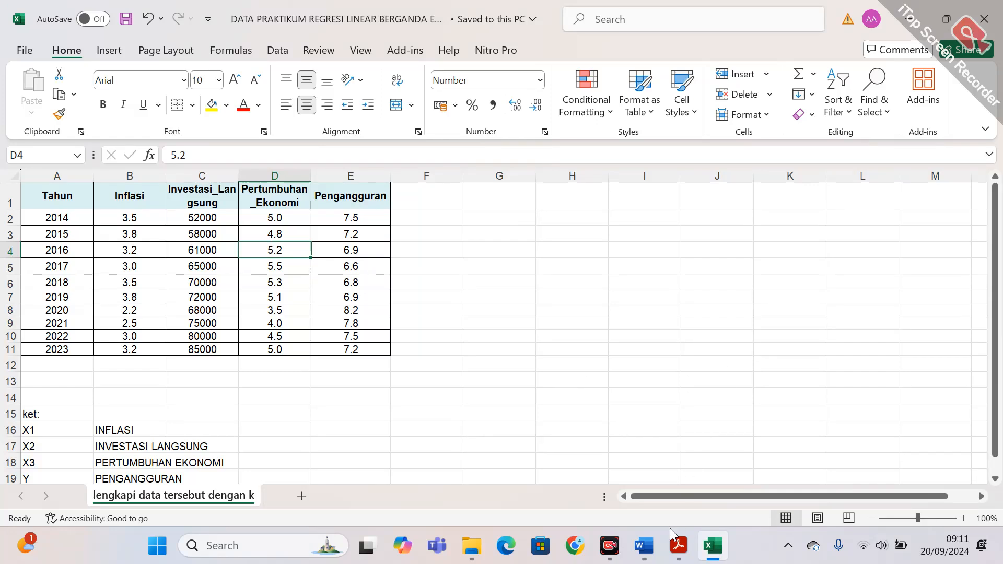
Look back through the regression instructions in the MODUL REVISI Word document, and return to the Pengangguran heading in the Excel workbook.
left_click(655, 550)
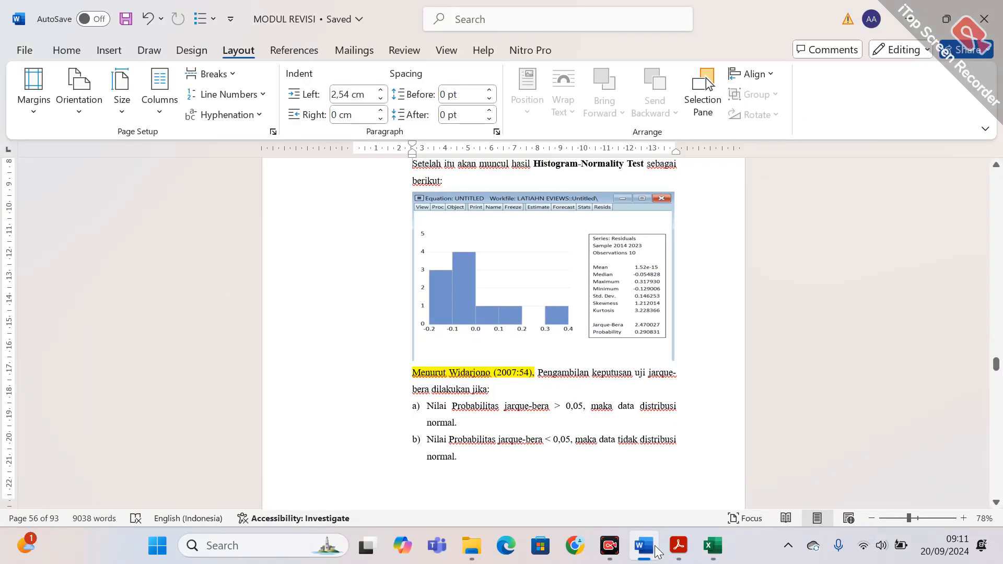
key("Up")
key("Up")
key("Up")
key("Up")
key("Up")
key("Up")
key("Up")
key("Up")
key("Up")
key("Up")
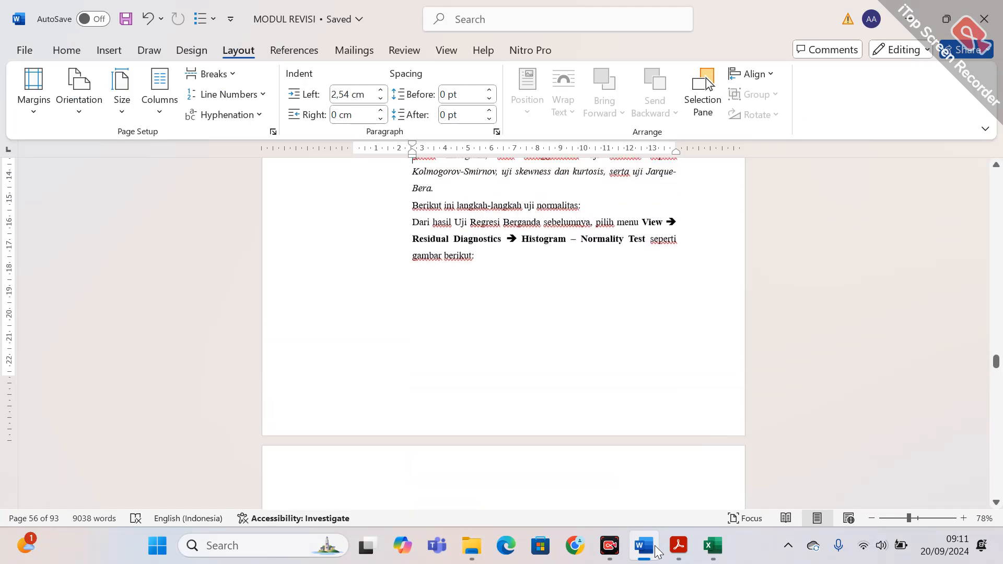
key("Up")
key("Up")
key("Up")
key("Up")
key("Up")
key("Up")
key("Up")
key("Up")
key("Up")
key("Up")
key("Up")
key("Up")
key("Up")
key("Up")
key("Up")
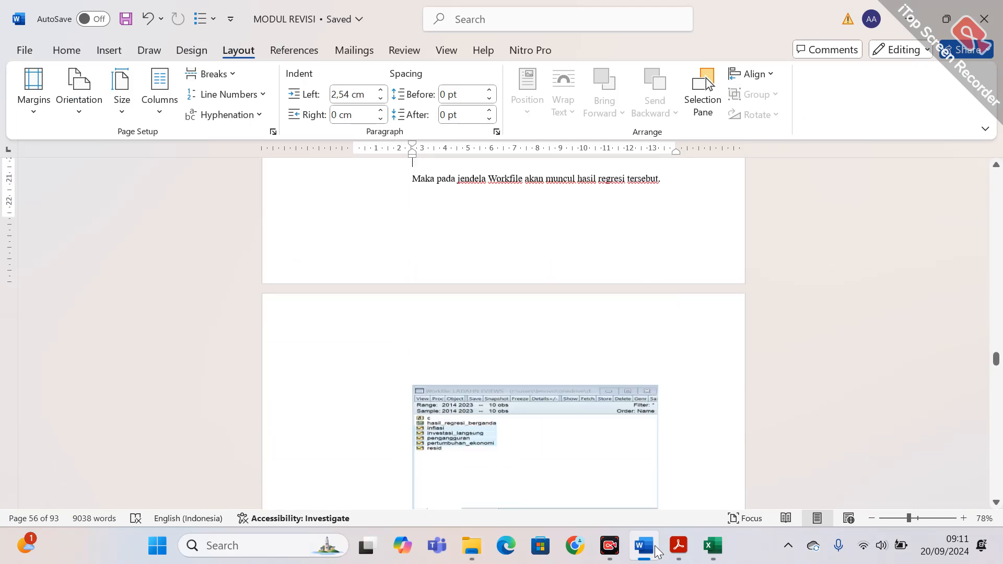
key("Up")
key("Up")
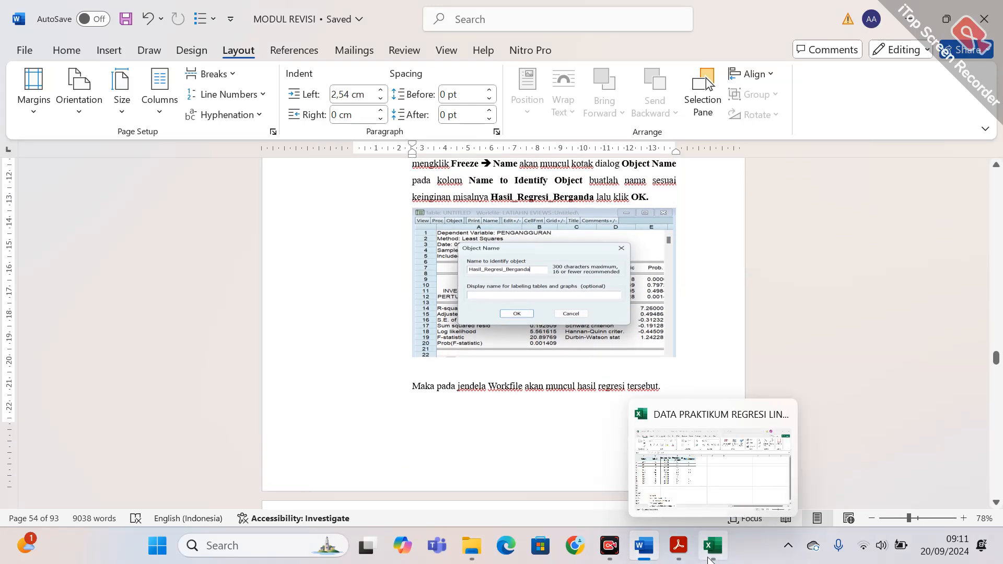
left_click(709, 558)
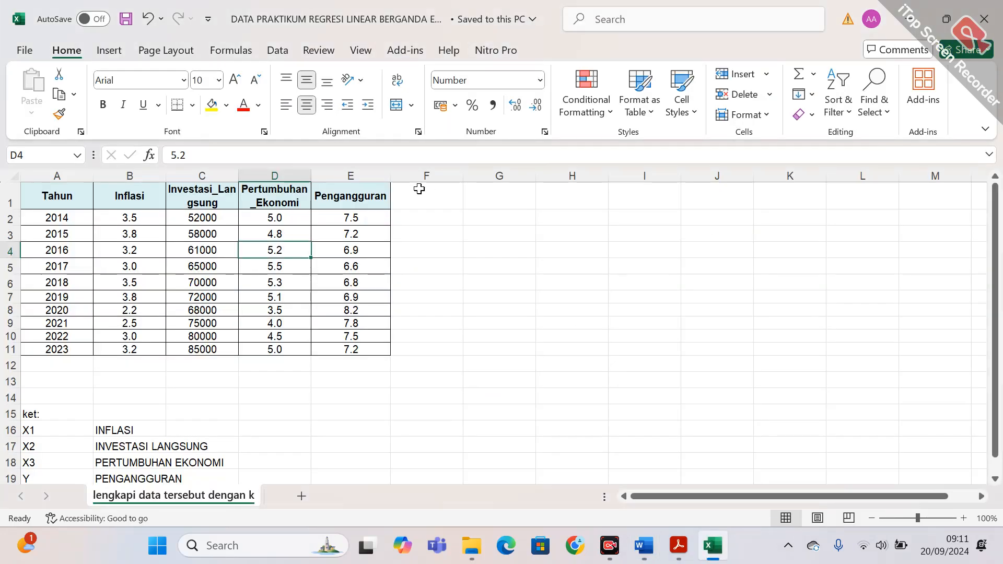
left_click(366, 207)
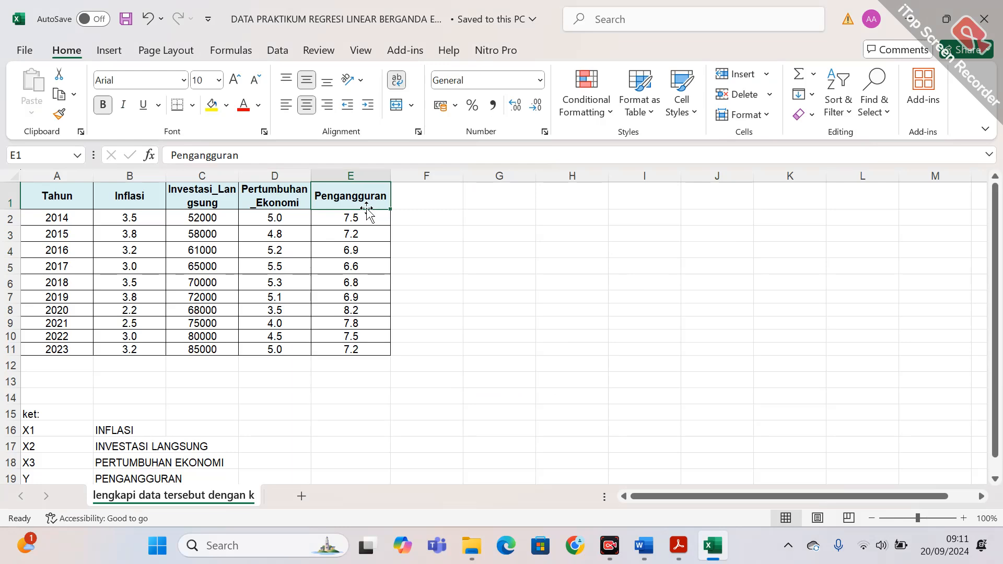
Minimize the Excel and Word windows and start EViews 13 from the desktop, dismissing its welcome screen.
left_click(909, 10)
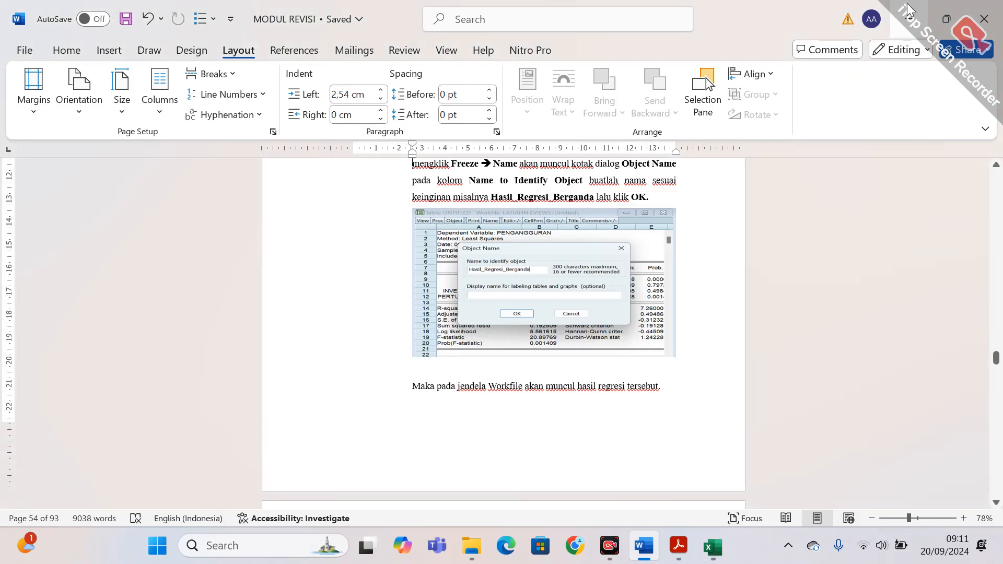
left_click(909, 11)
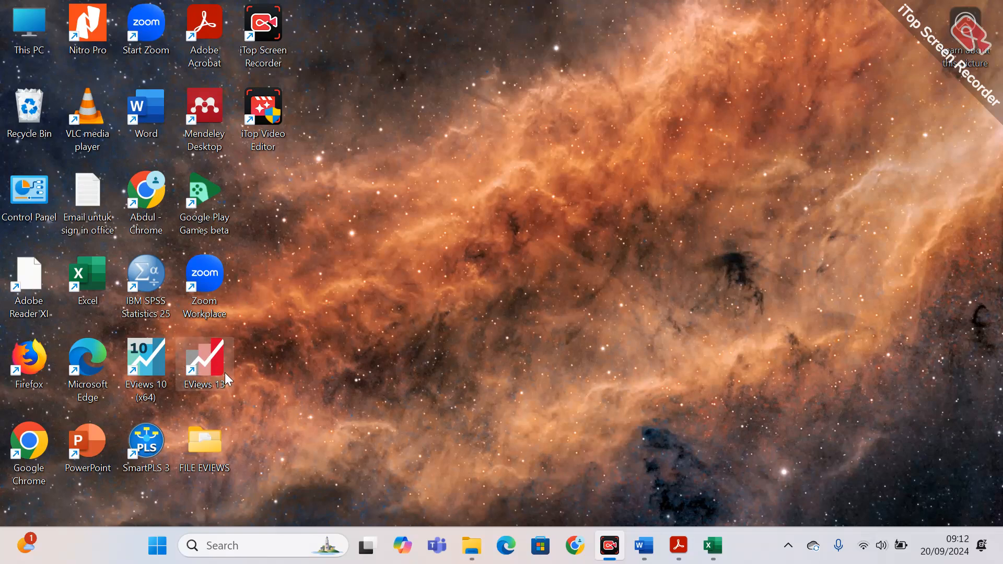
double_click(213, 368)
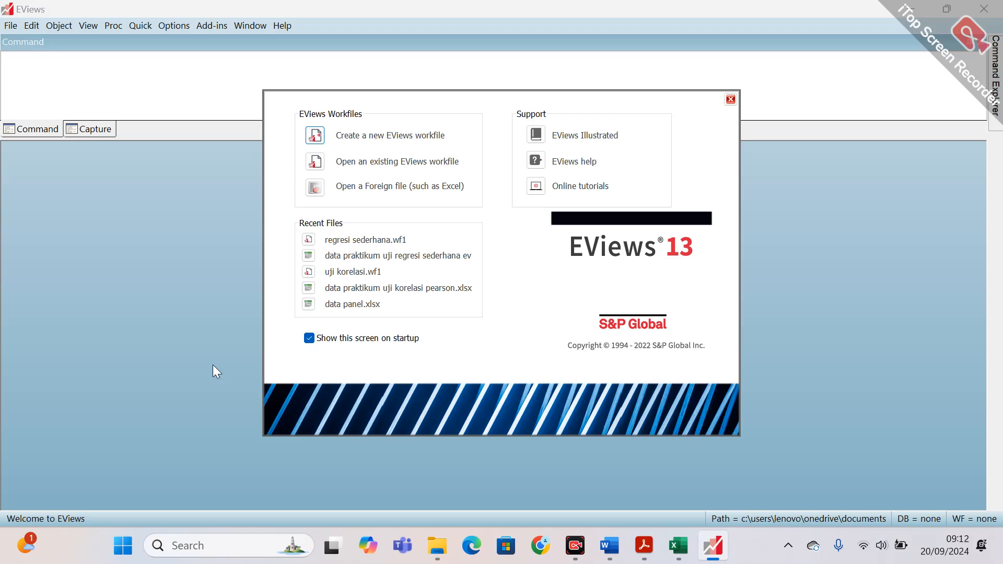
left_click(730, 99)
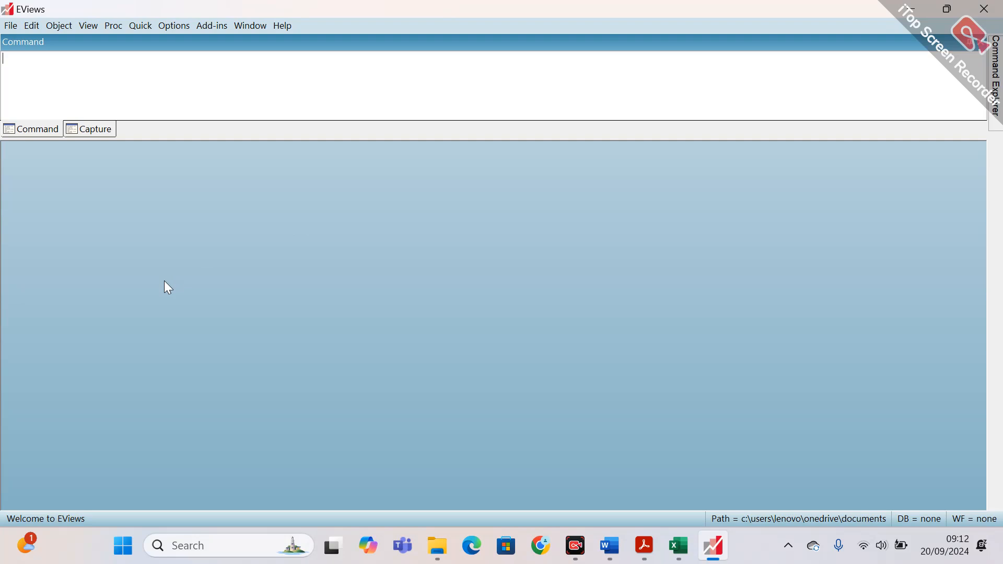
left_click(10, 26)
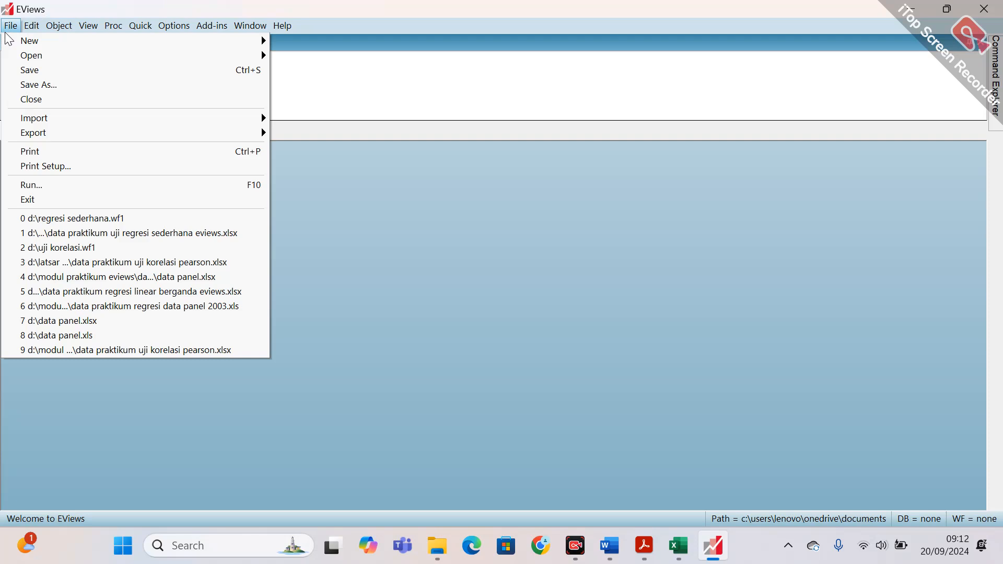
mouse_move(49, 43)
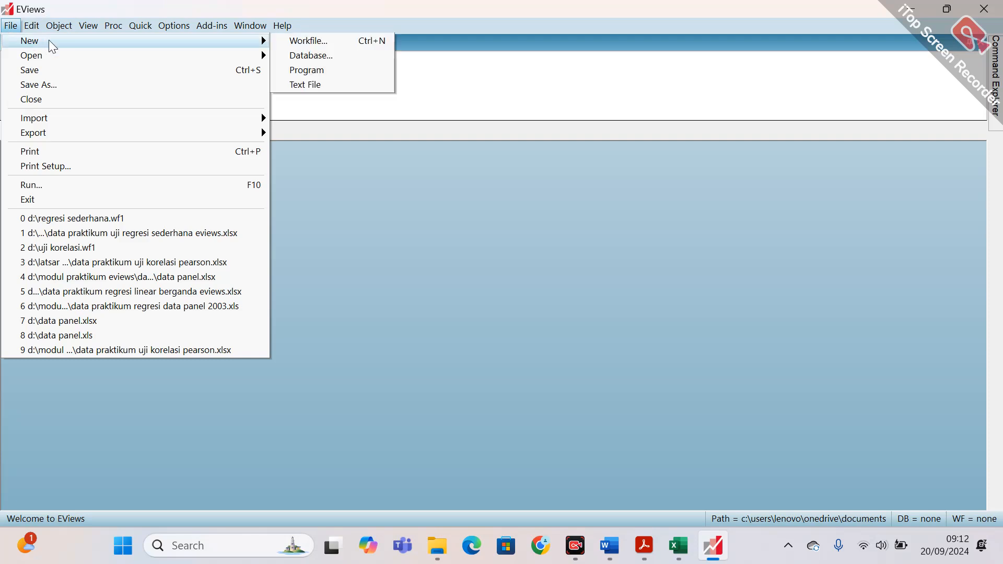
left_click(301, 47)
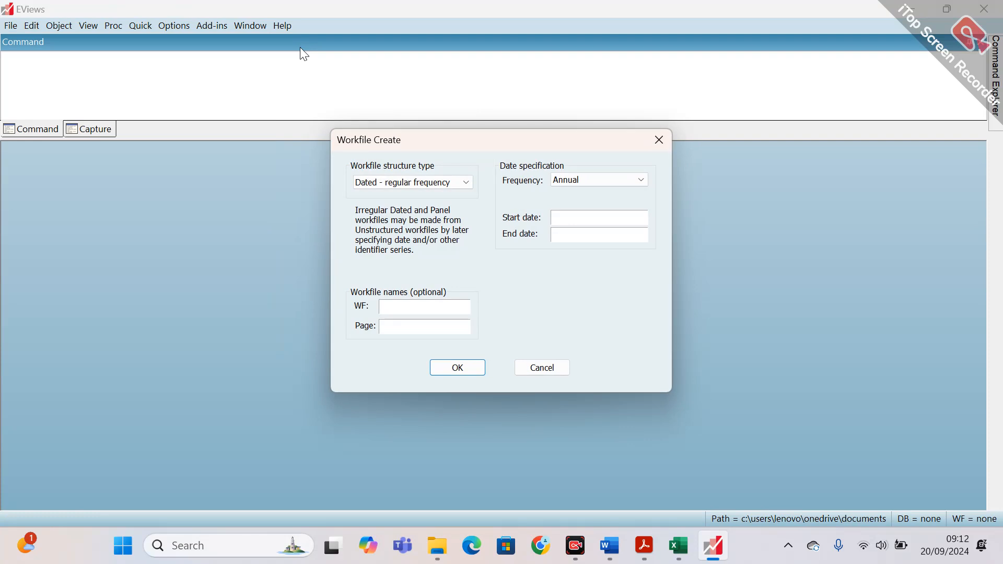
left_click_drag(431, 138, 117, 161)
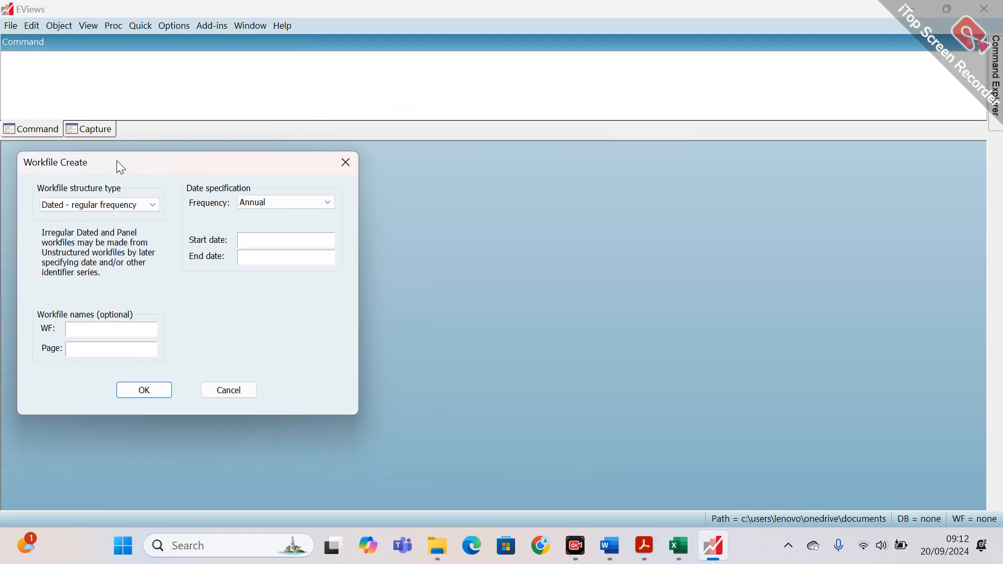
left_click(347, 166)
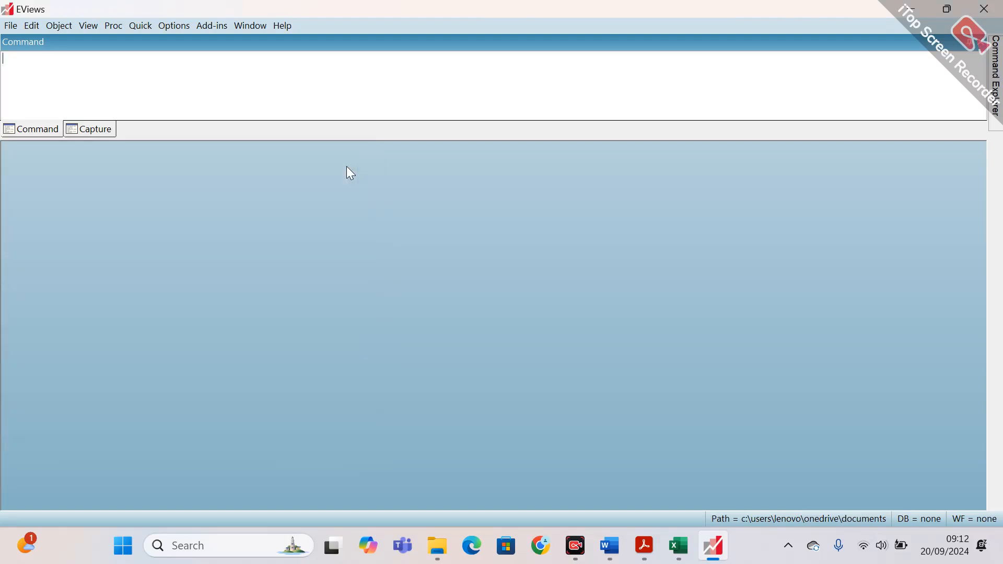
Start a new workfile, check the Tahun column in the Excel data, and keep its date frequency at Annual.
key("ctrl+n")
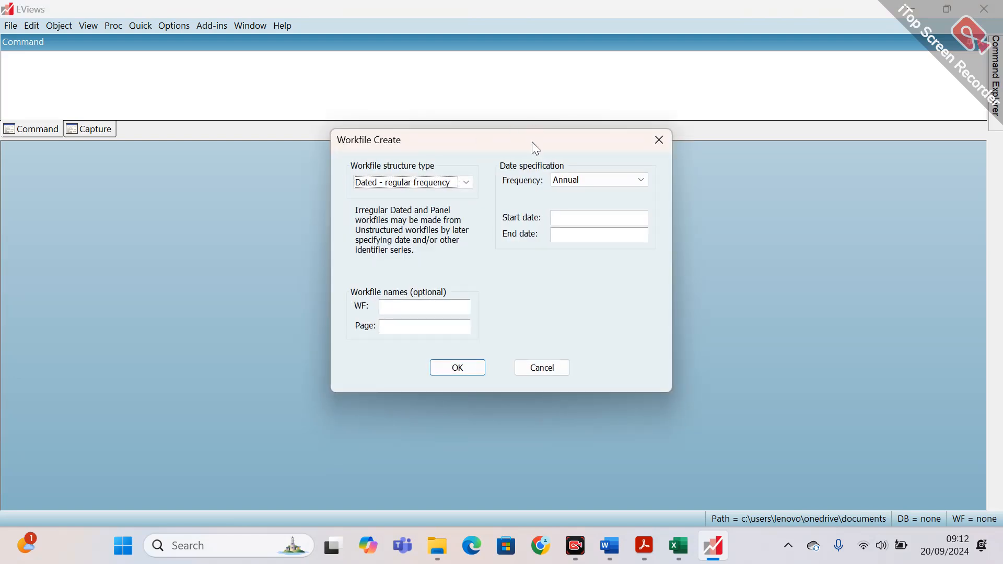
left_click_drag(531, 142, 204, 155)
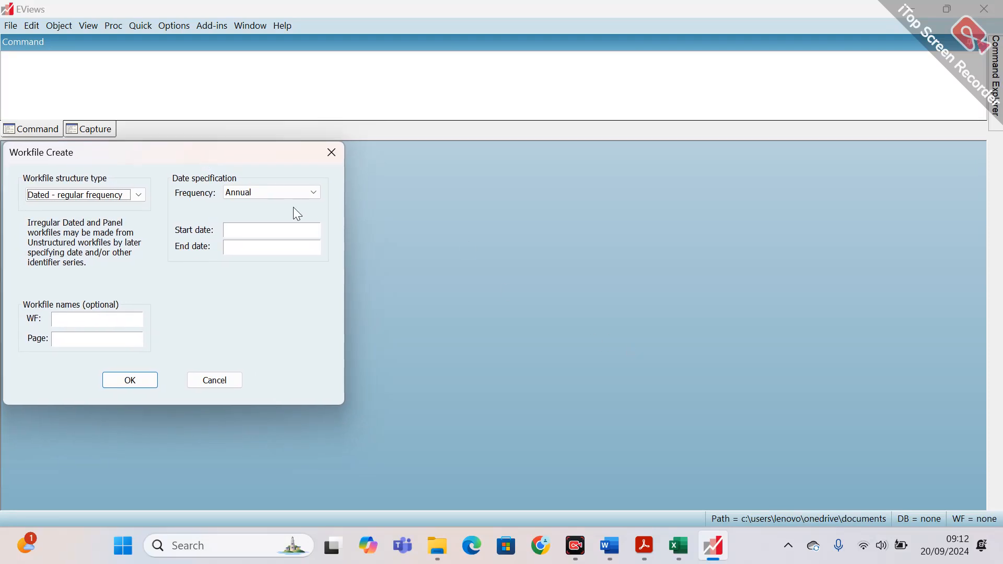
left_click(686, 551)
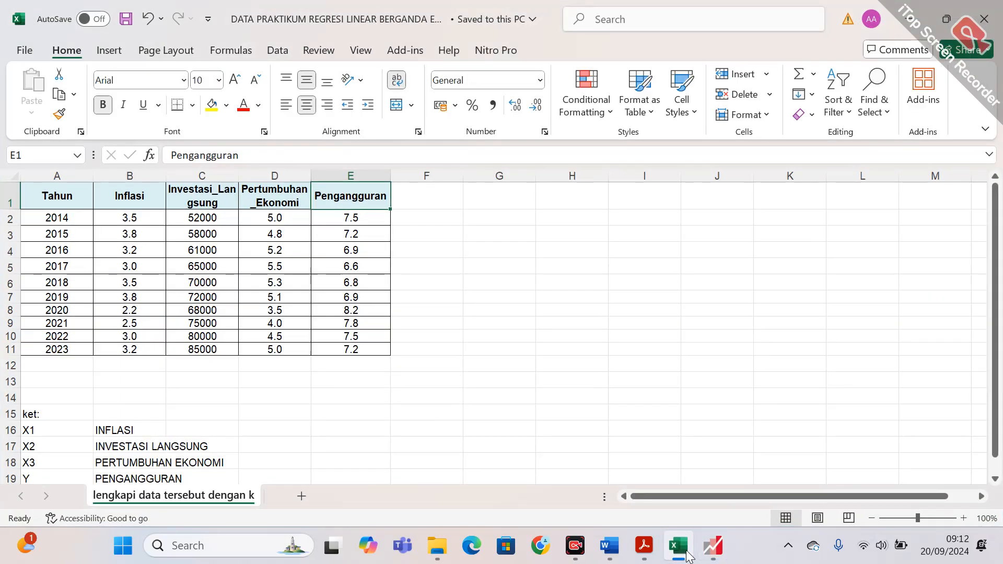
left_click(713, 546)
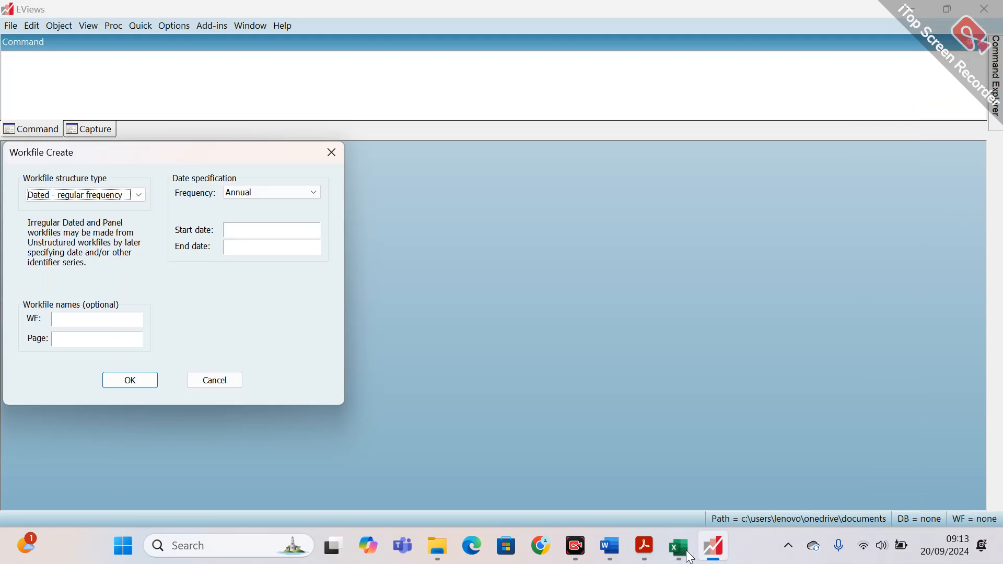
left_click(272, 194)
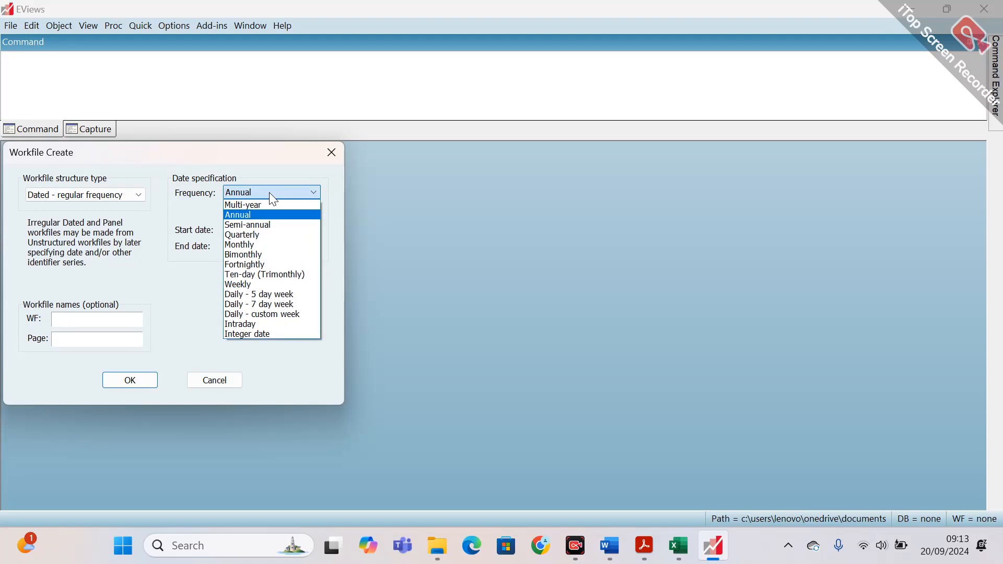
left_click(270, 193)
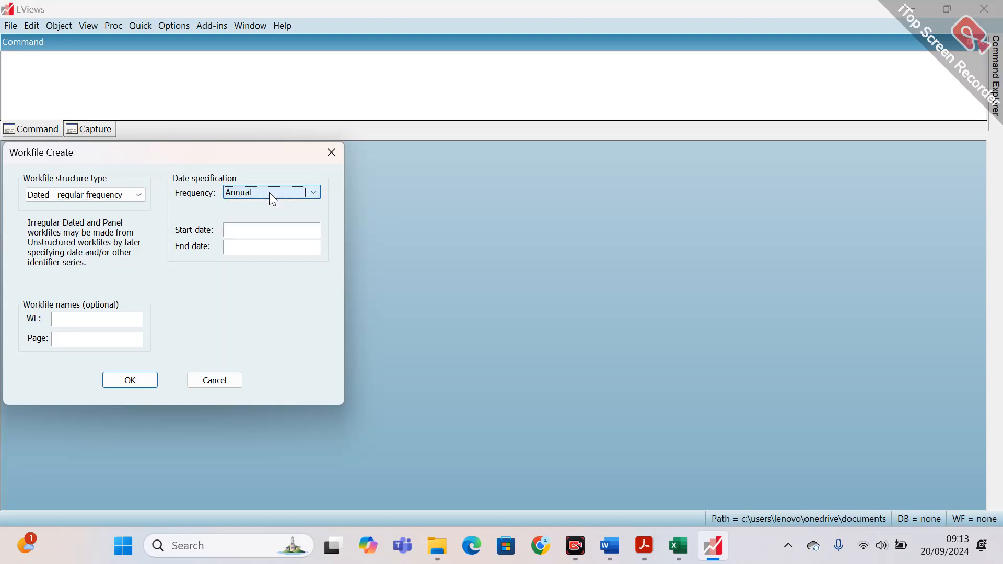
left_click(130, 204)
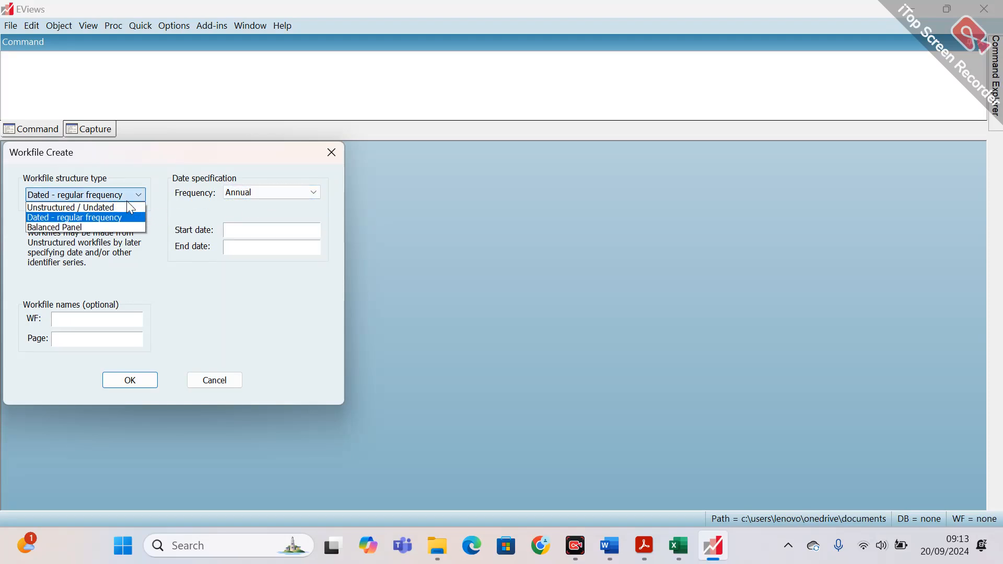
left_click(94, 231)
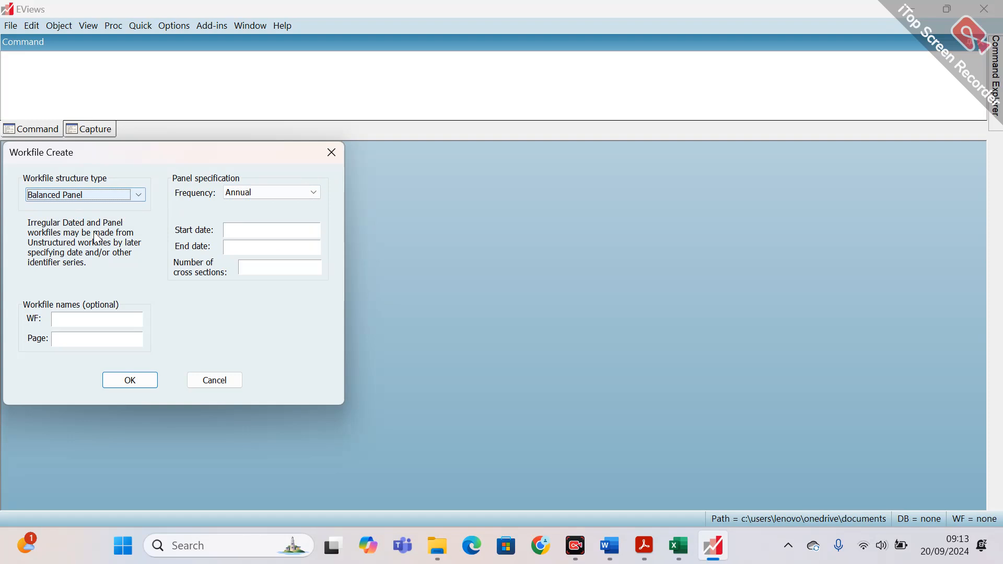
left_click(134, 201)
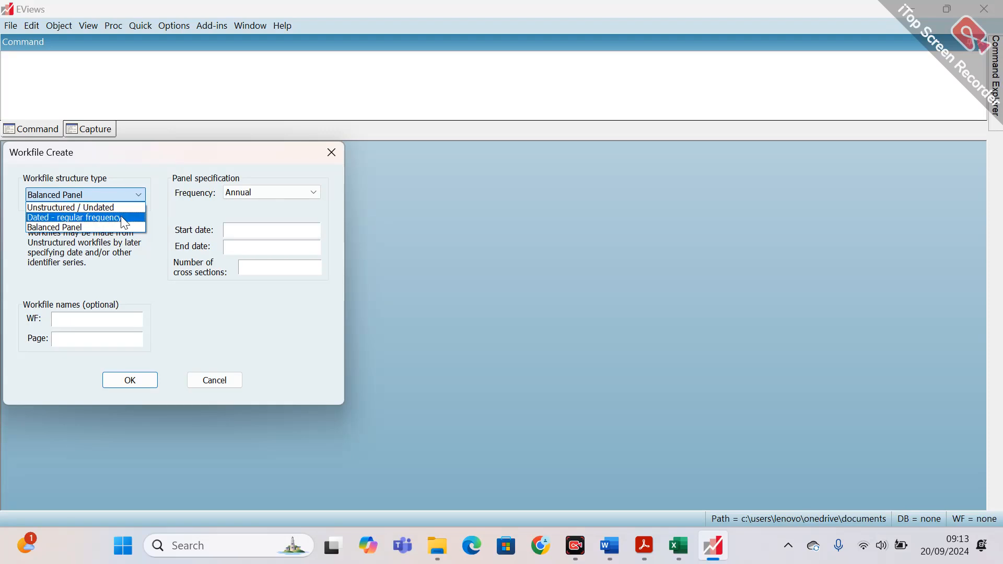
left_click(124, 217)
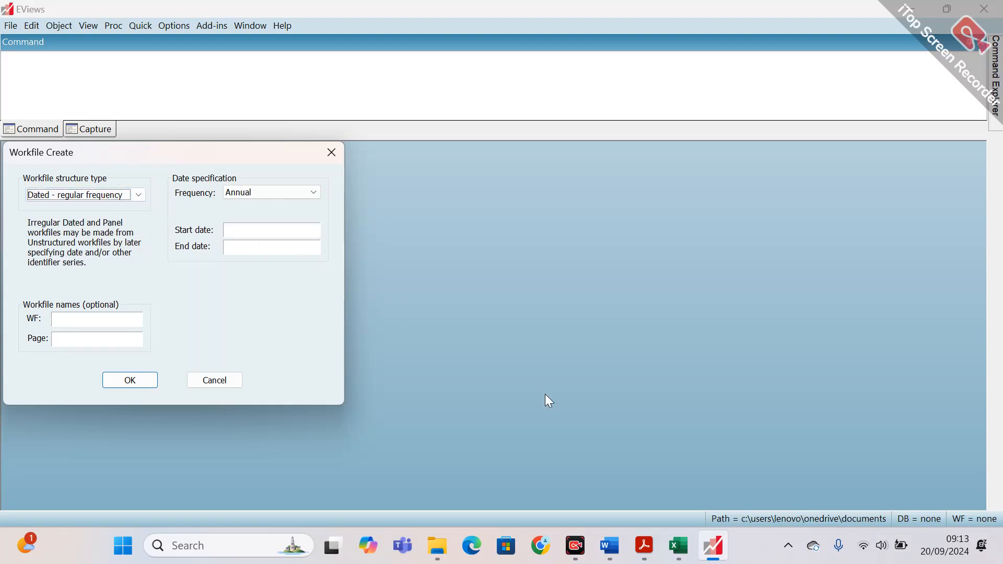
Check the year range in the Excel data and set the workfile's start date to 2014 and end date to 2023.
left_click(681, 555)
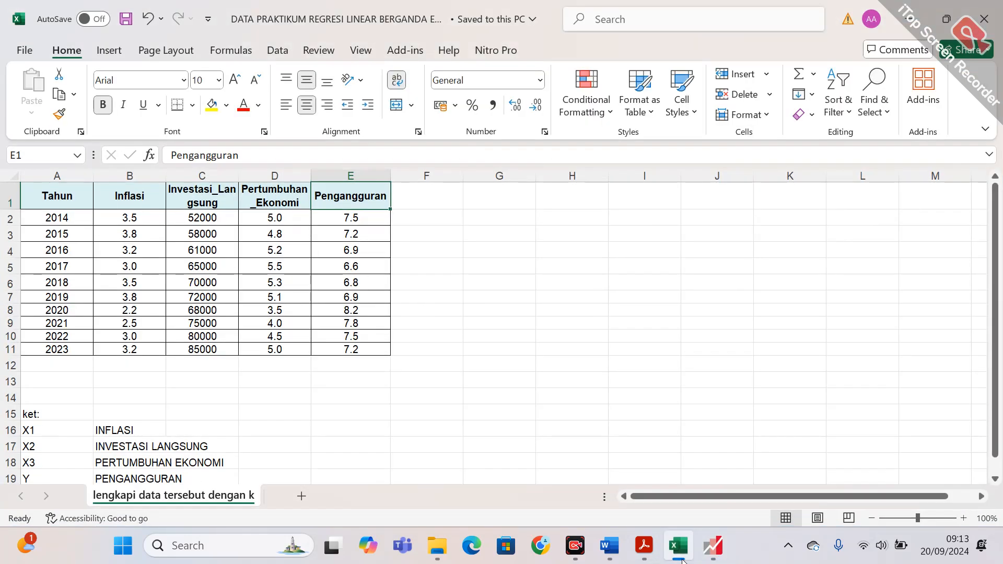
left_click(683, 560)
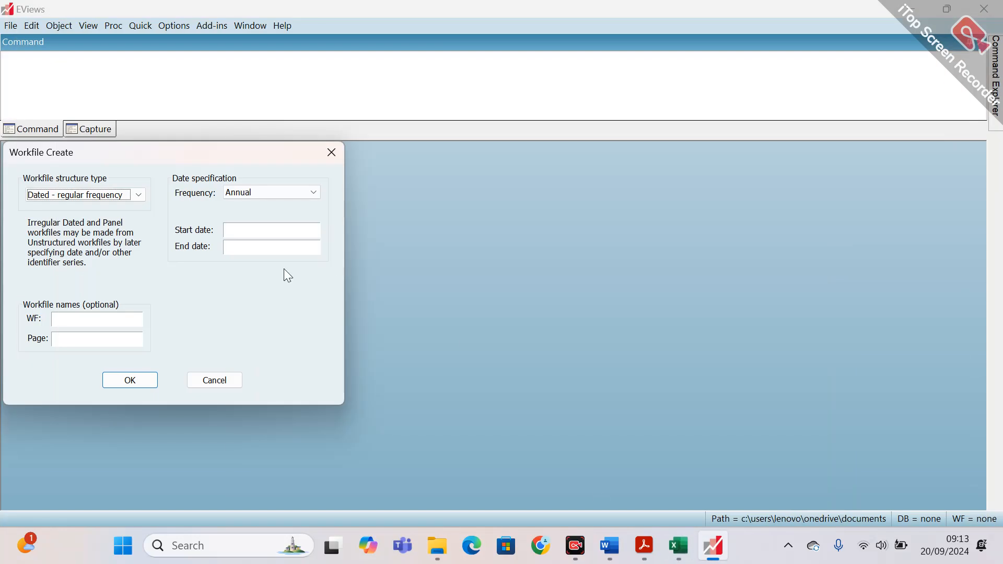
left_click(270, 236)
type("2014")
left_click(685, 553)
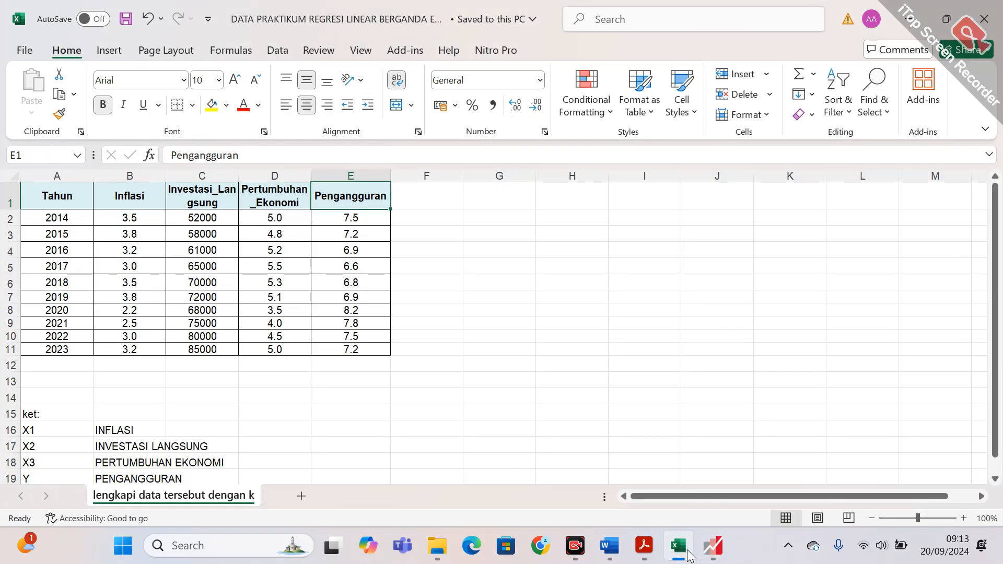
left_click(688, 552)
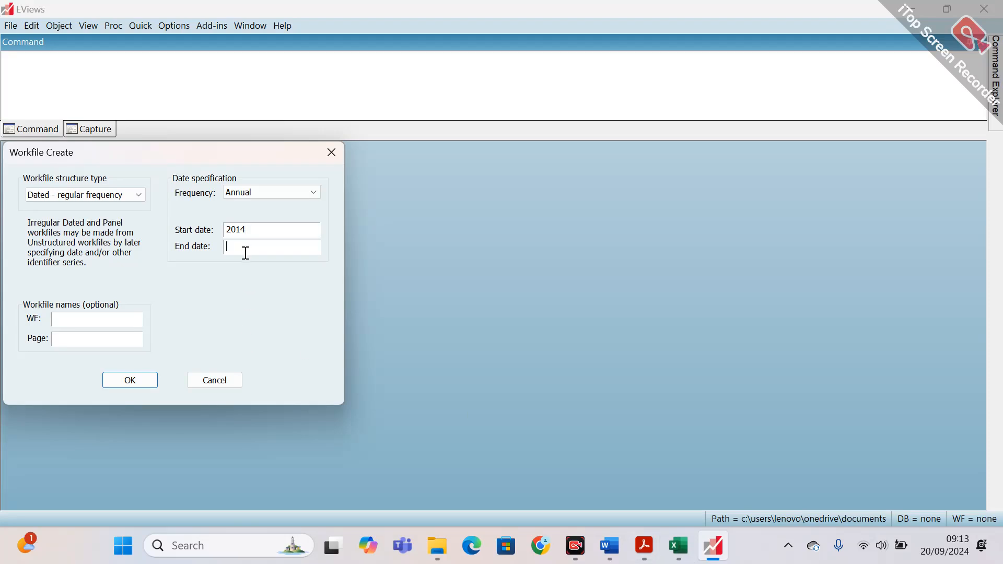
type("2023")
Leave the workfile name blank, create the workfile, and nudge its window into the corner of the workspace.
left_click(100, 325)
type("regres")
key("BackSpace")
key("BackSpace")
key("BackSpace")
key("BackSpace")
key("BackSpace")
key("BackSpace")
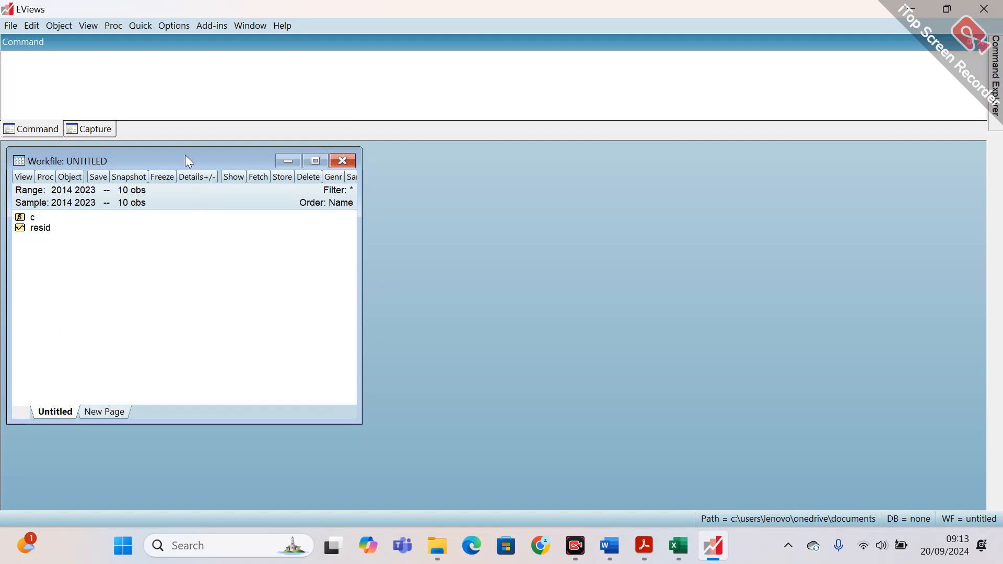
left_click_drag(187, 156, 182, 155)
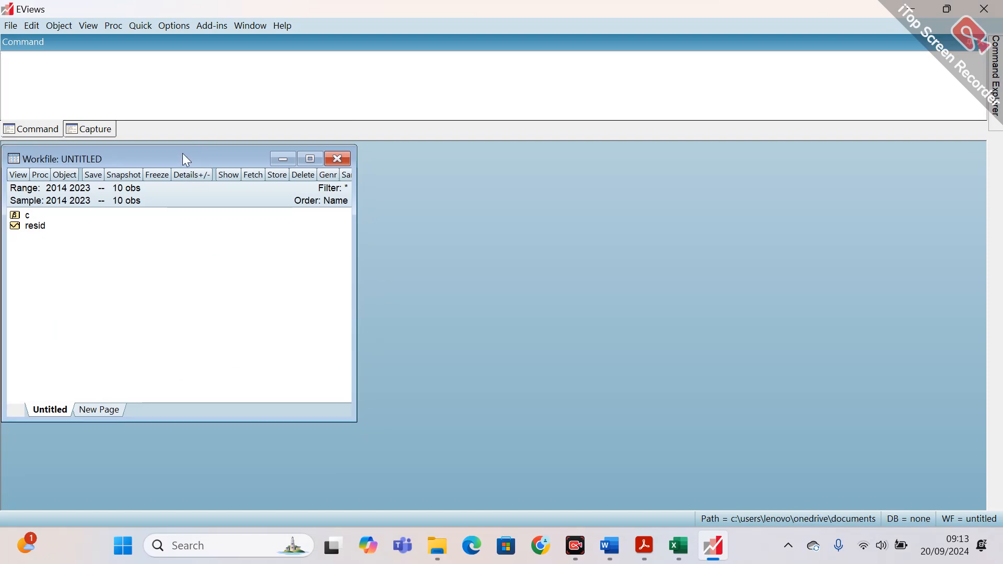
Import the DATA PRAKTIKUM REGRESI LINEAR BERGANDA EVIEWS Excel file from the DATA PRAKTIKUM folder into the workfile.
left_click(12, 26)
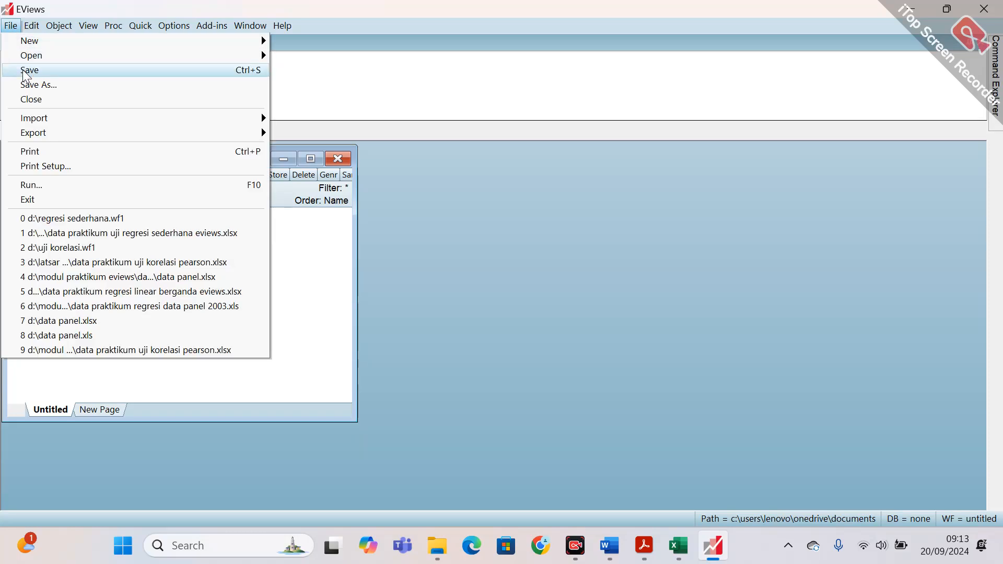
mouse_move(51, 122)
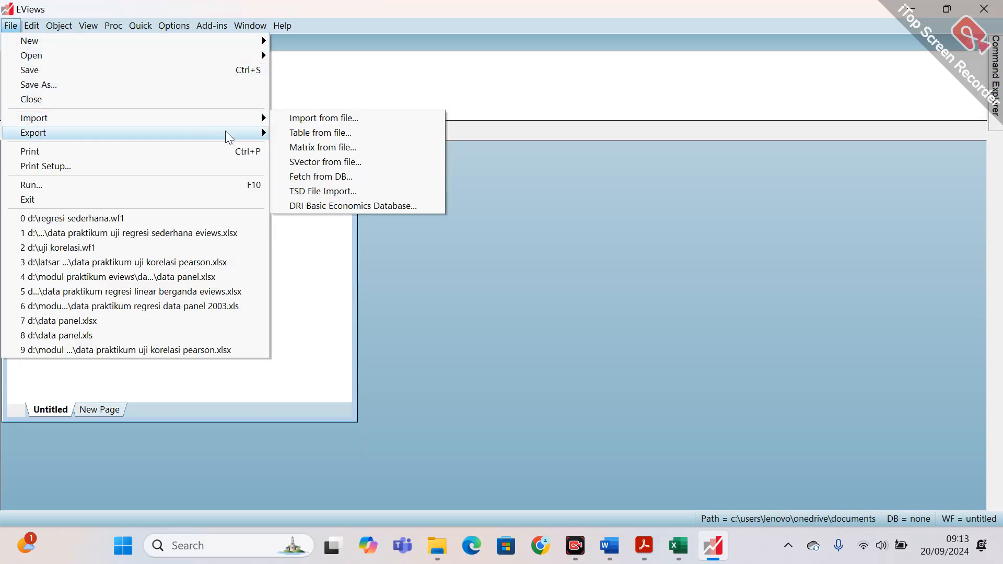
left_click(324, 119)
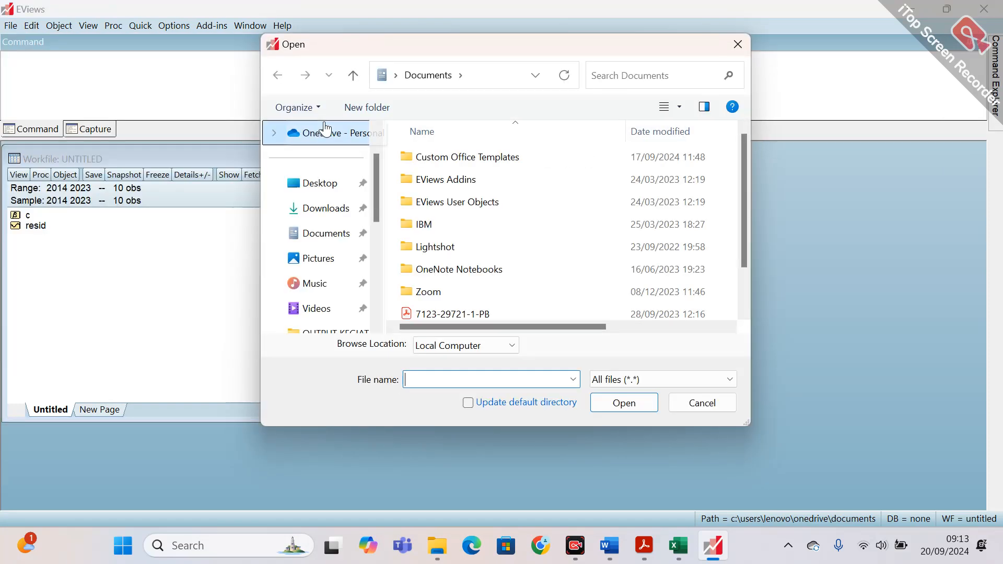
left_click_drag(378, 177, 377, 255)
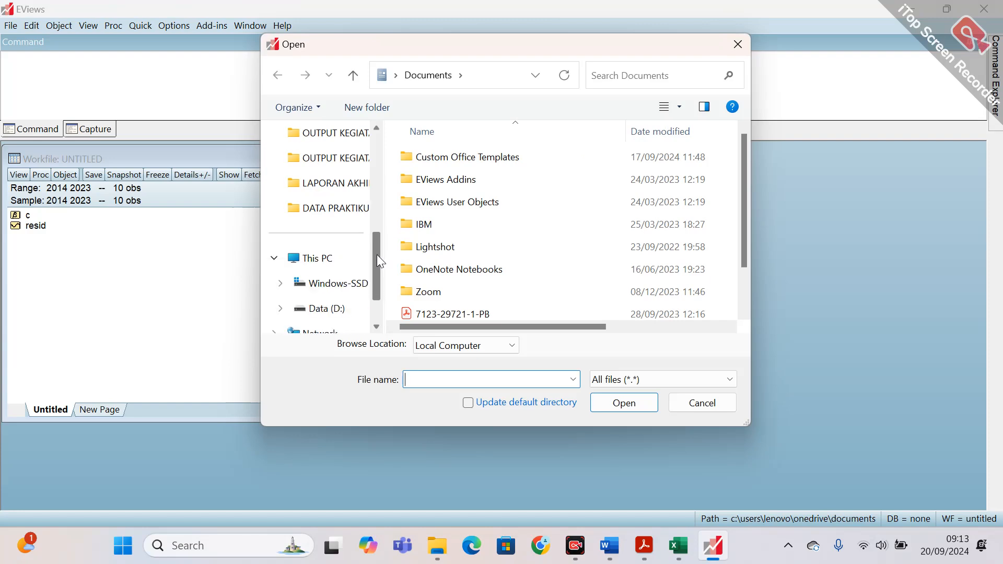
left_click(339, 209)
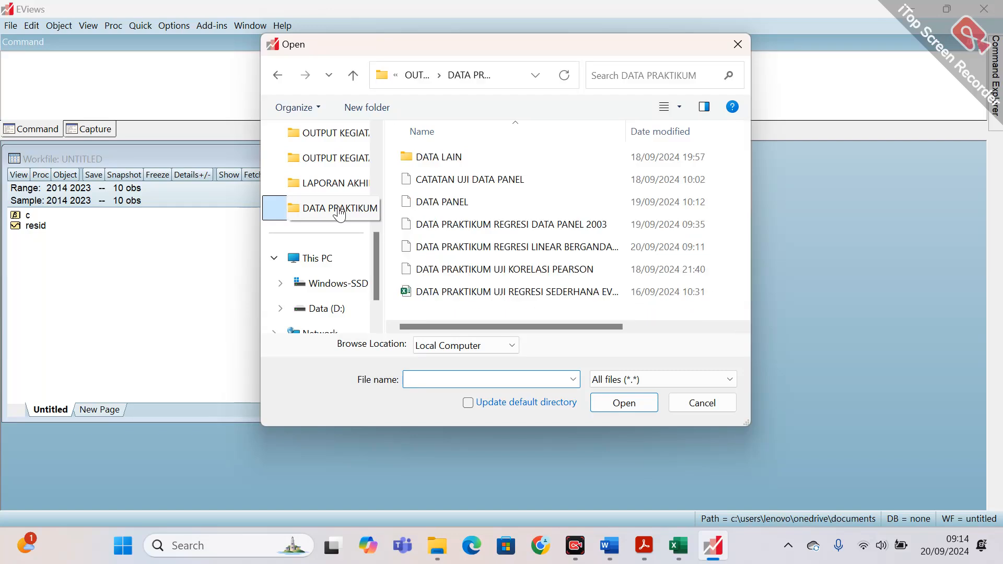
left_click(553, 248)
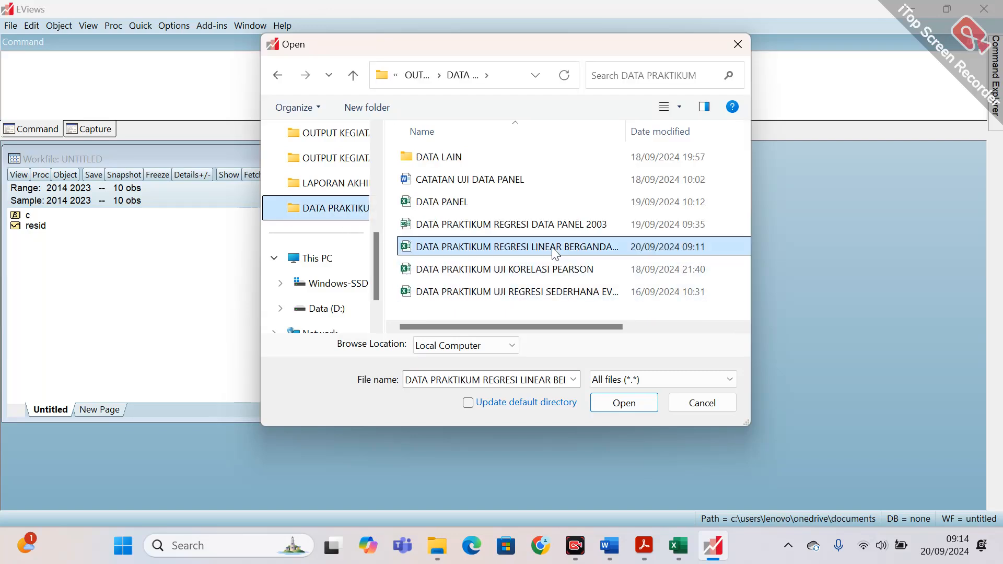
left_click(625, 405)
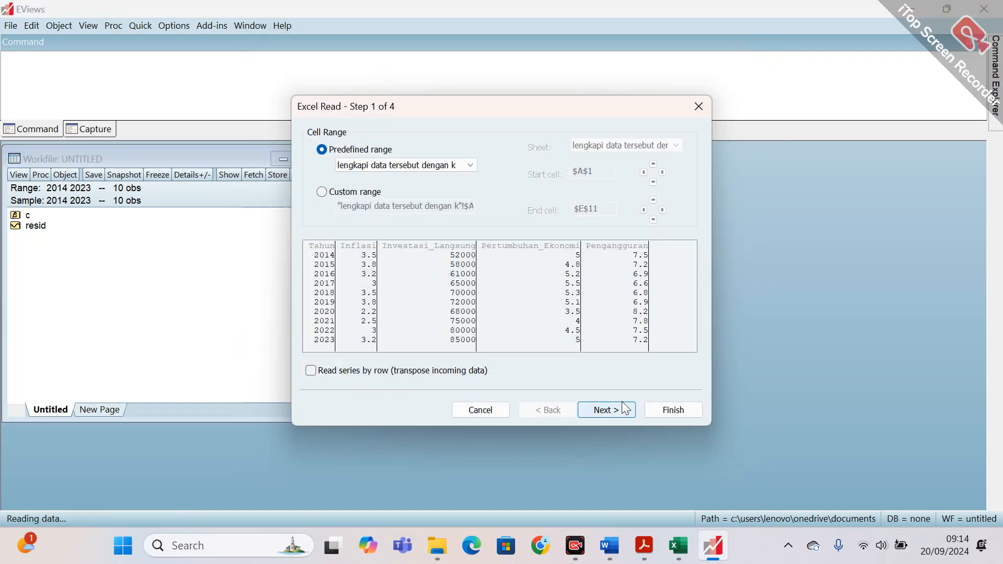
Accept the predefined cell range and header settings, and set the Tahun column's data type to Date.
left_click(606, 410)
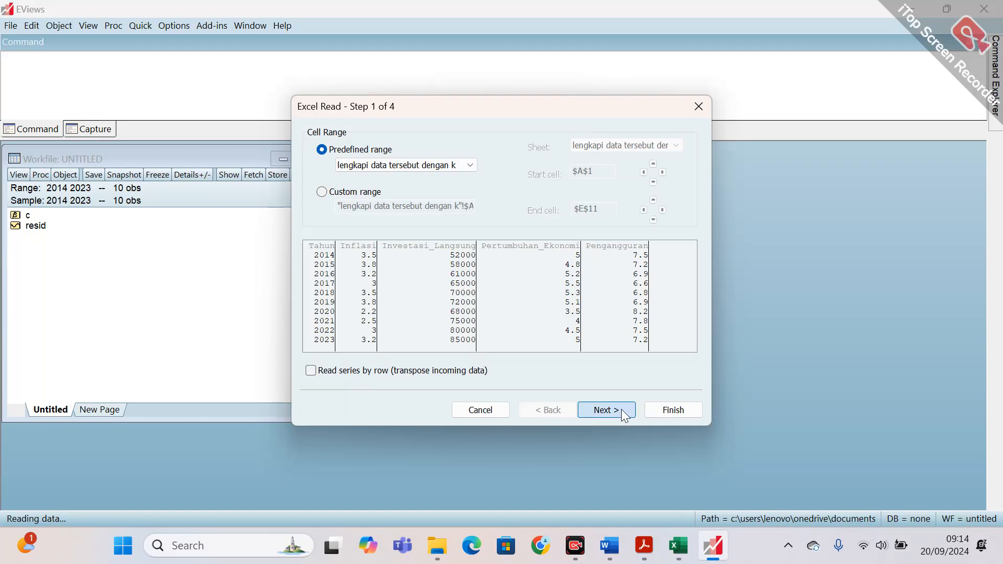
left_click(622, 412)
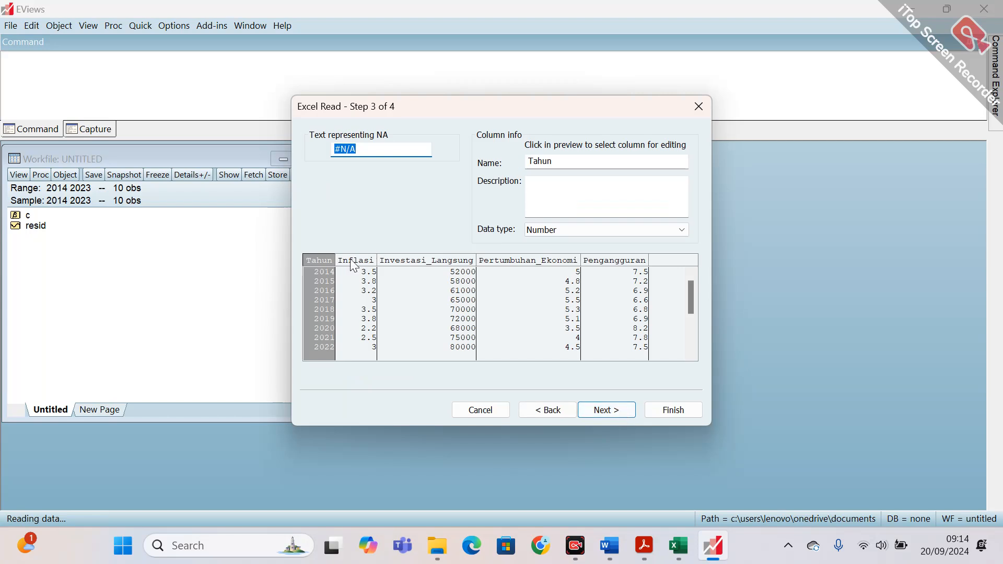
left_click(559, 234)
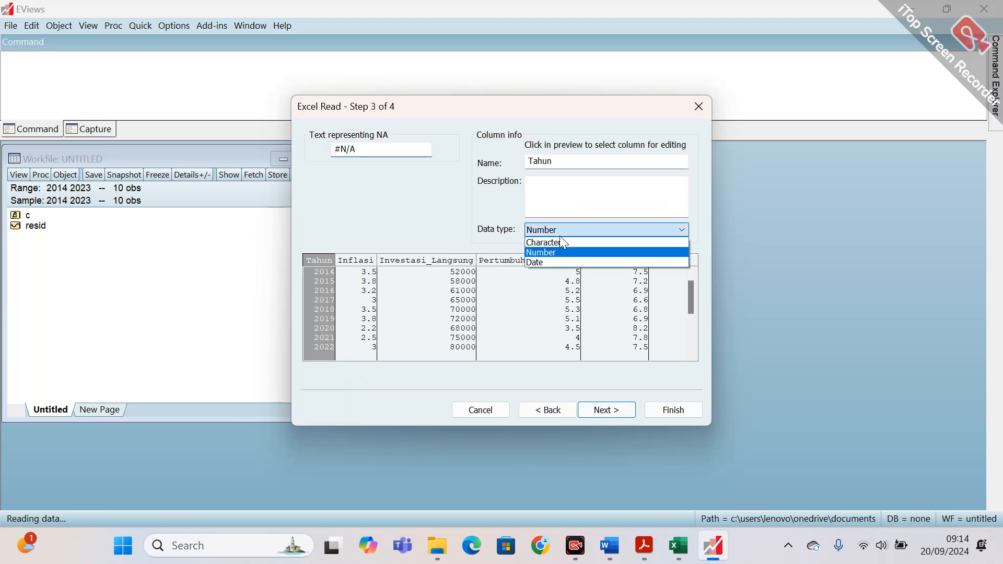
left_click(553, 261)
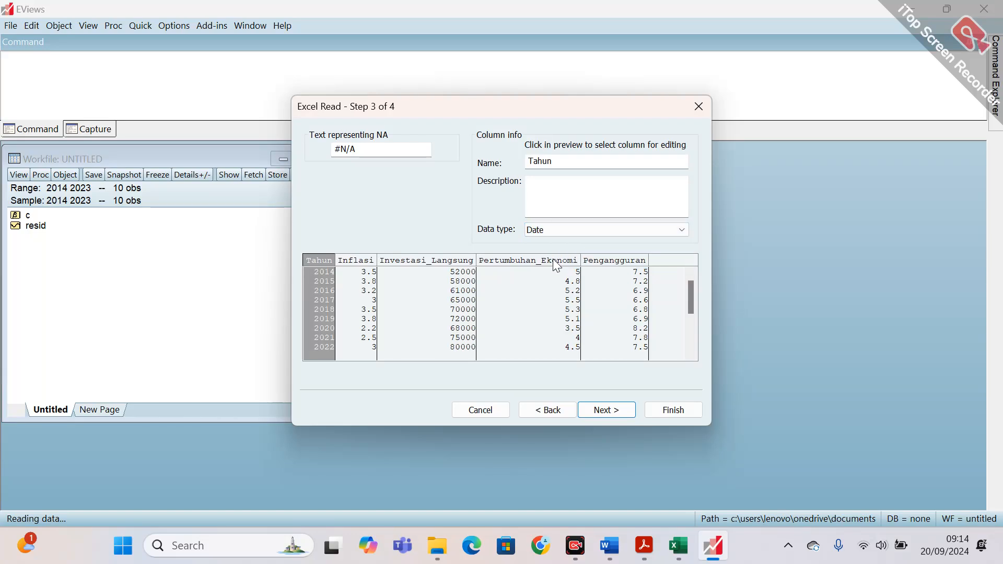
Check the data types of the Inflasi, Investasi_Langsung, Pertumbuhan_Ekonomi and Pengangguran columns.
left_click(362, 260)
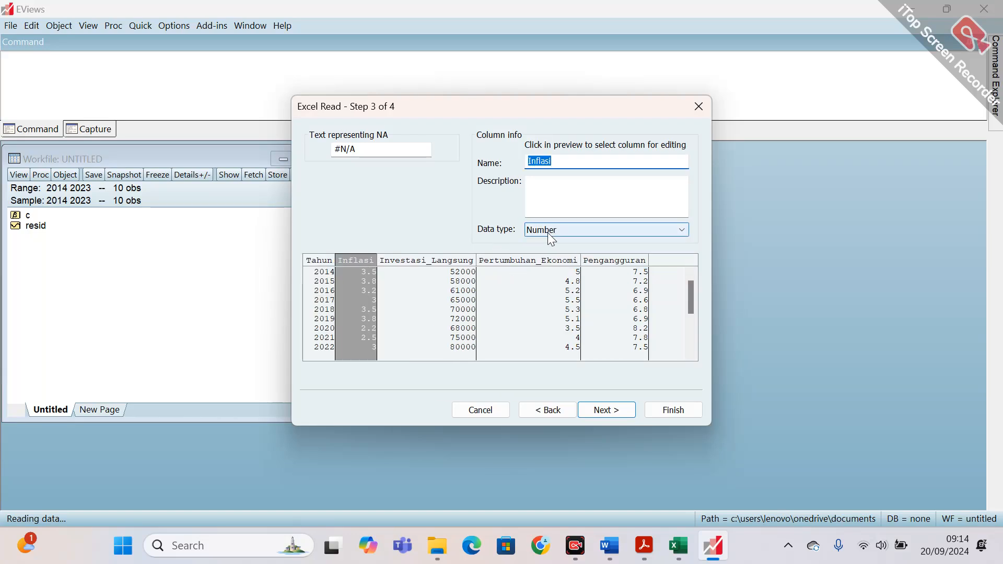
left_click(453, 264)
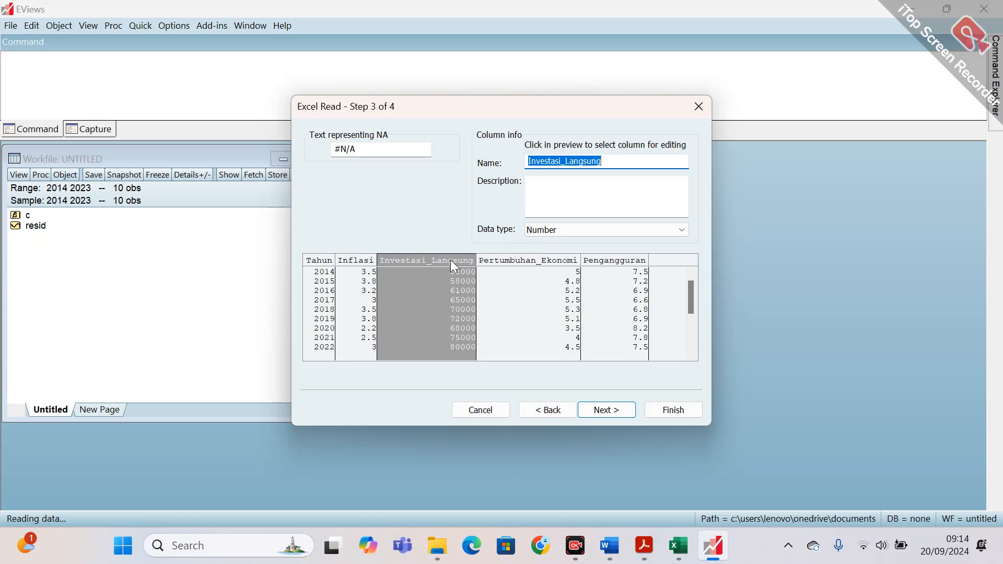
left_click(600, 230)
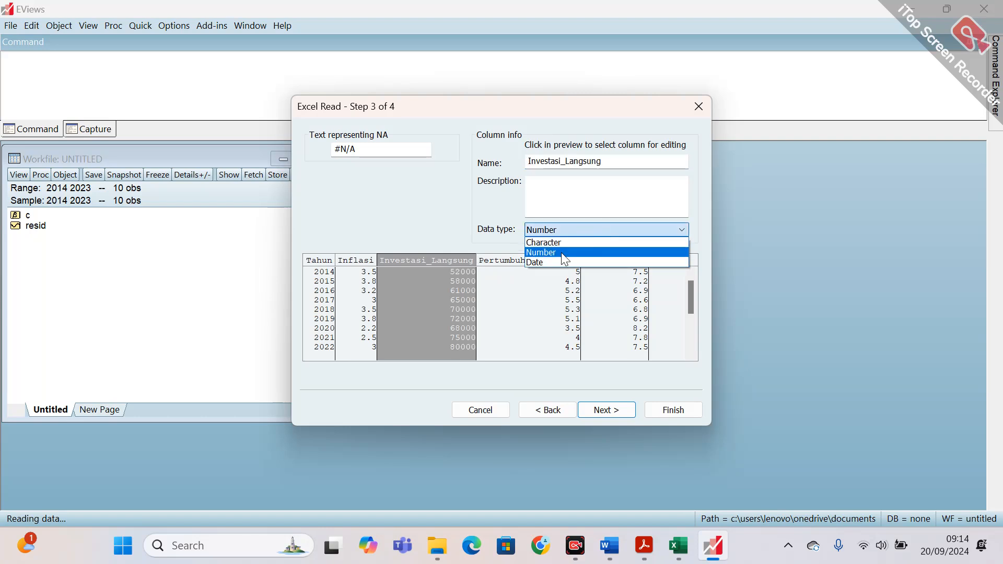
left_click(491, 260)
left_click(491, 260)
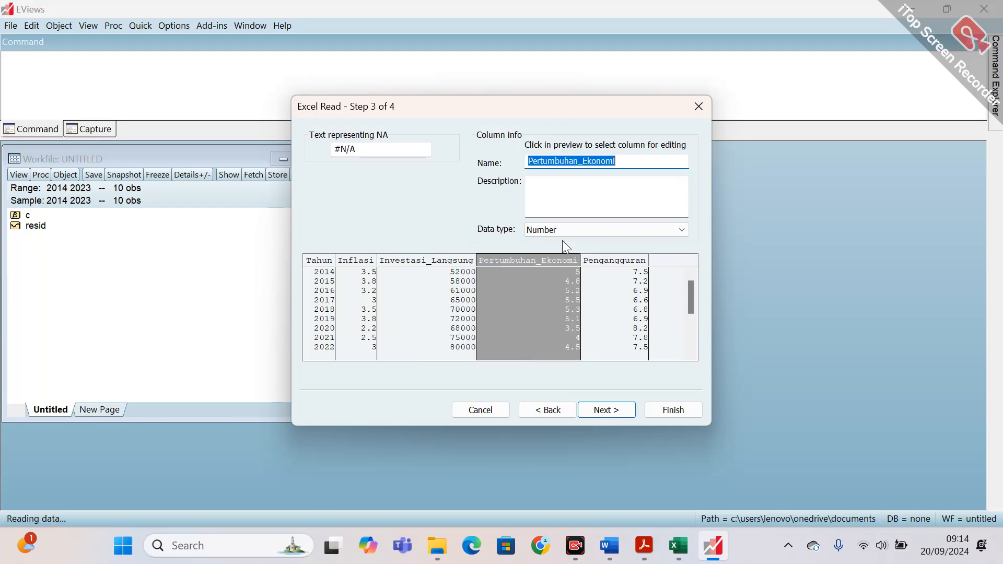
left_click(623, 272)
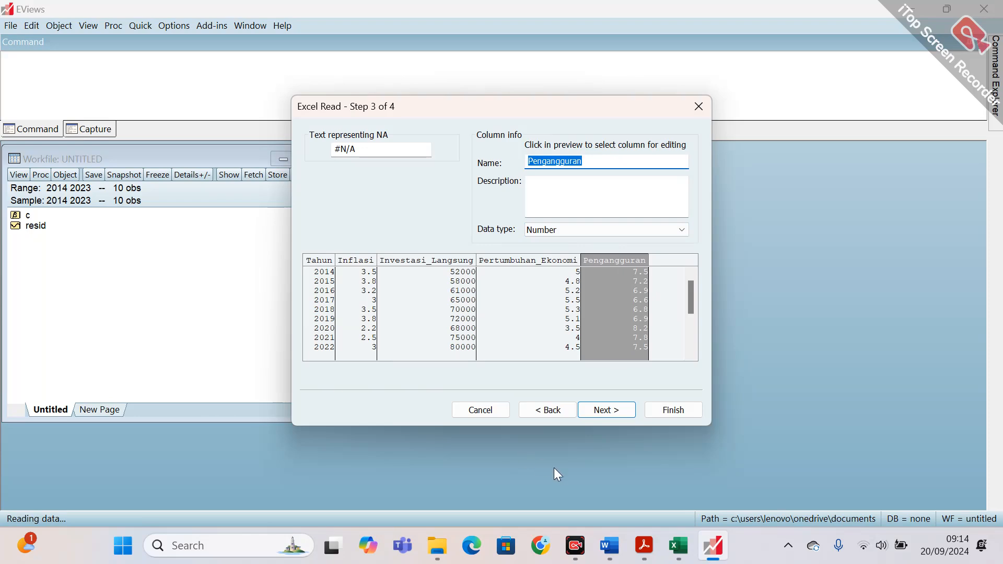
Finish the import as a dated read identified by the tahun series, without linking the series to the external source.
left_click(609, 410)
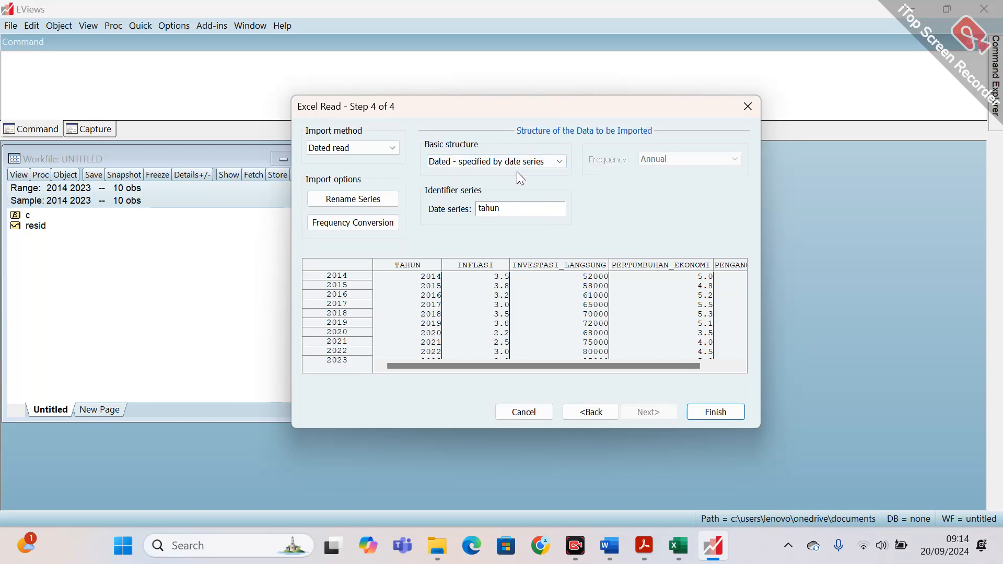
left_click(706, 415)
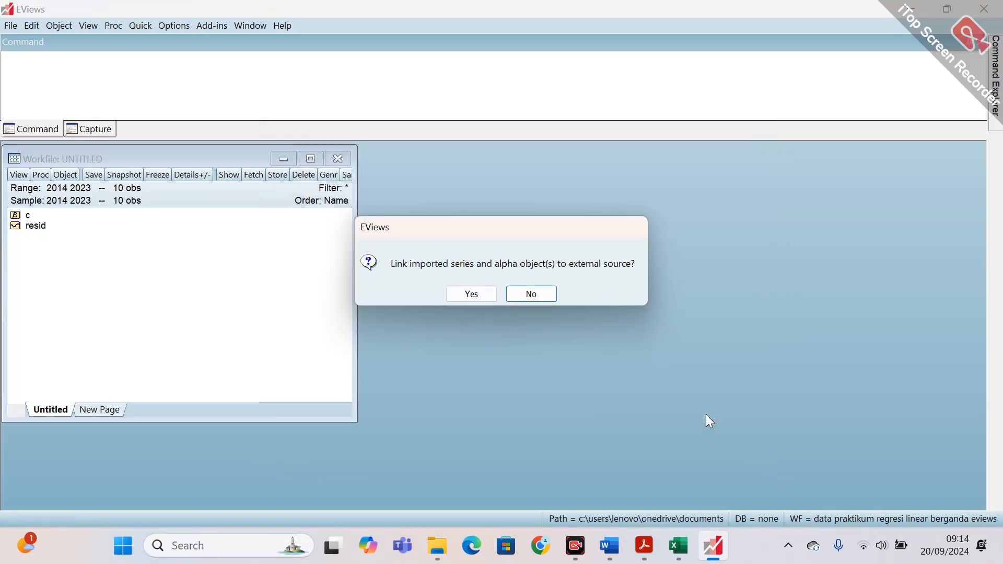
left_click(531, 295)
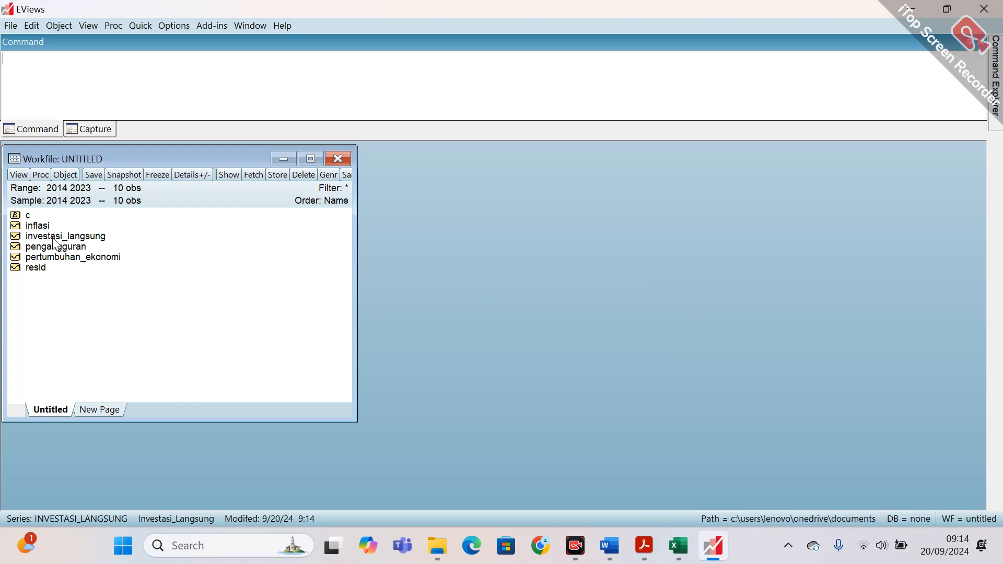
Compare the inflasi and pertumbuhan_ekonomi series with the matching columns in the source Excel sheet, closing each series after checking.
double_click(42, 226)
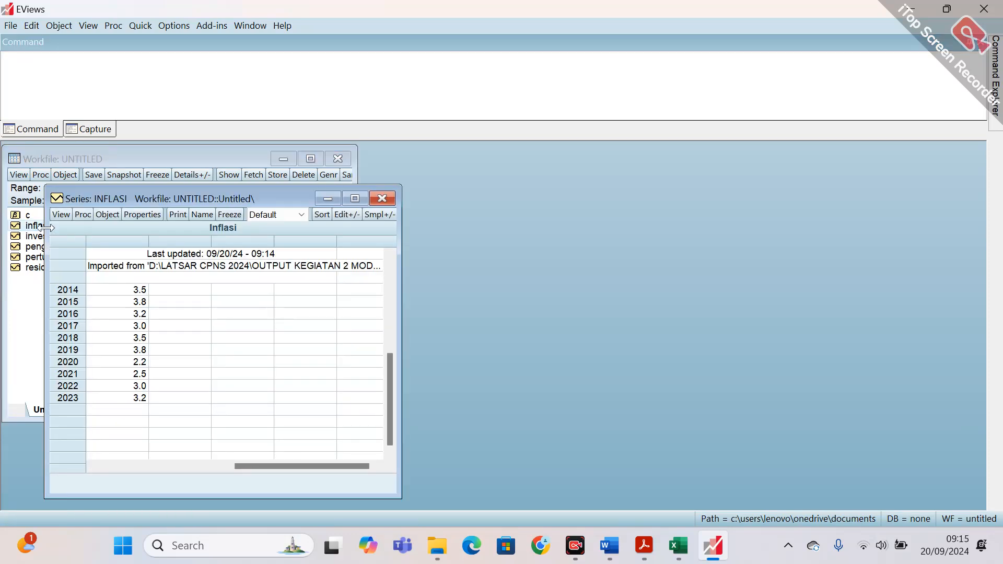
left_click(675, 548)
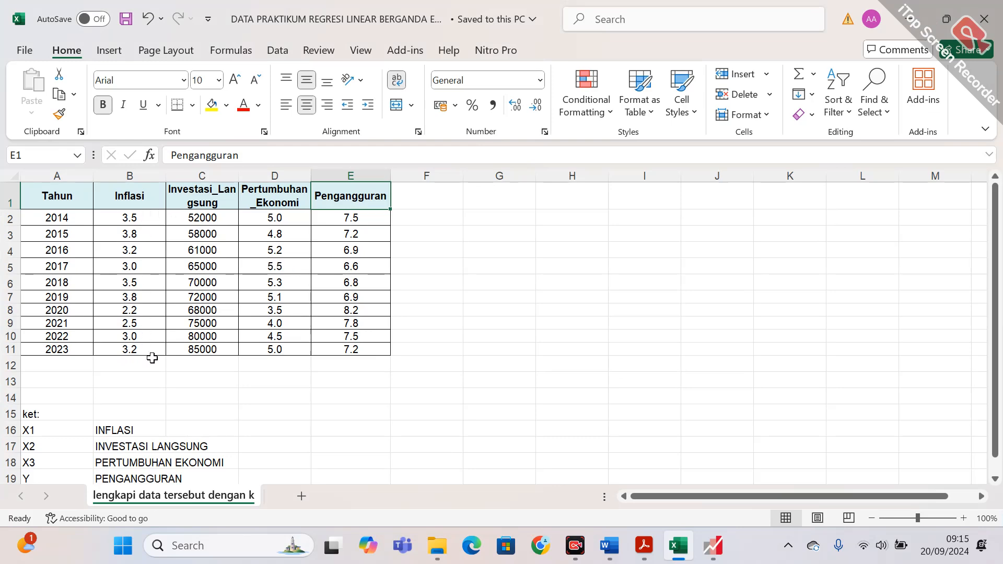
left_click(718, 559)
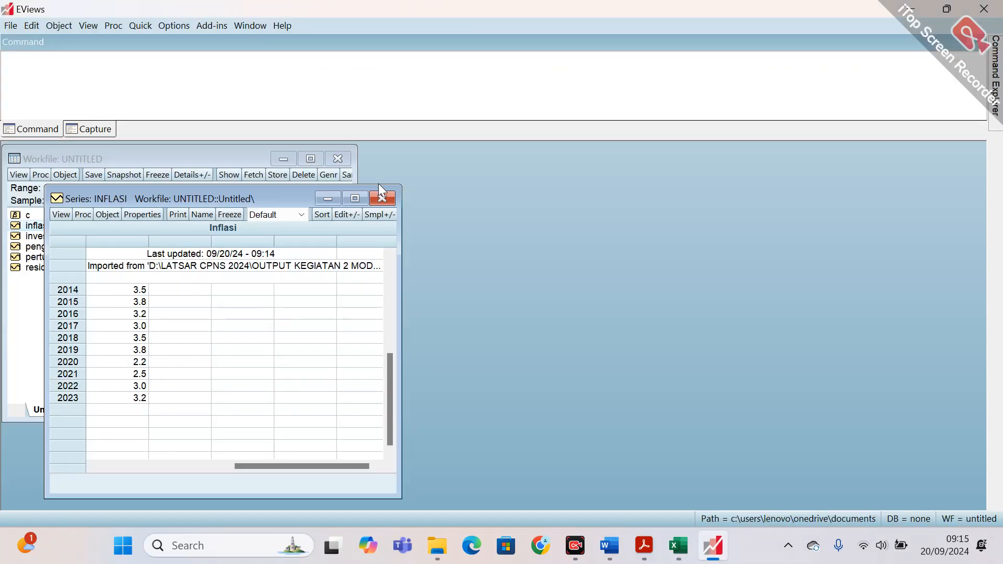
left_click(385, 196)
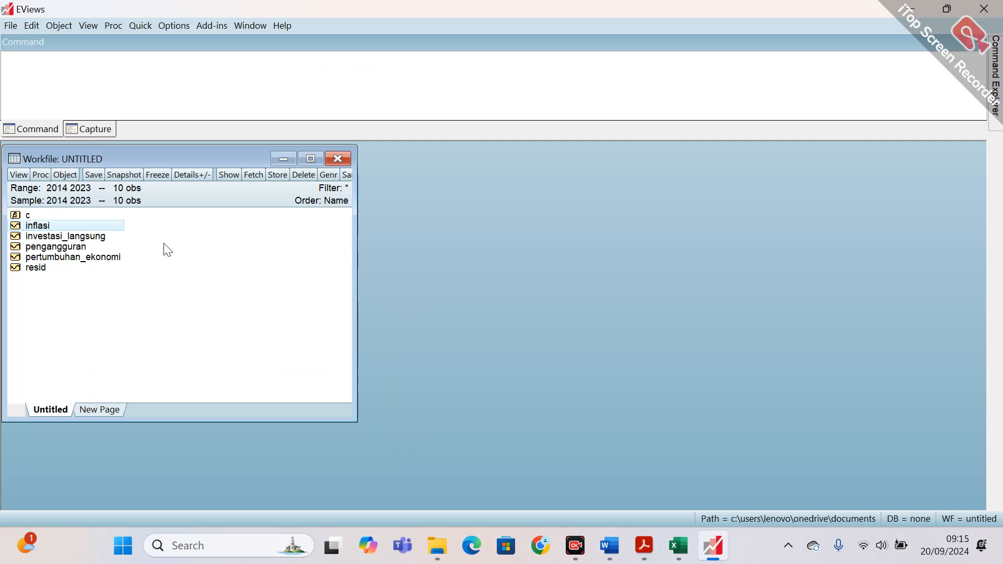
double_click(92, 257)
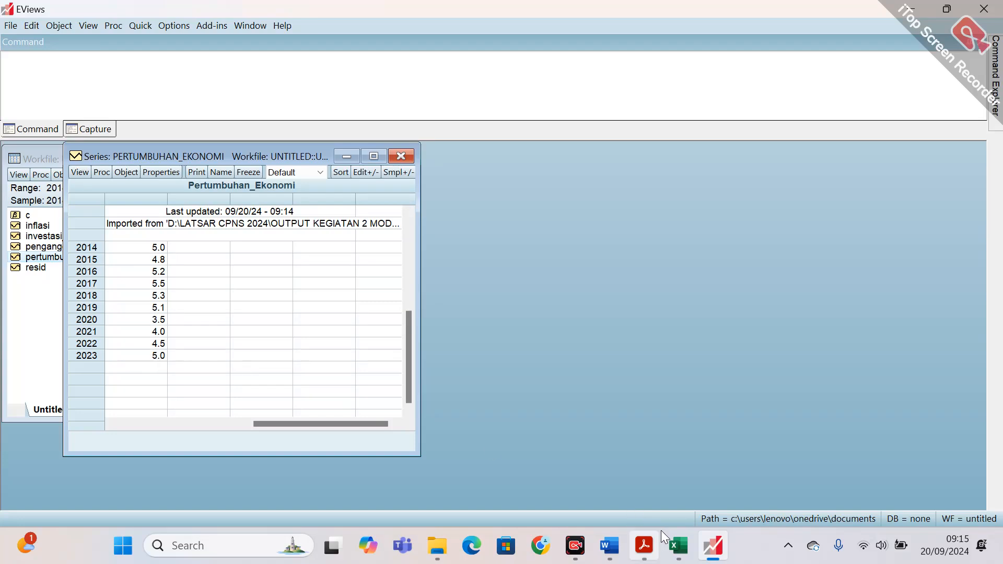
left_click(679, 546)
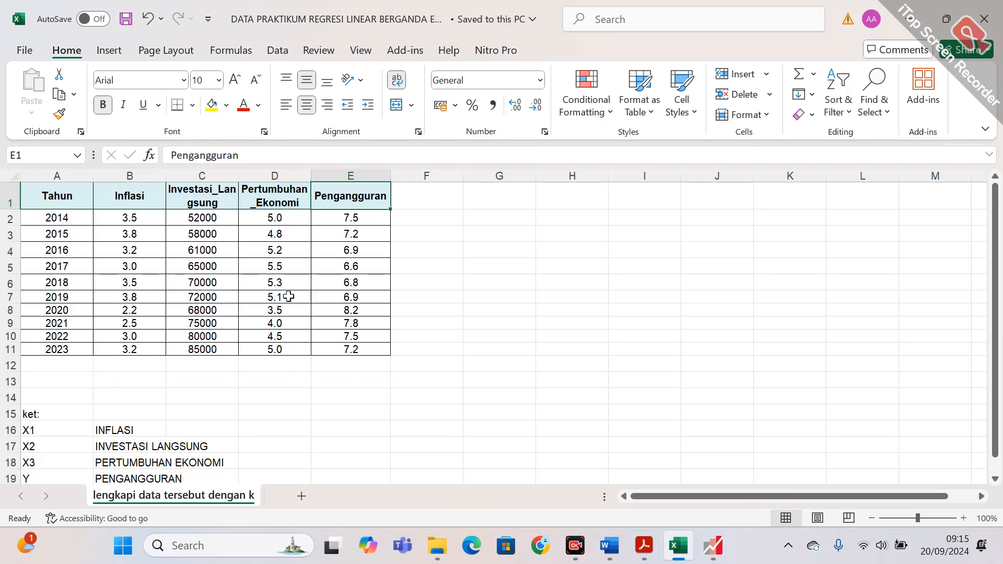
left_click(473, 406)
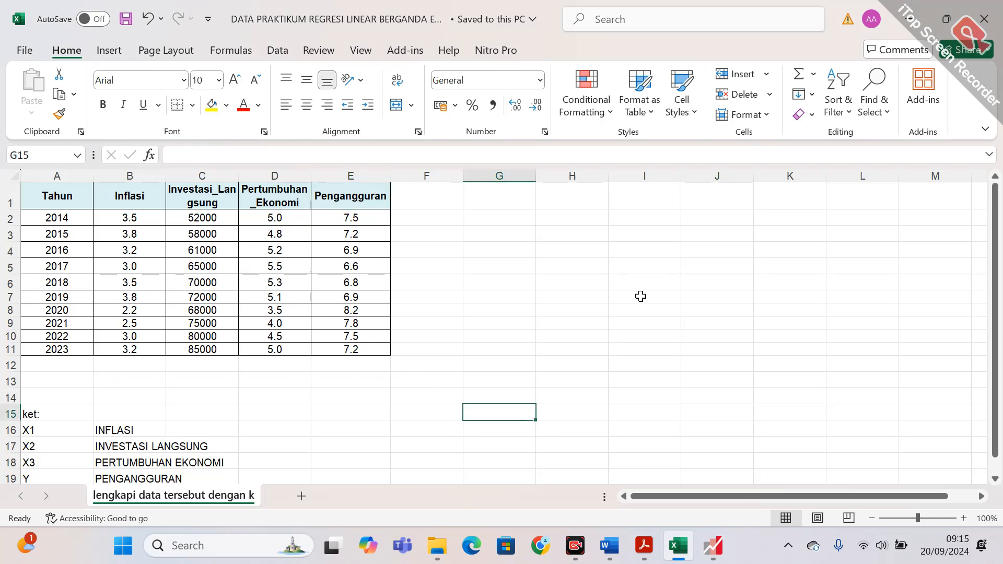
left_click(715, 545)
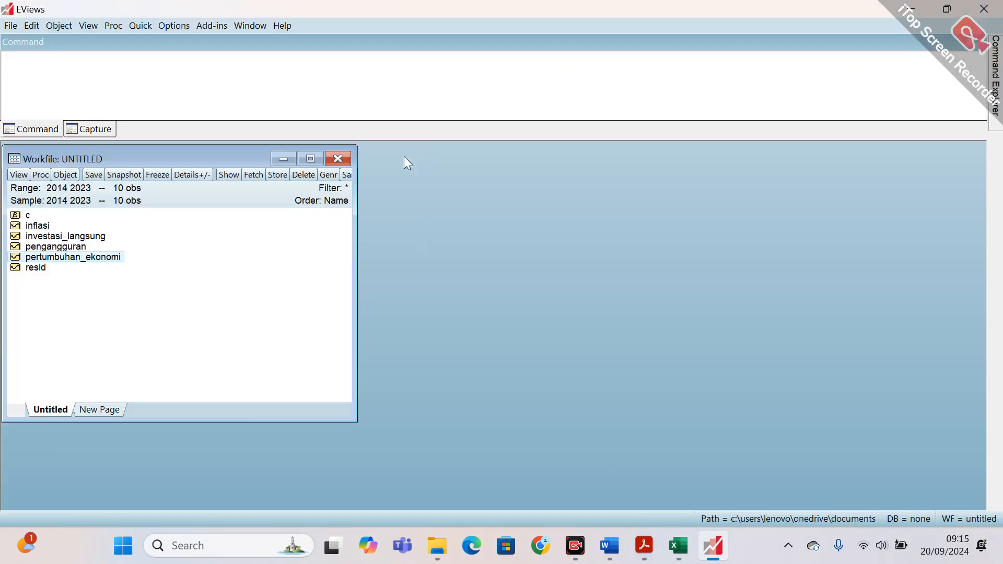
left_click(401, 156)
Close the untitled workfile without saving and open the DATA PRAKTIKUM REGRESI LINEAR BERGANDA EVIEWS Excel file from the DATA PRAKTIKUM folder for import.
left_click(344, 159)
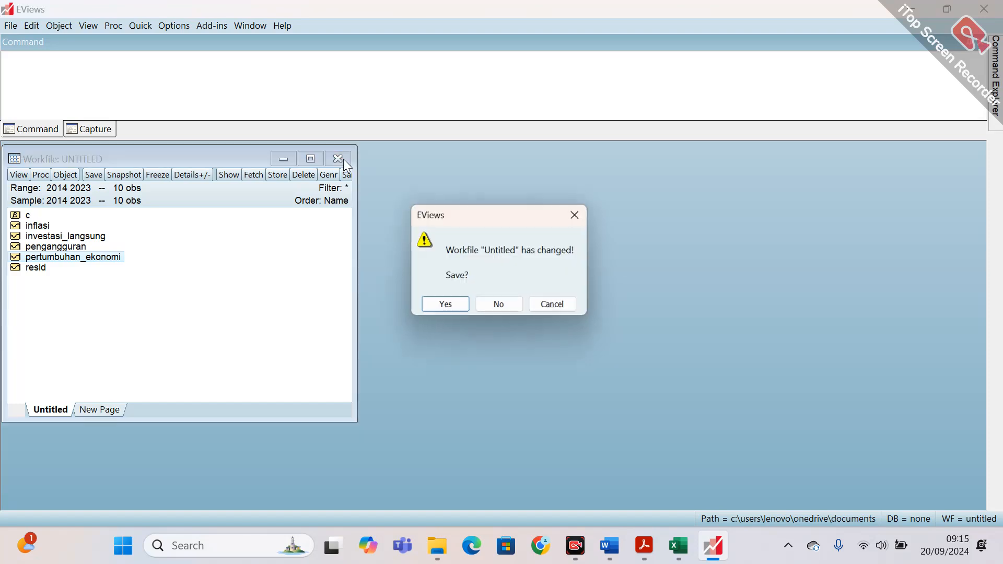
left_click(500, 308)
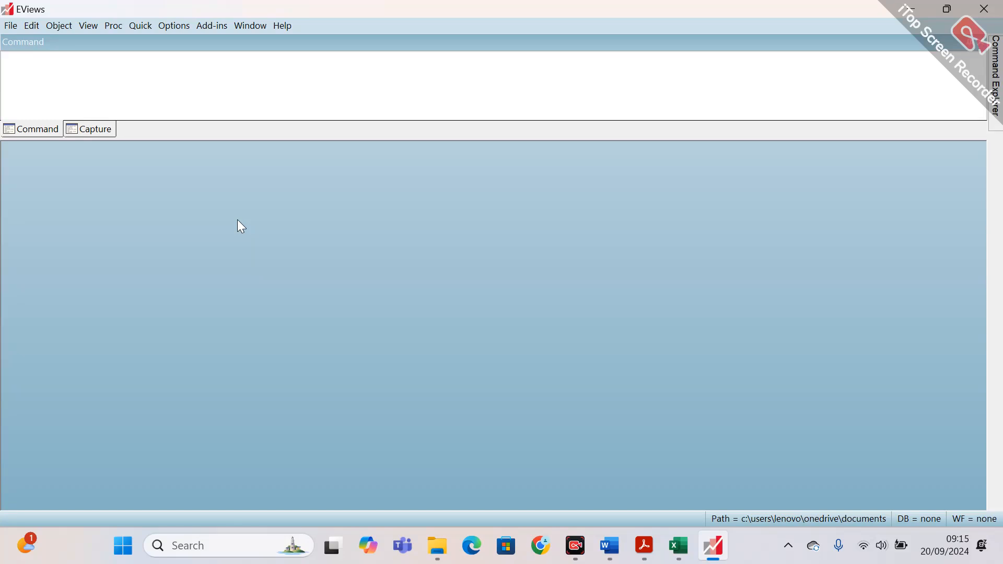
left_click(11, 26)
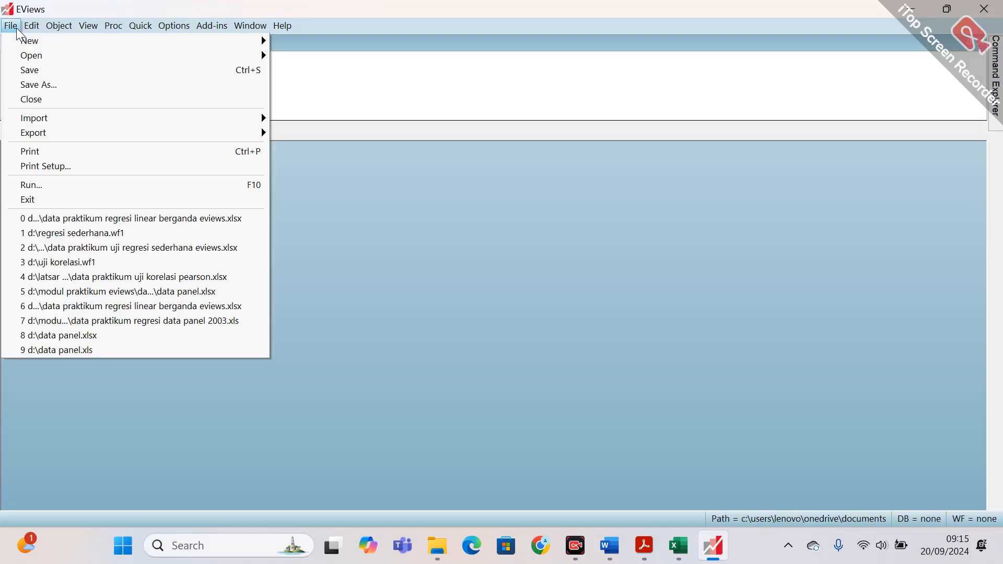
mouse_move(45, 121)
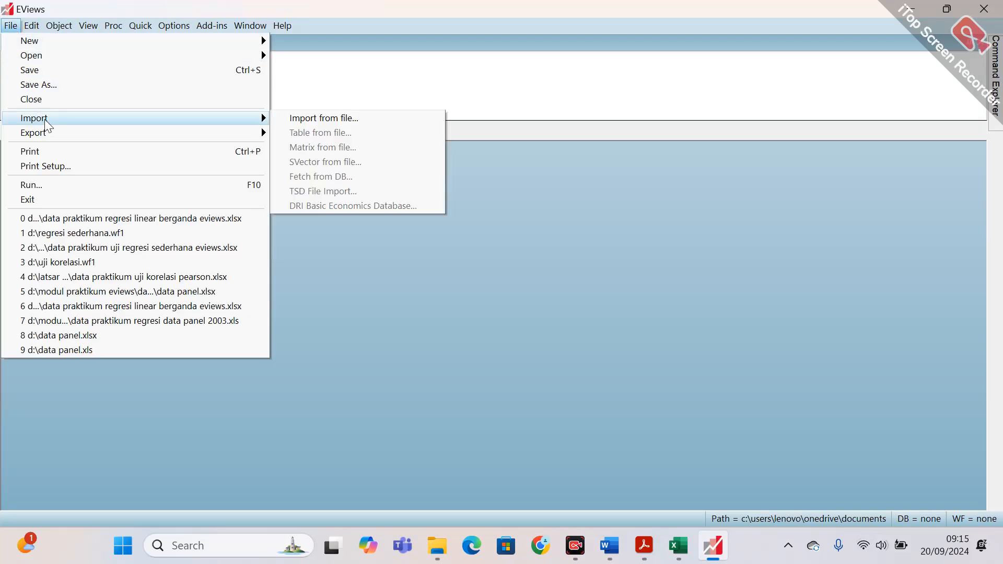
left_click(303, 120)
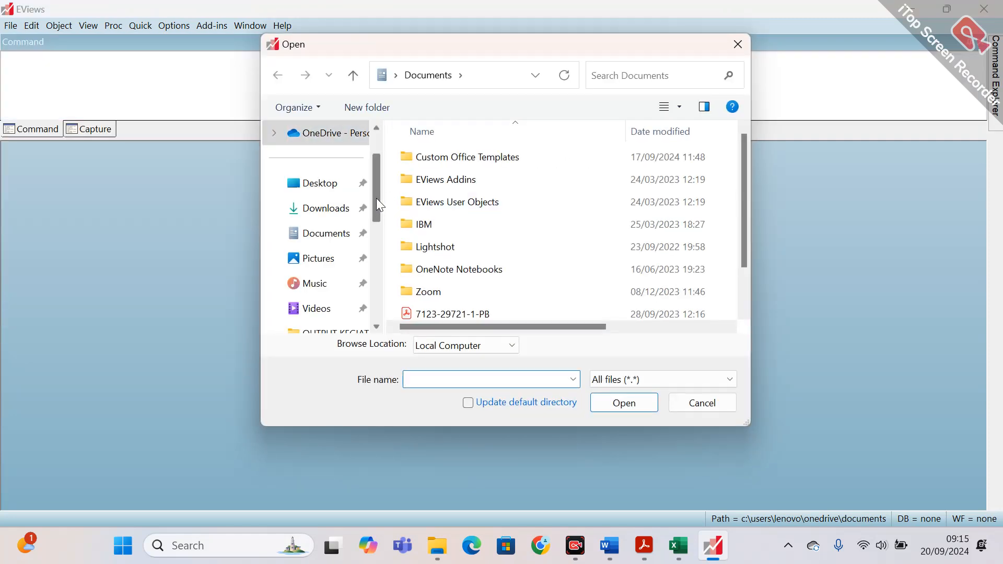
left_click_drag(376, 198, 385, 277)
scroll(347, 220, "down", 1)
left_click(336, 208)
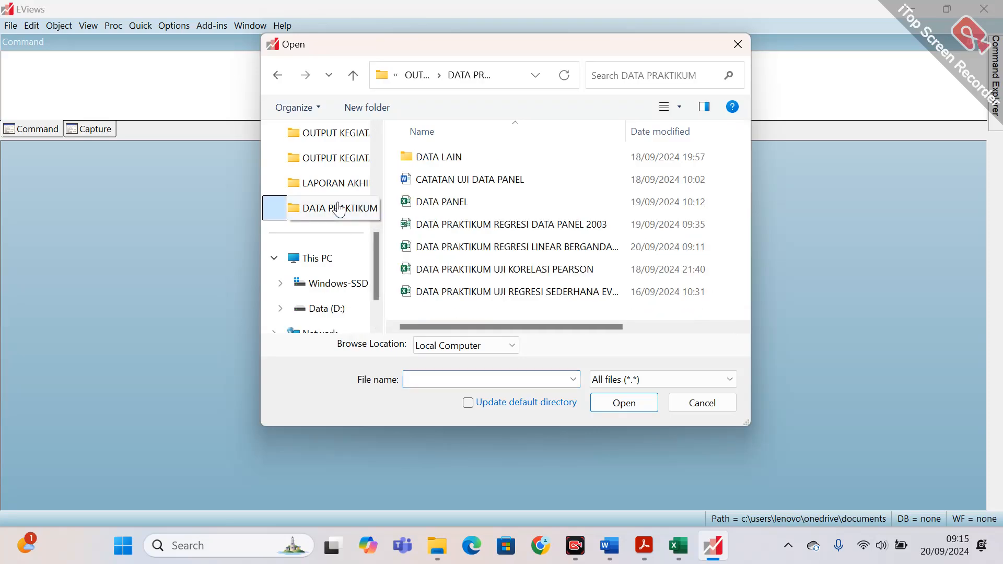
left_click(538, 248)
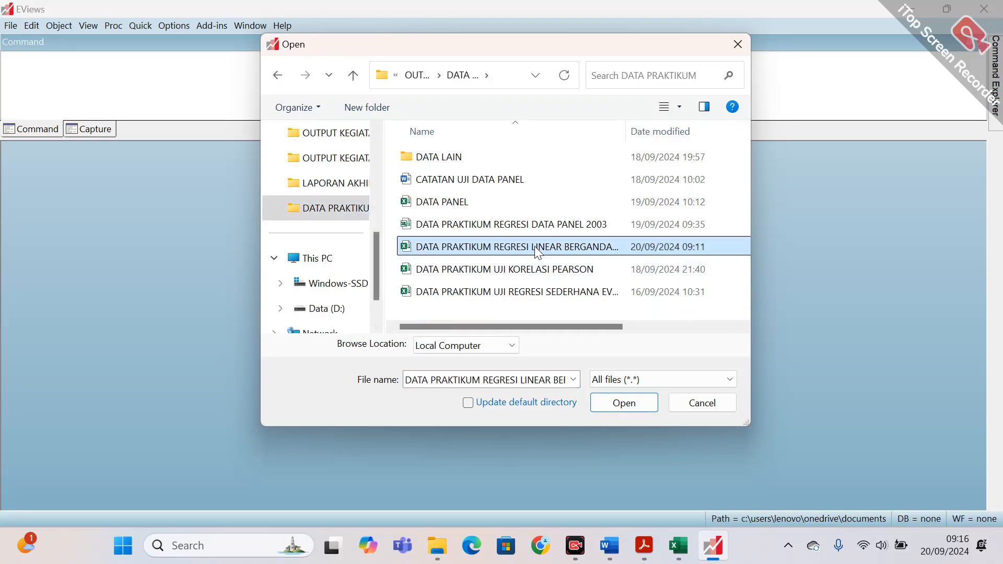
left_click(639, 405)
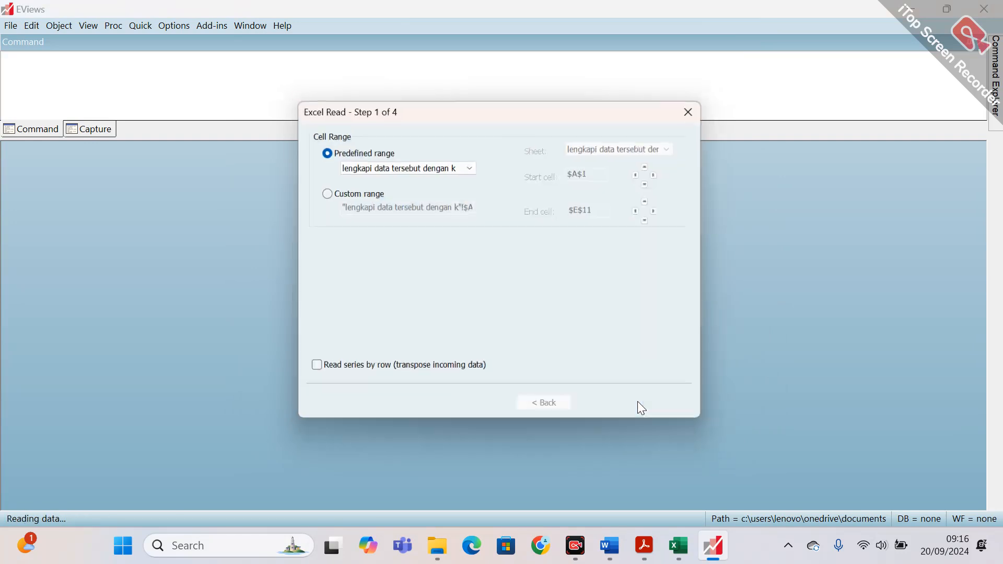
Keep the predefined cell range and default header settings, and assign the Date data type to the Tahun column.
left_click(616, 405)
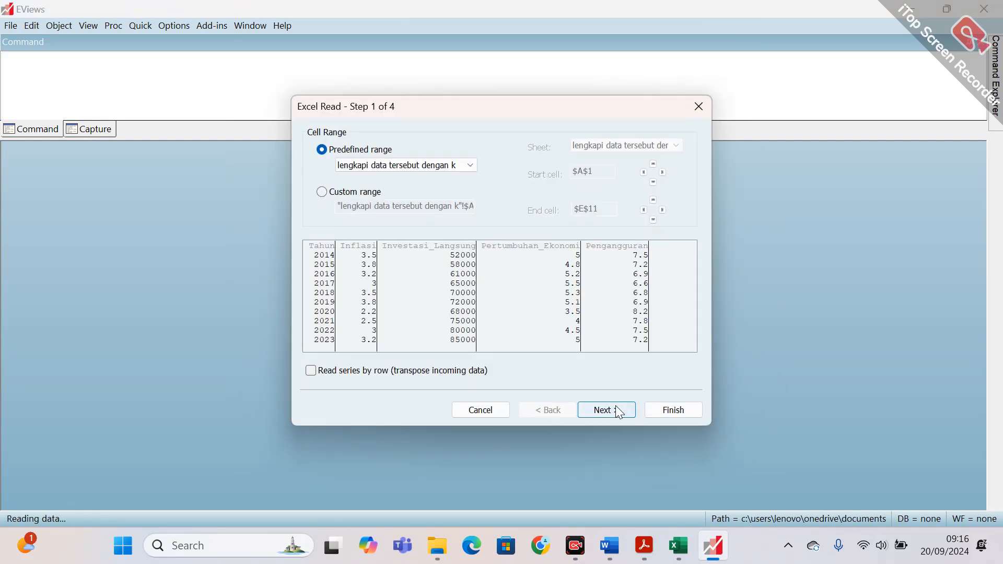
left_click(615, 405)
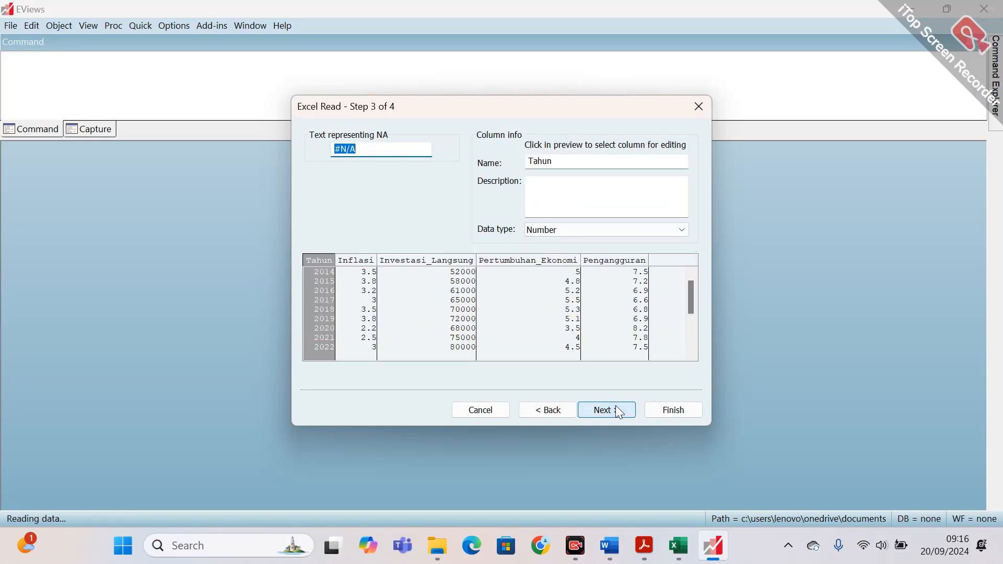
left_click(327, 260)
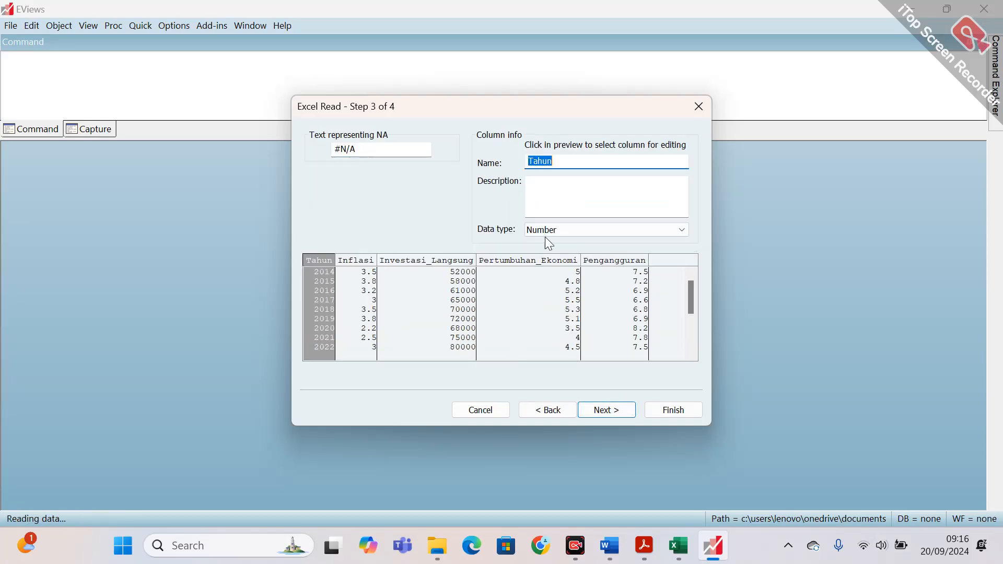
left_click(564, 228)
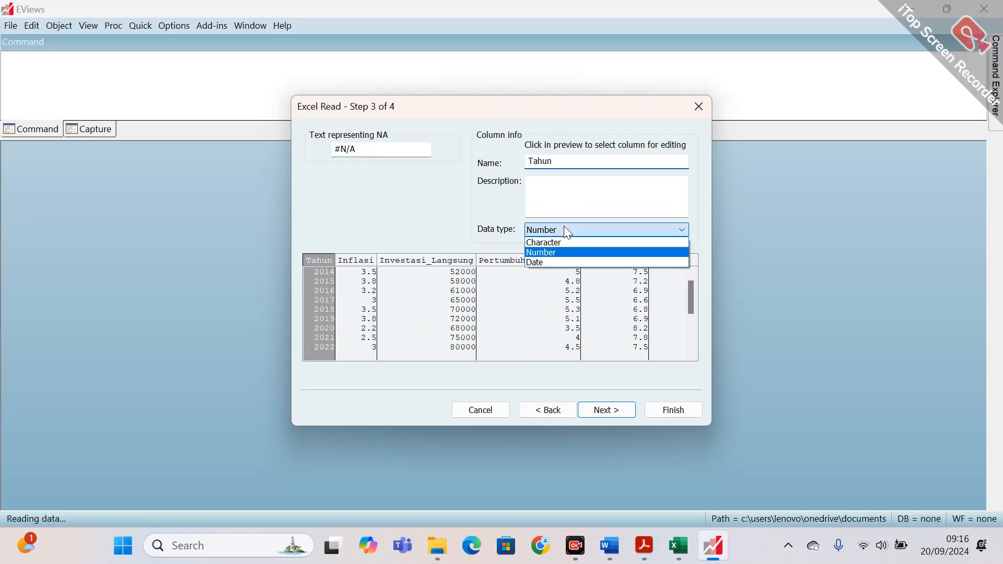
left_click(551, 263)
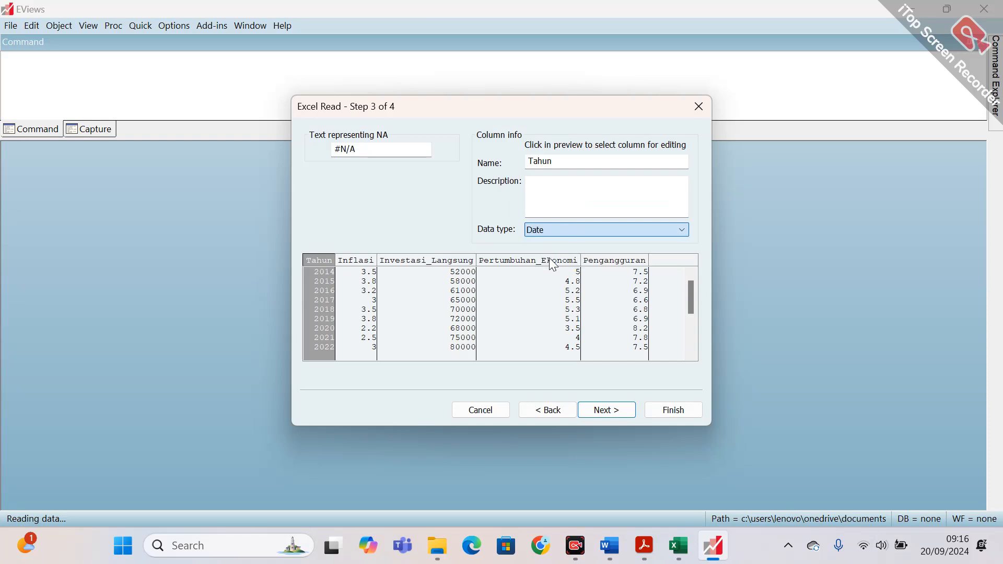
Review the data types assigned to the Inflasi, Investasi_Langsung, Pertumbuhan_Ekonomi and Pengangguran columns.
left_click(350, 261)
left_click(406, 260)
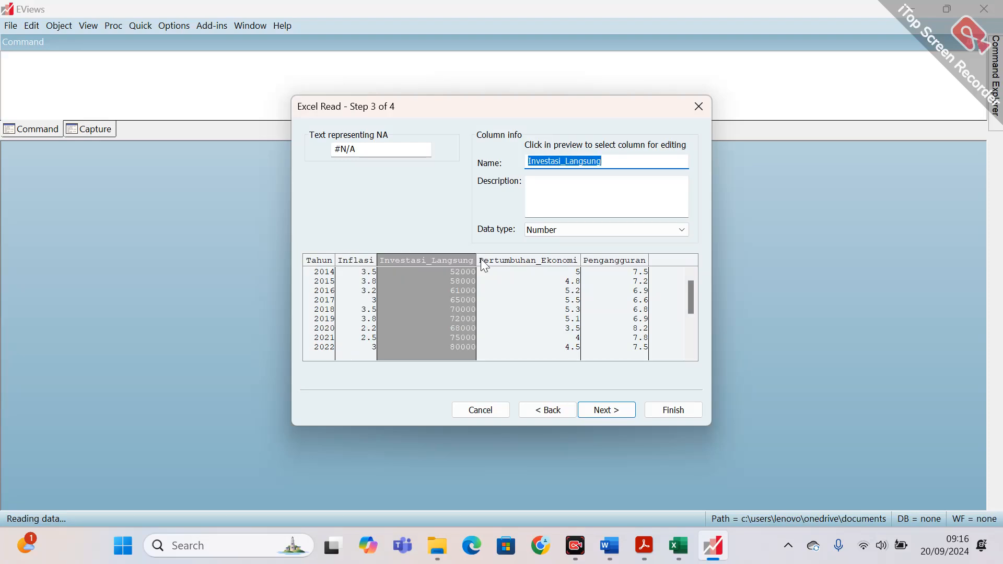
left_click(505, 261)
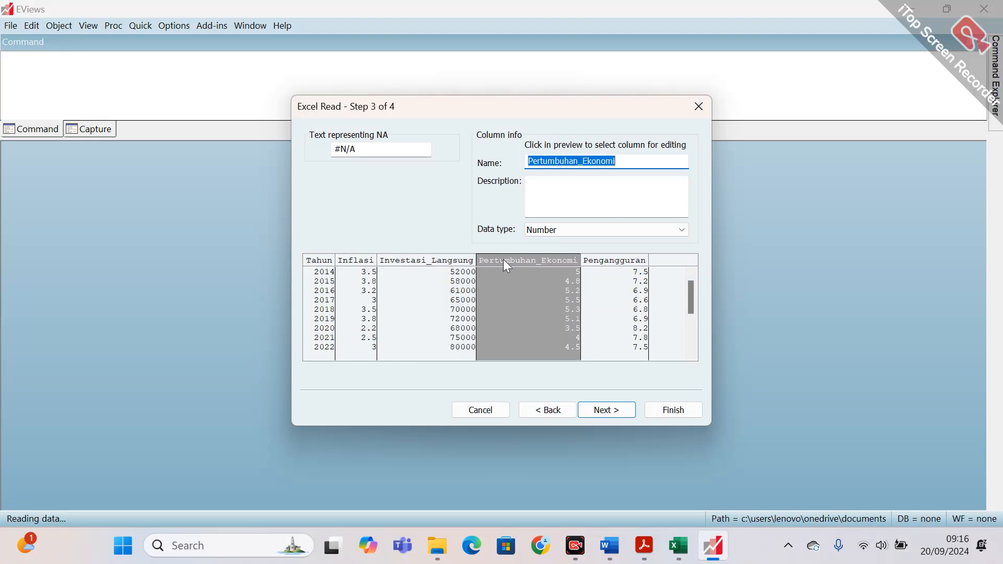
left_click(608, 260)
Complete the import as a new dated workfile using tahun as the date series, without linking to the external source.
left_click(614, 409)
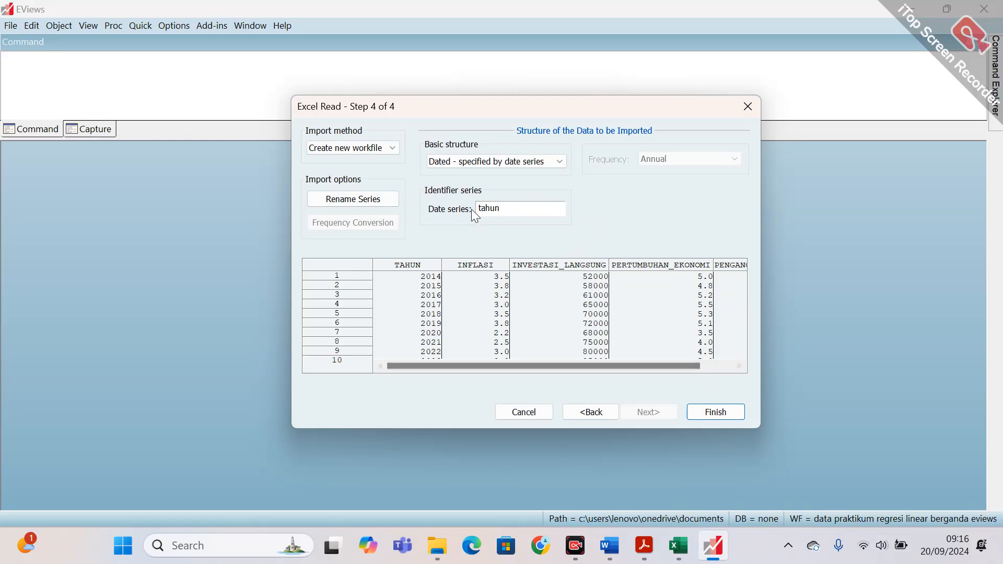
left_click(707, 412)
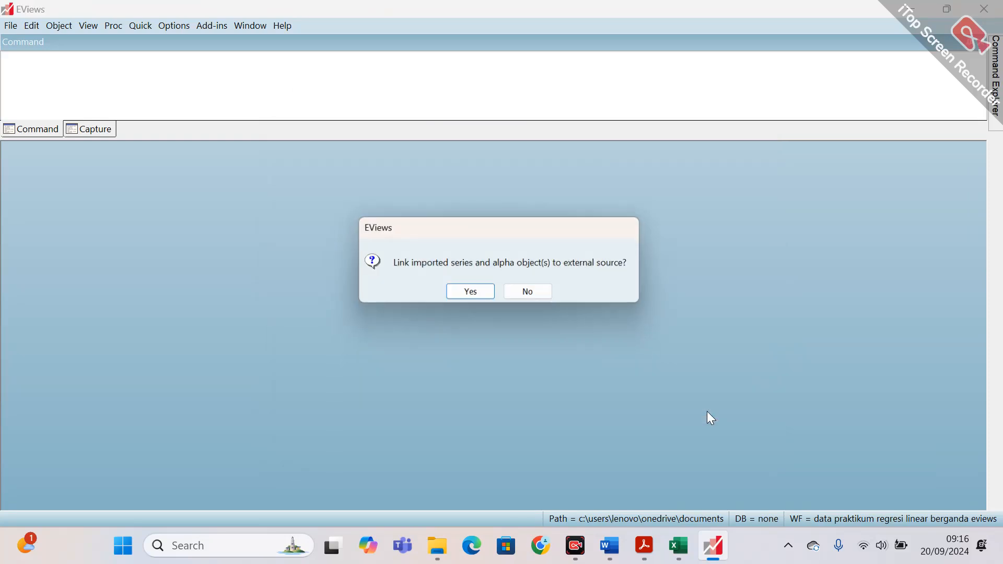
left_click(544, 296)
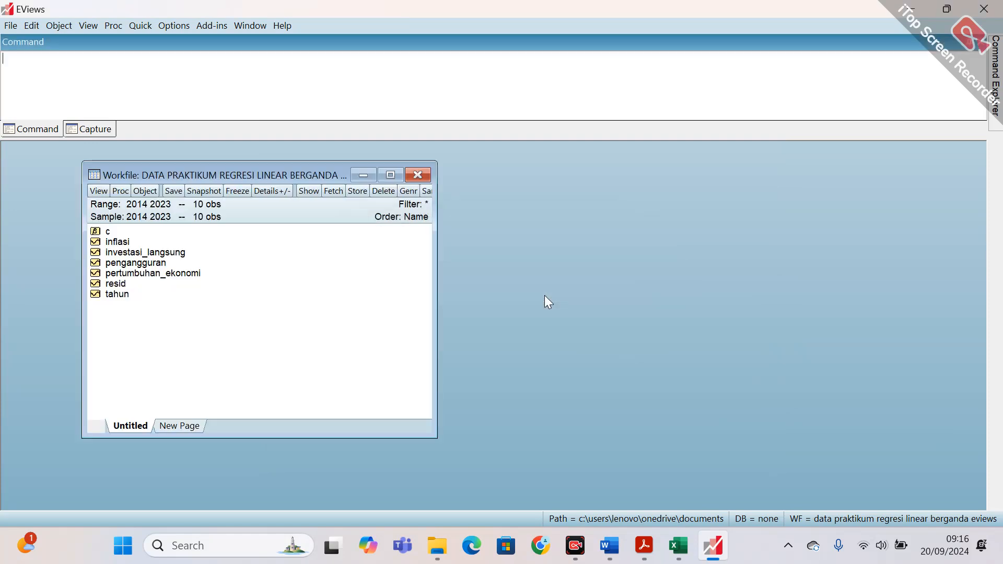
Inspect the yearly values of the inflasi, pertumbuhan_ekonomi and investasi_langsung series in the new workfile, closing each one after viewing.
left_click_drag(297, 172, 213, 153)
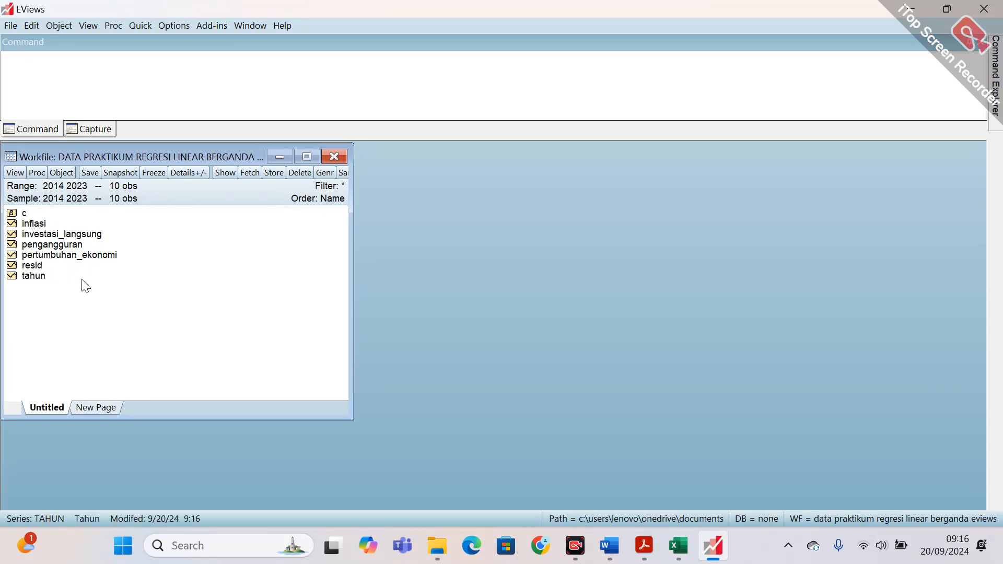
double_click(38, 225)
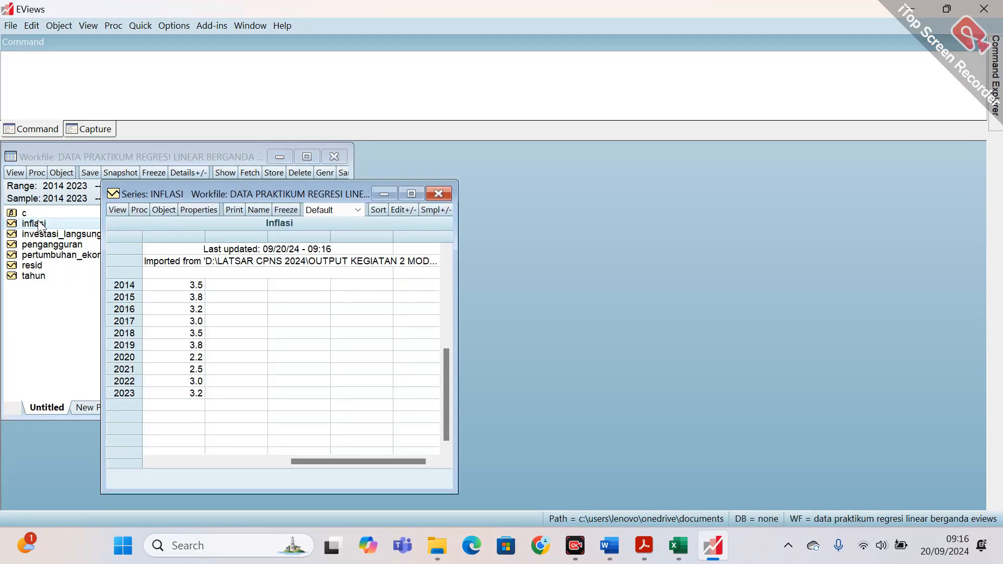
left_click(438, 195)
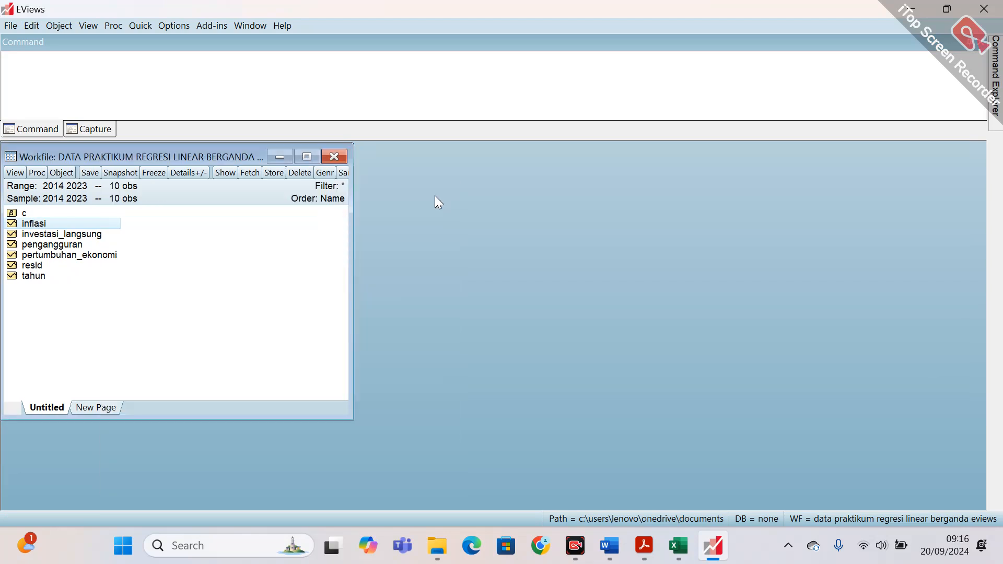
double_click(94, 256)
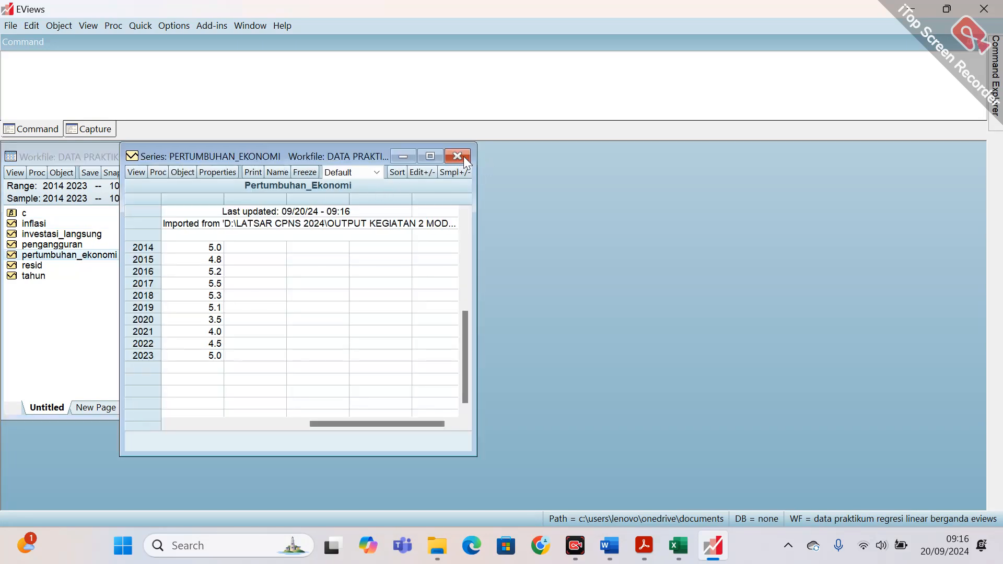
left_click(463, 155)
double_click(102, 236)
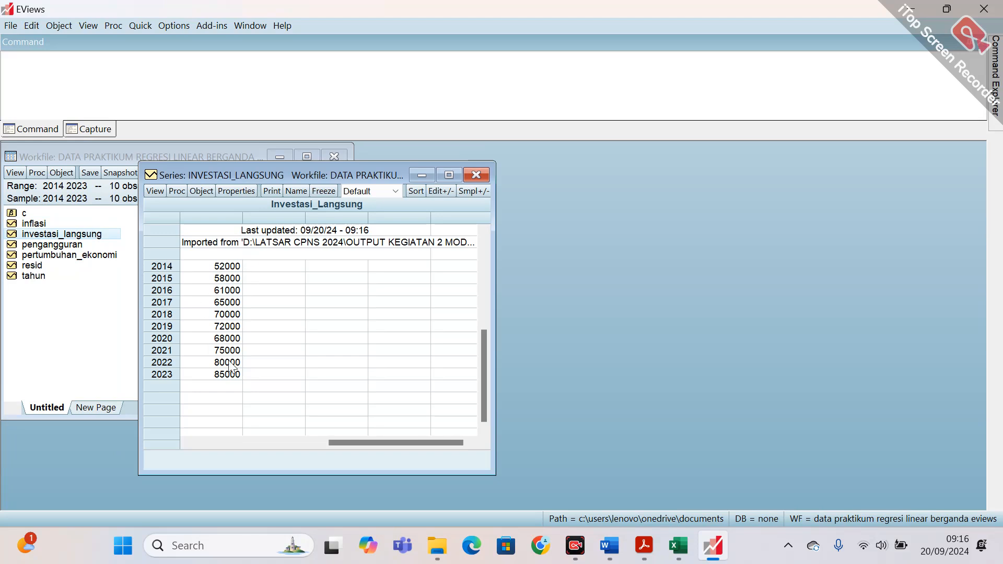
left_click(476, 175)
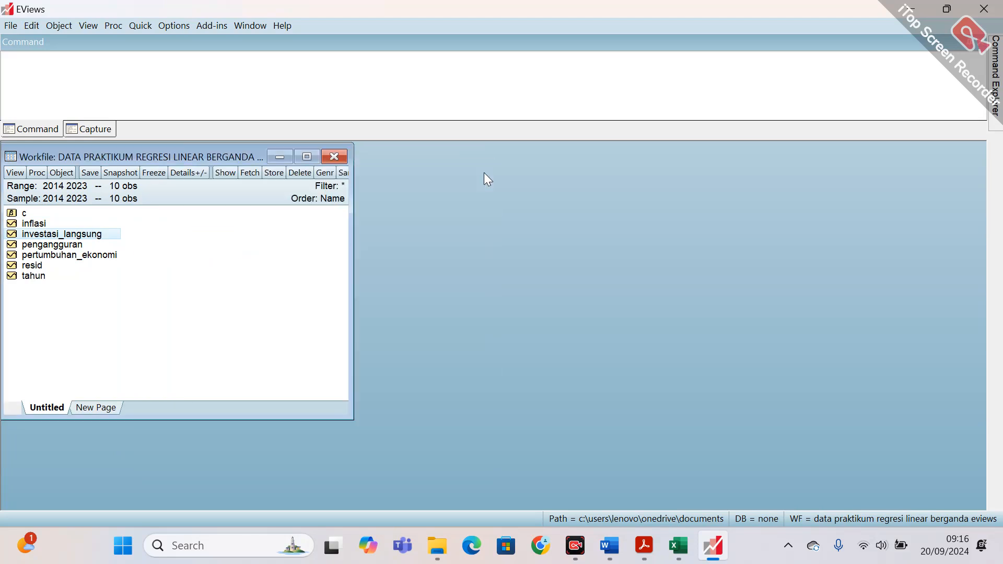
Compare the pengangguran series with the Pengangguran column in the source Excel sheet, returning to EViews when done.
double_click(58, 247)
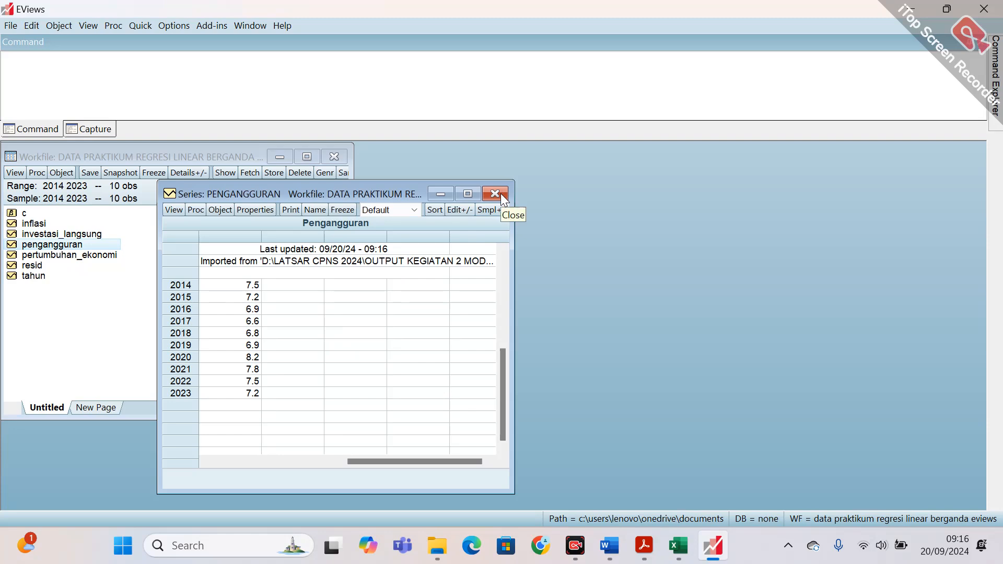
left_click(679, 559)
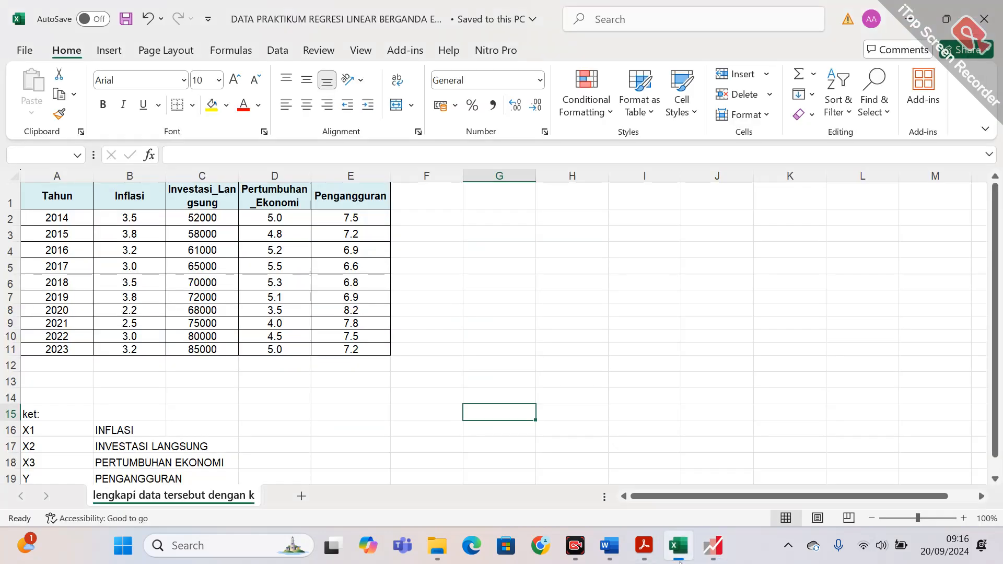
left_click(679, 559)
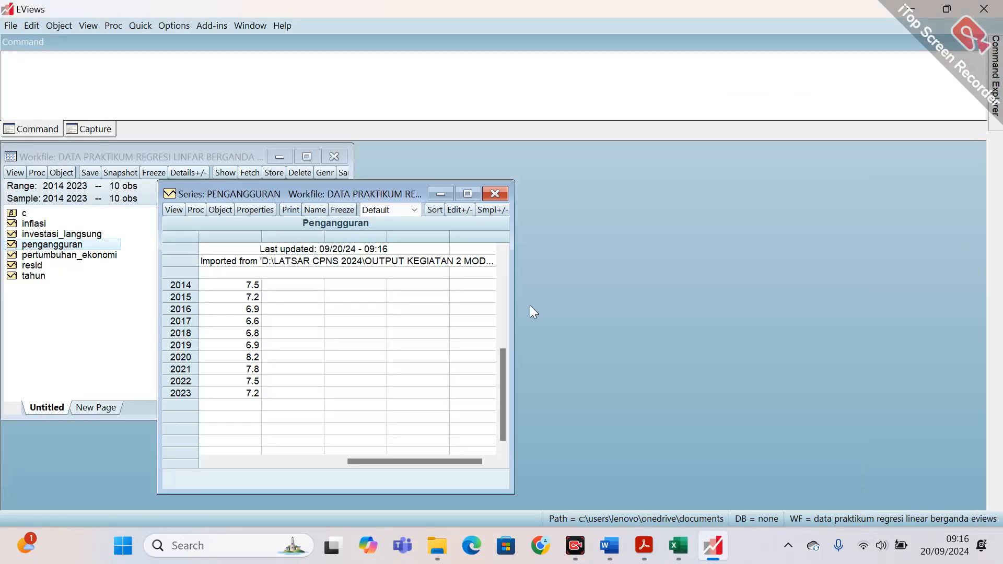
Close the pengangguran series and check the X1, X2, X3 and Y variable key in the source Excel sheet, returning to EViews when done.
left_click(497, 193)
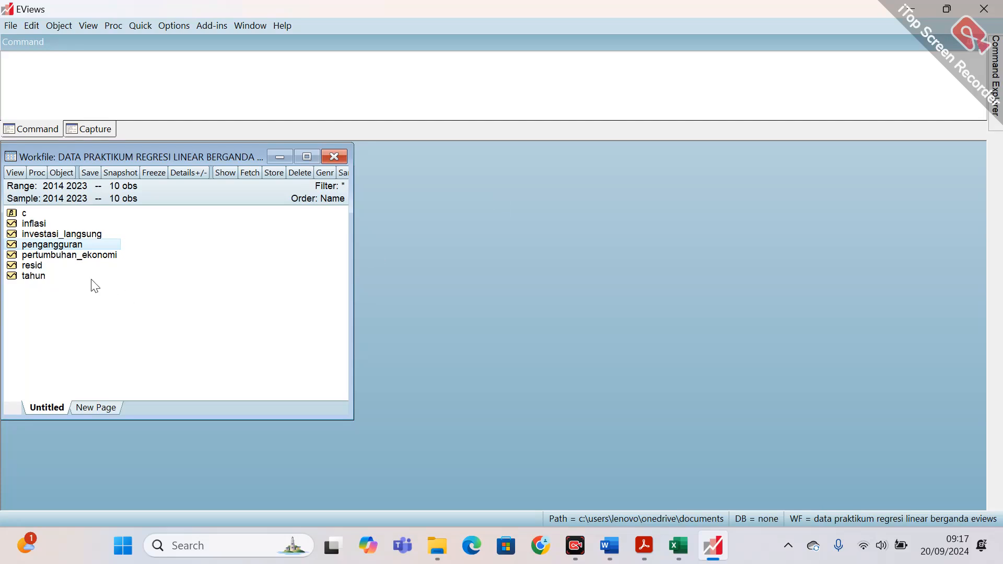
left_click(45, 279)
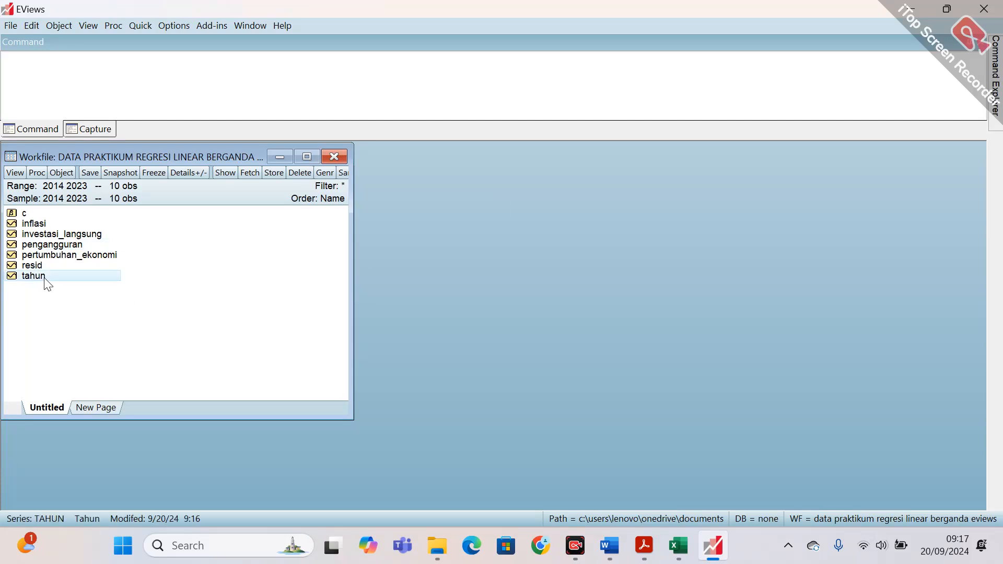
left_click(122, 316)
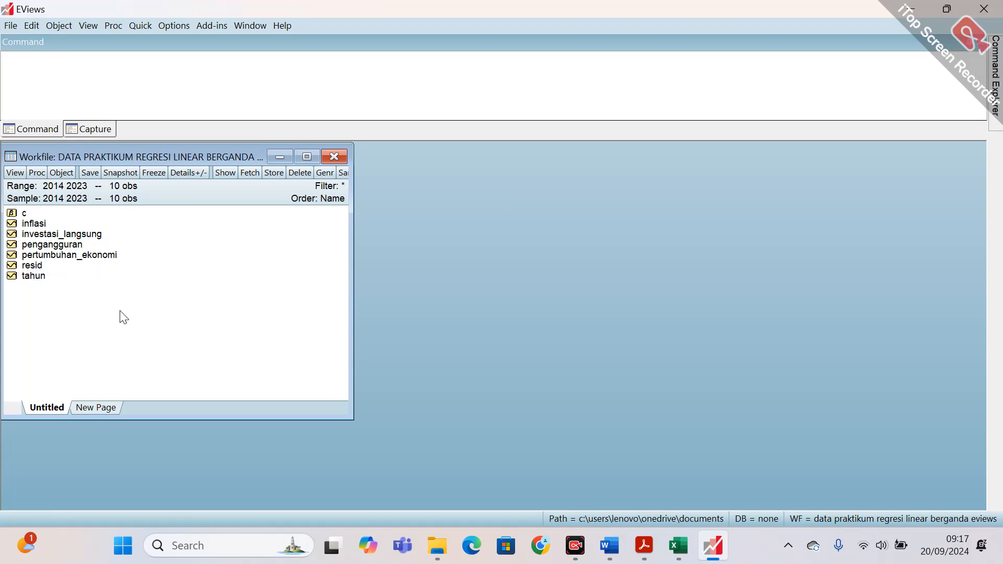
left_click(676, 546)
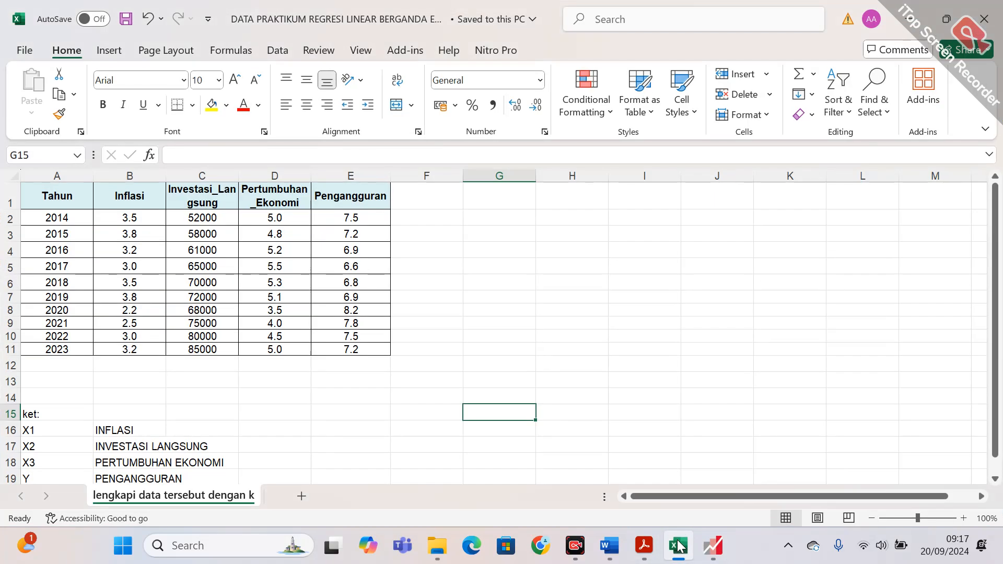
left_click(677, 546)
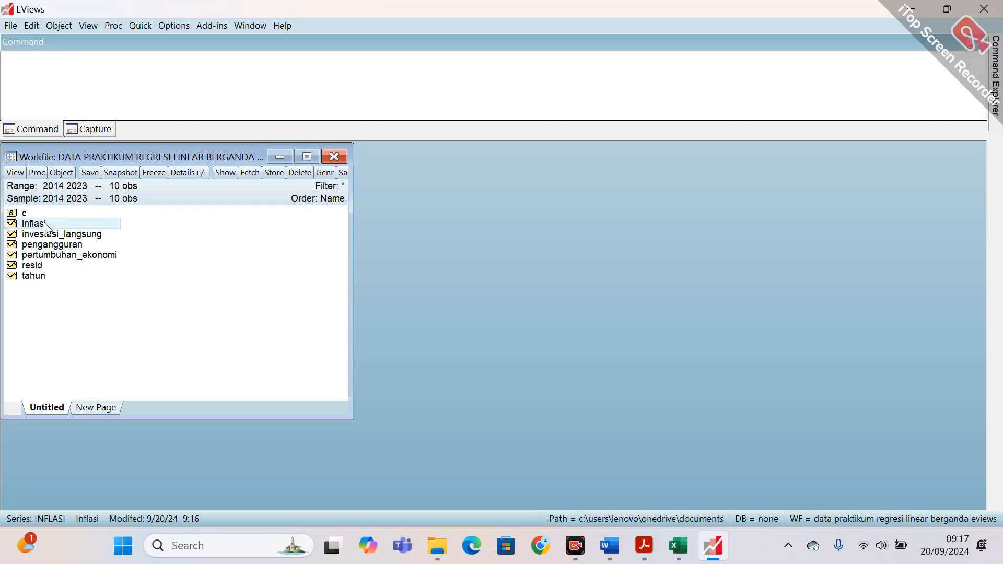
Open inflasi, investasi_langsung, pertumbuhan_ekonomi and pengangguran together as a group, placing its window beside the workfile.
left_click(58, 235, "ctrl")
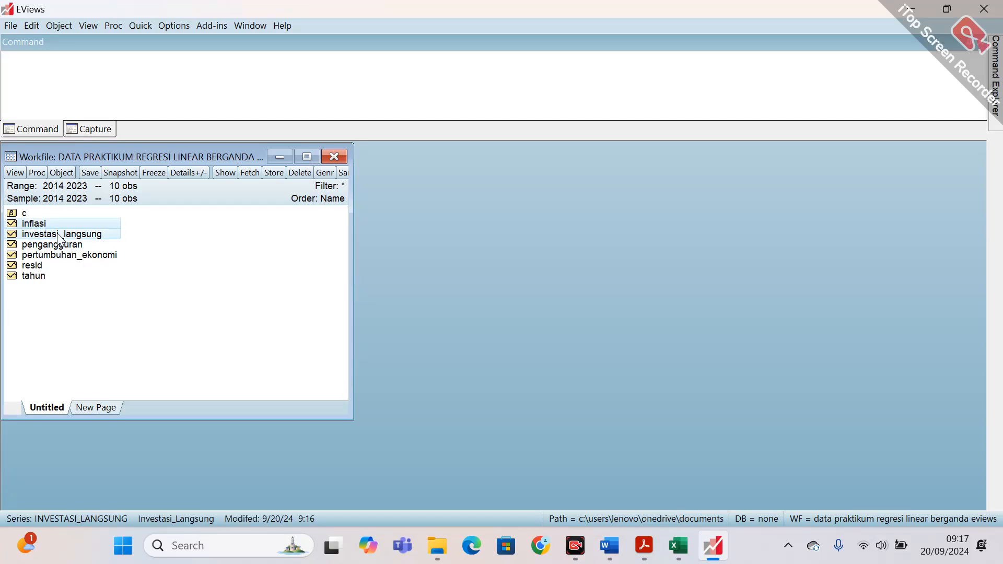
left_click(74, 258, "ctrl")
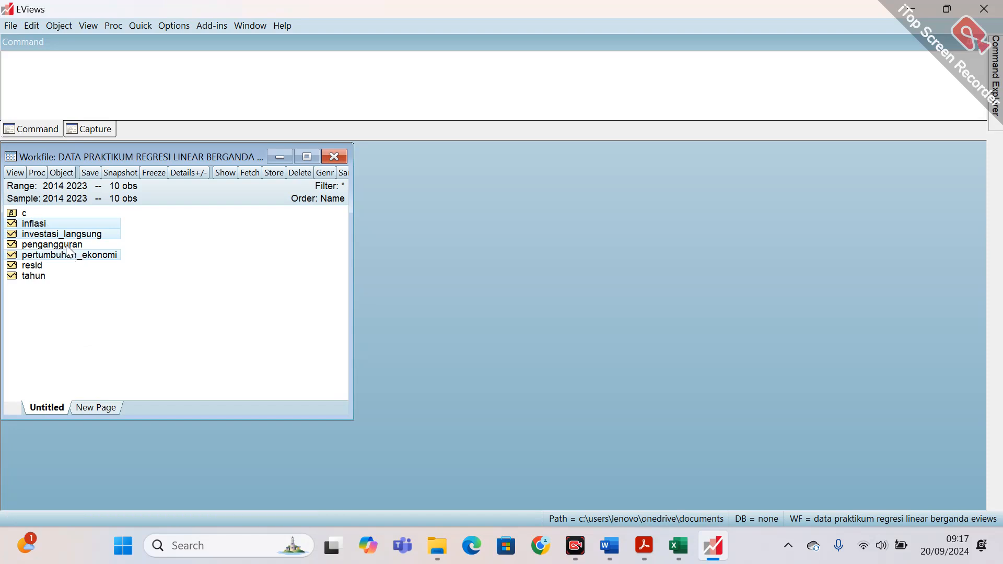
left_click(66, 245, "ctrl")
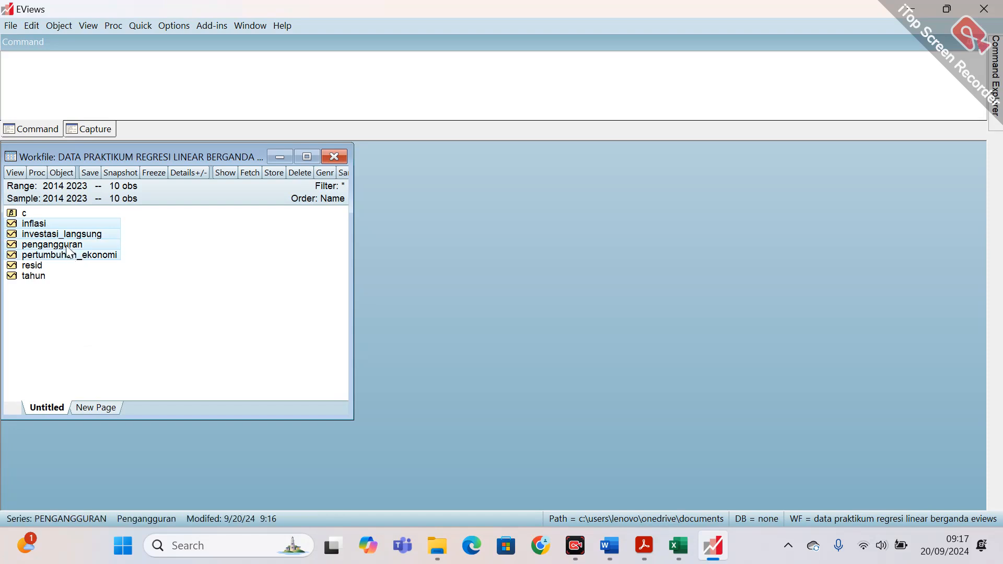
right_click(111, 222)
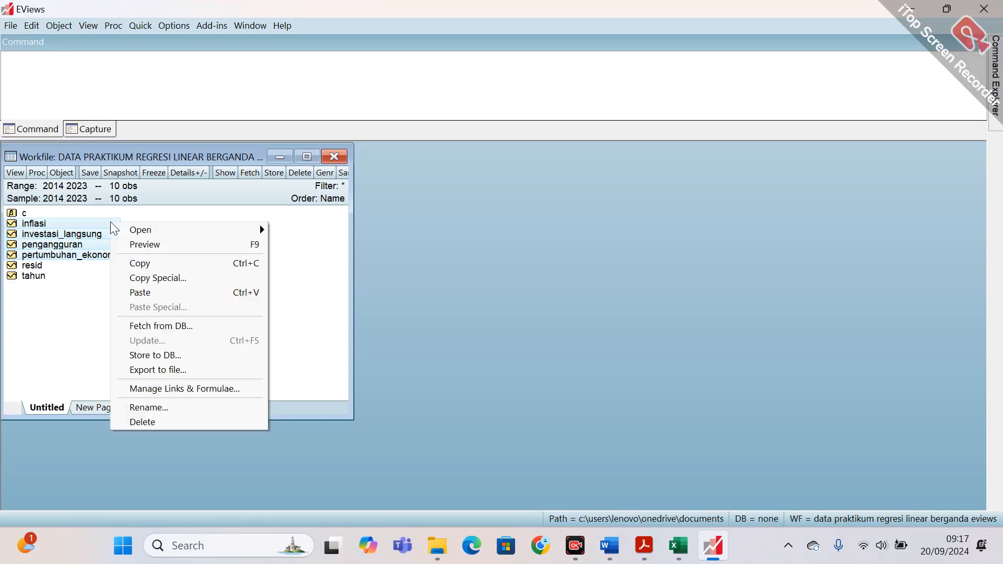
mouse_move(162, 234)
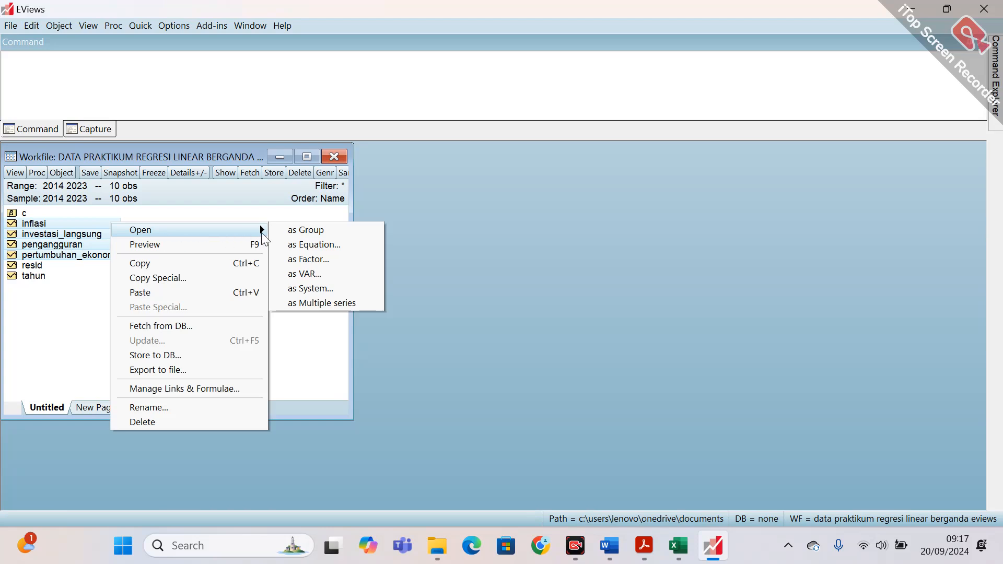
left_click(296, 231)
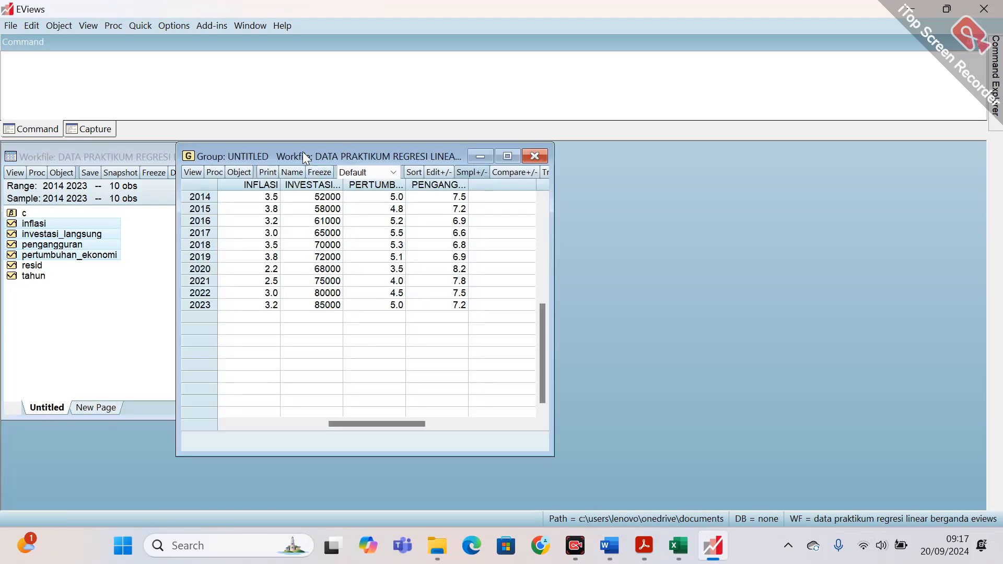
left_click_drag(303, 153, 483, 154)
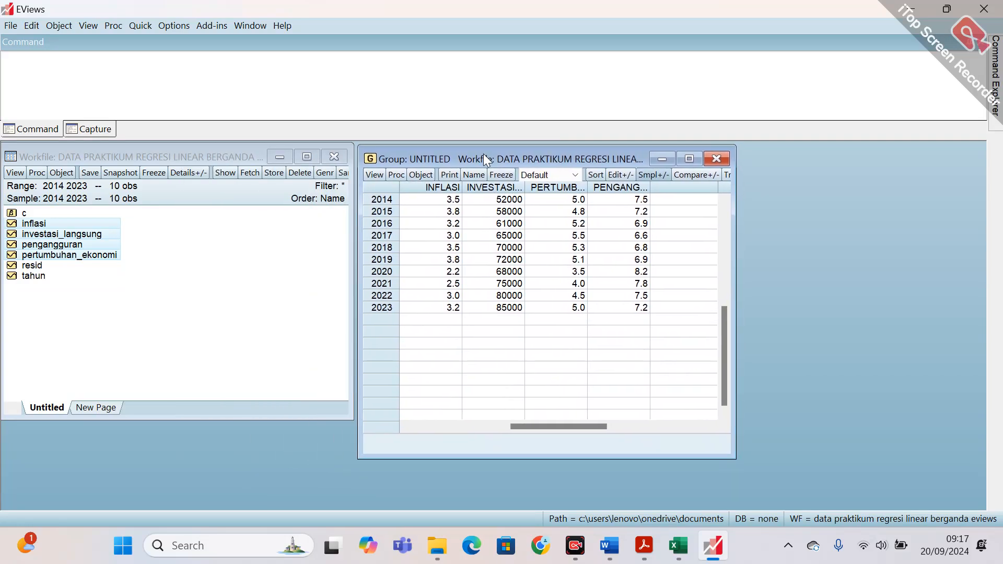
Show the group's common-sample descriptive statistics and widen the Pertumbuhan_Ekonomi column.
left_click(375, 175)
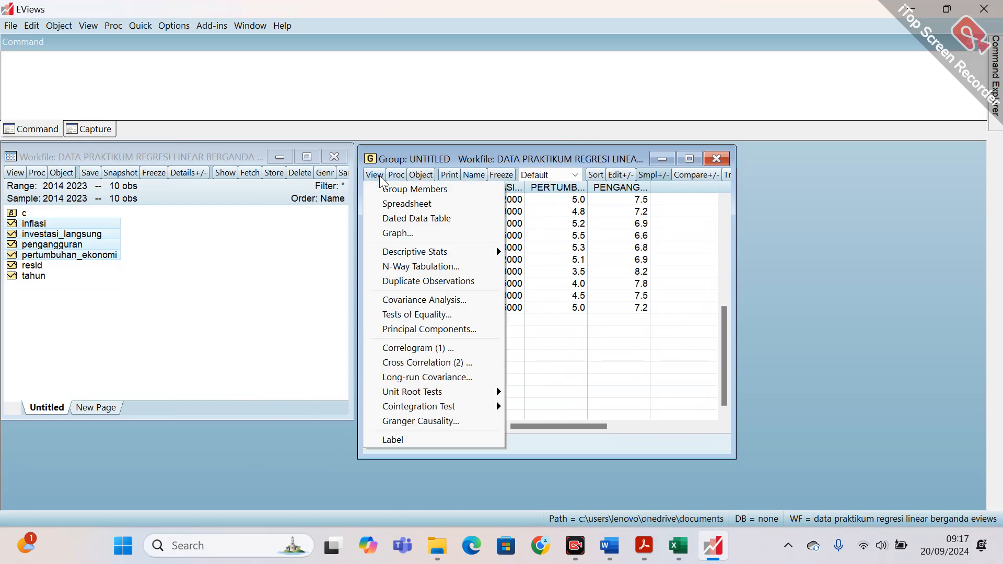
mouse_move(443, 256)
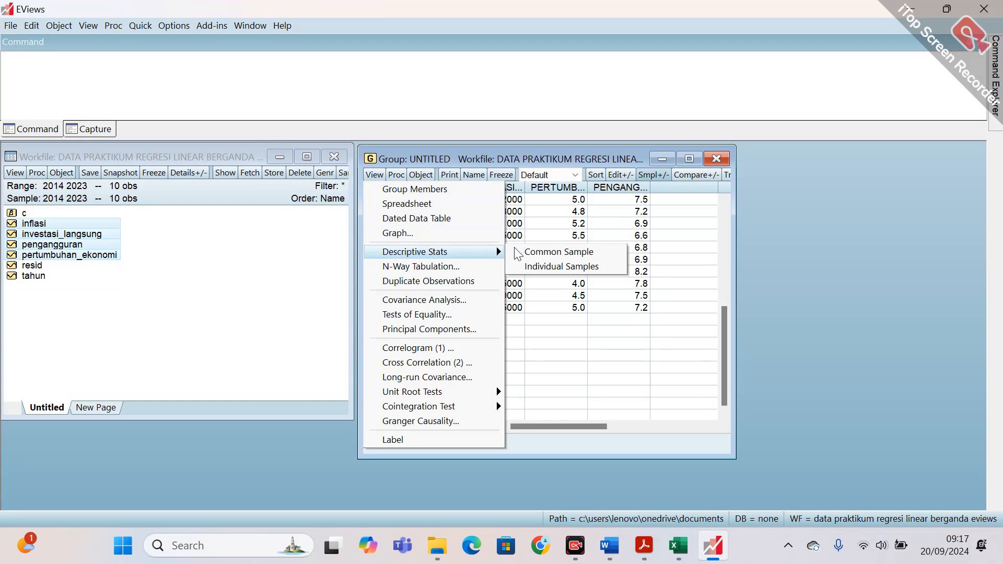
left_click(591, 253)
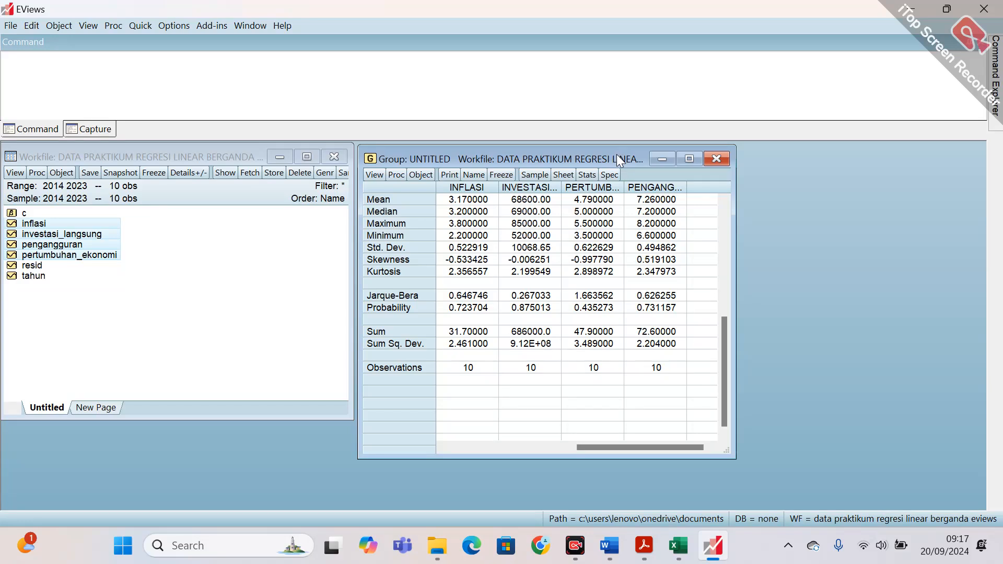
left_click_drag(617, 154, 617, 153)
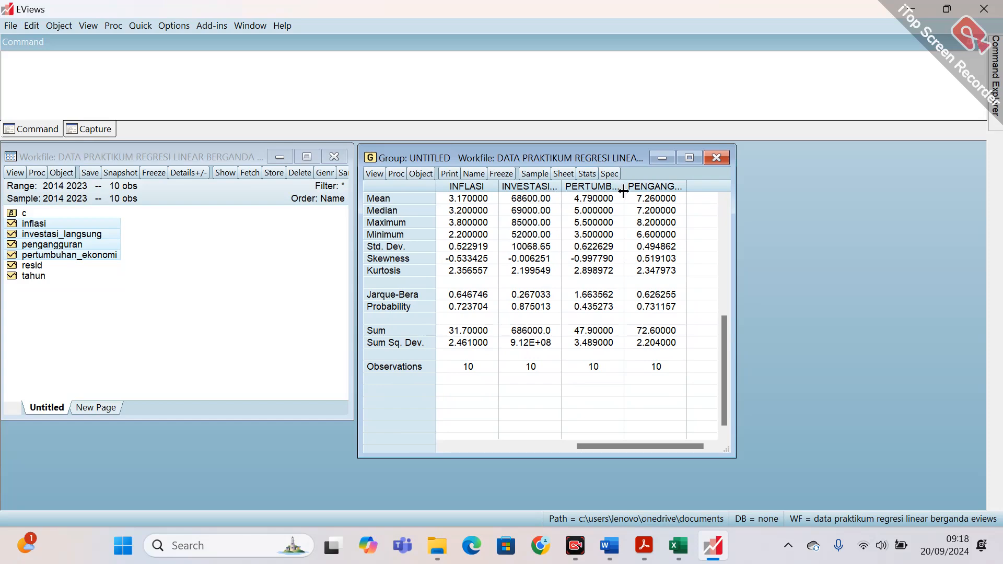
left_click_drag(624, 192, 653, 198)
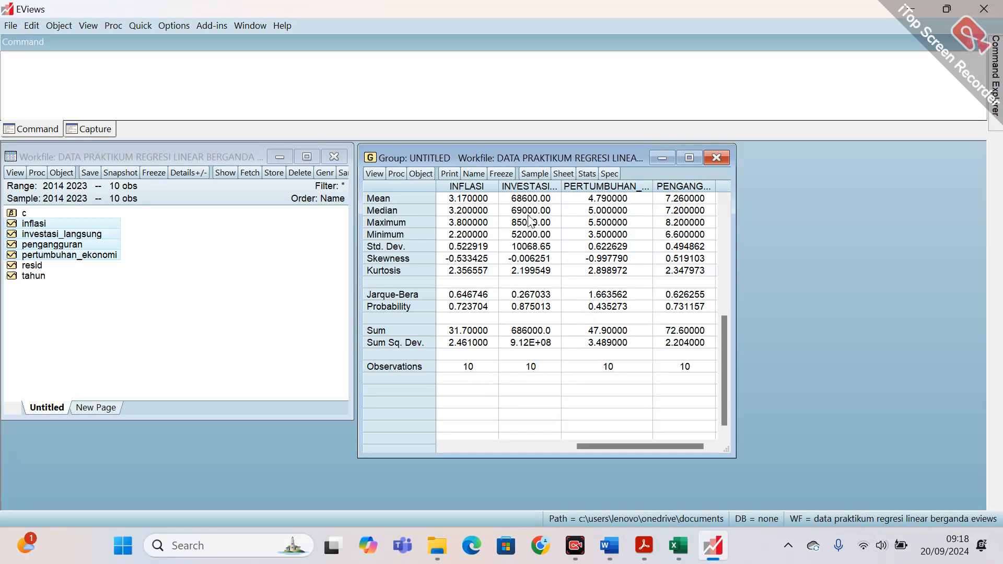
Freeze the descriptive statistics as a table object named statistik_deskriptif, close it and select it in the workfile.
left_click(508, 174)
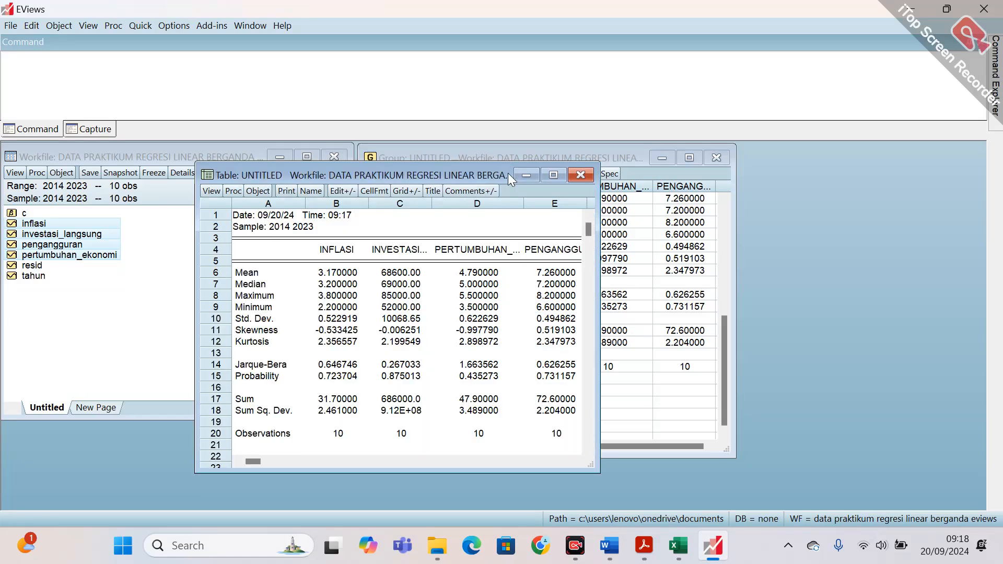
left_click(311, 190)
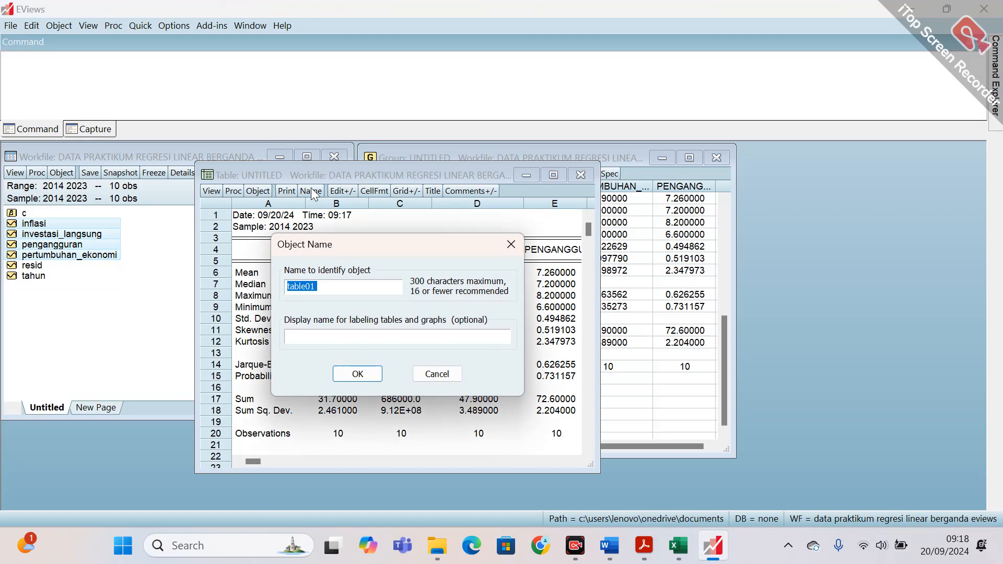
type("statistik_deskriptif")
left_click(355, 374)
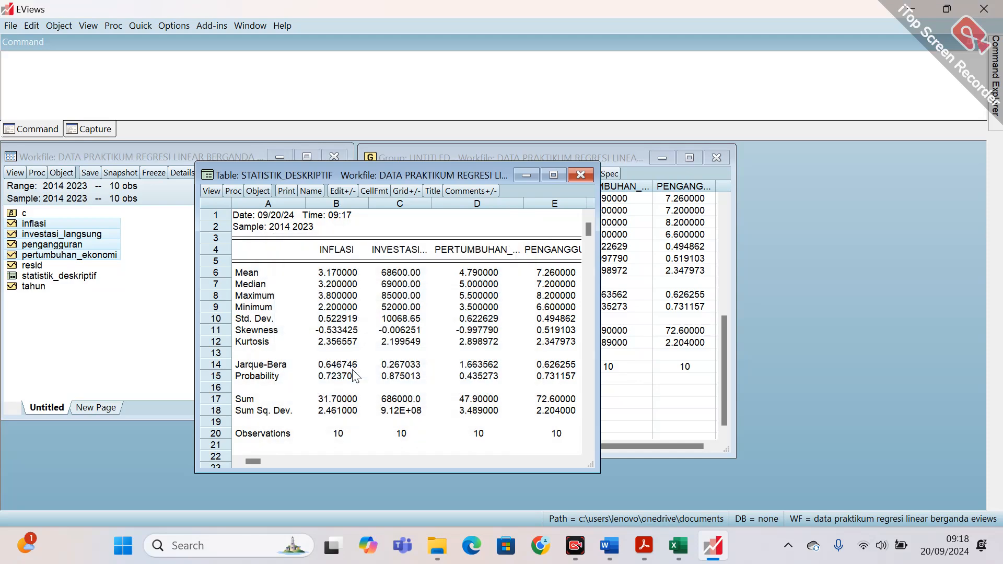
left_click(582, 177)
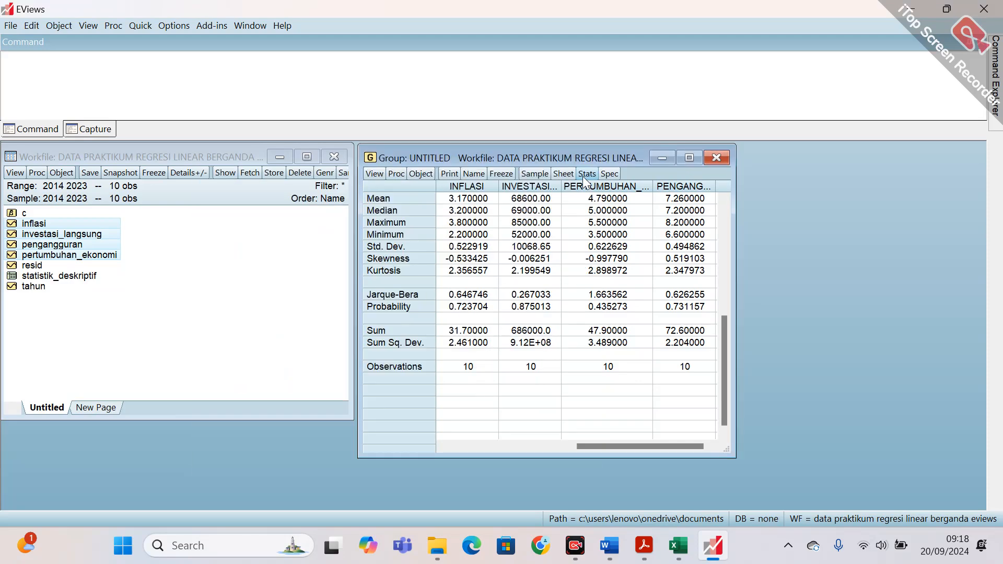
left_click(70, 277)
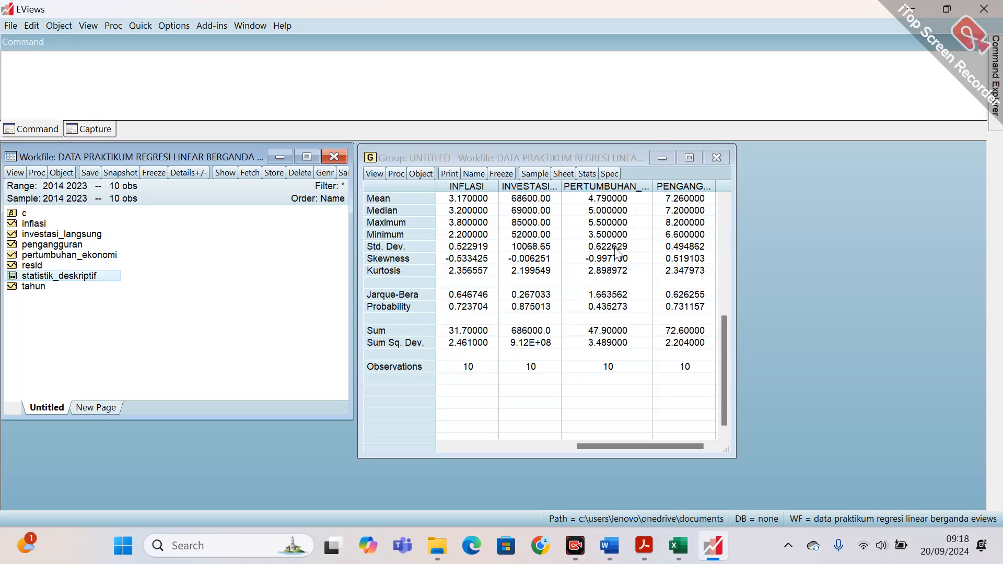
Display the four-series group as a basic Bar graph of the raw data in a single graph.
left_click(382, 174)
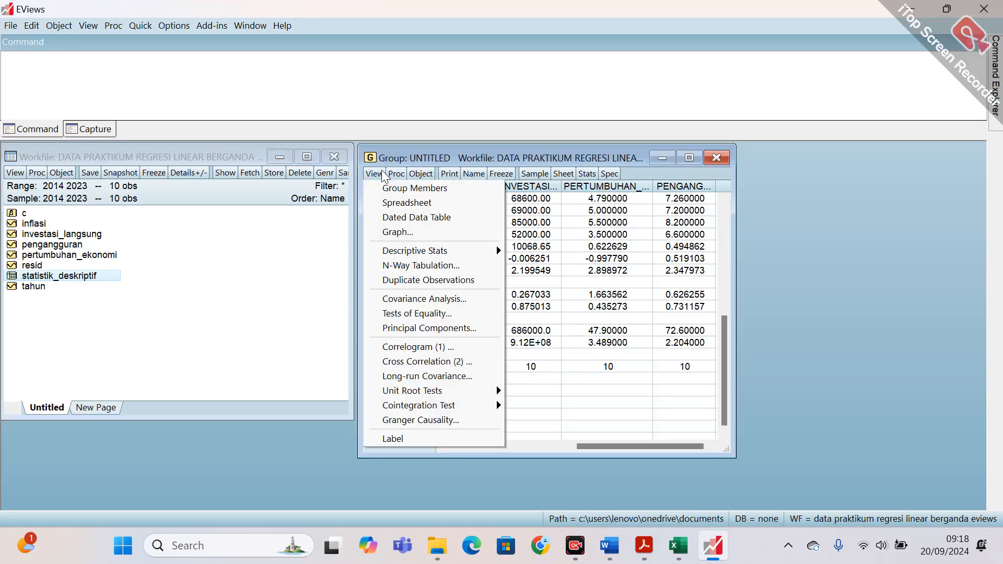
left_click(405, 232)
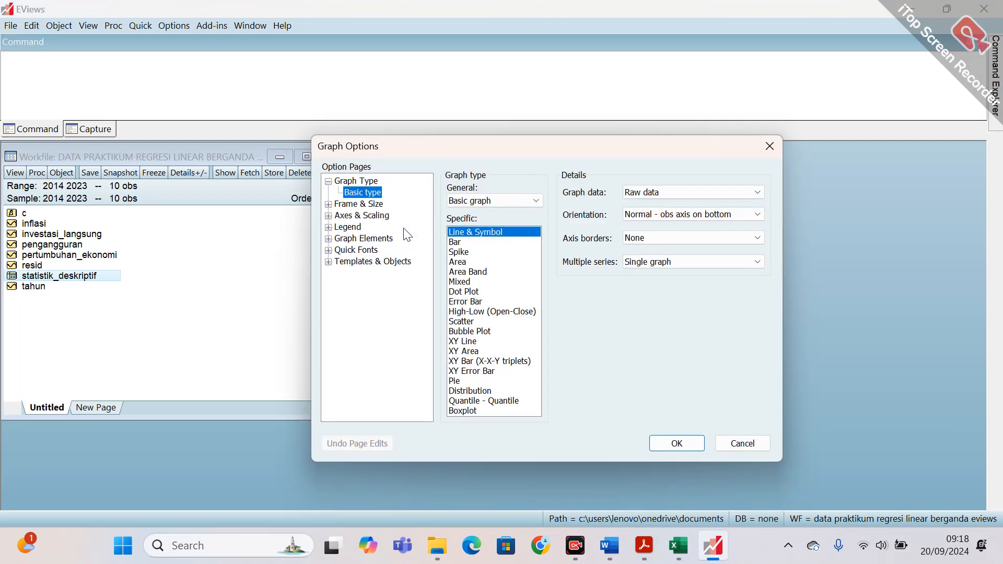
left_click(475, 243)
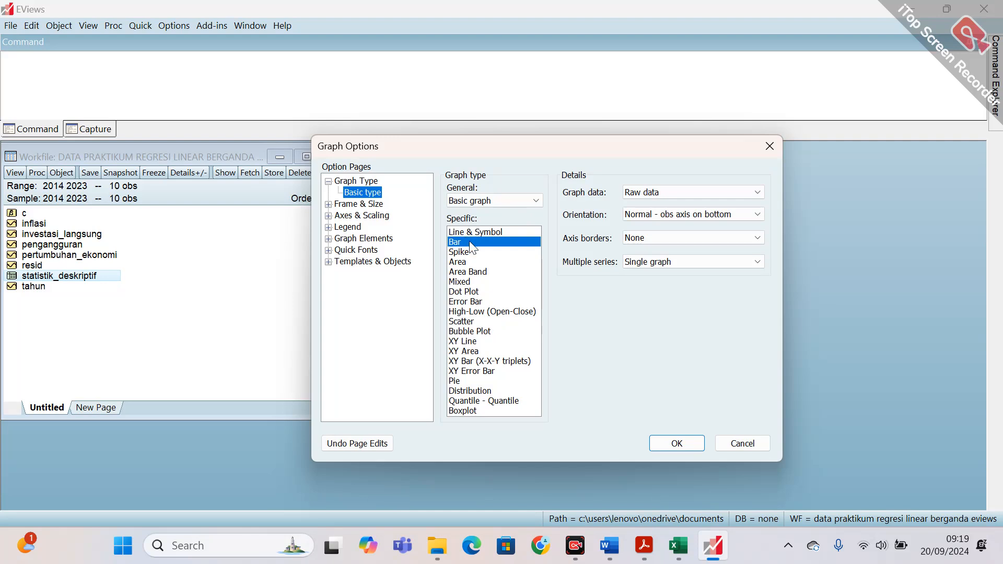
left_click(688, 448)
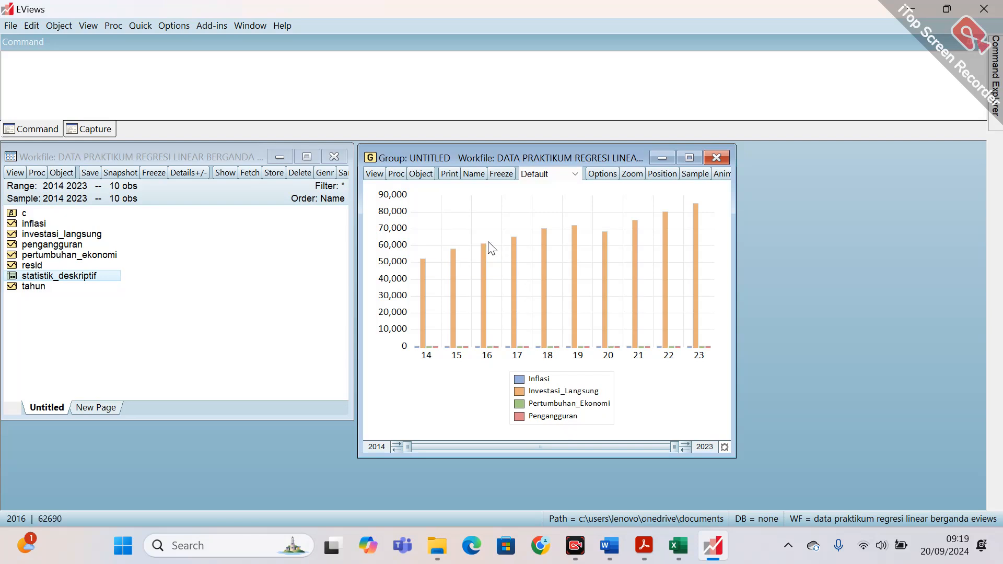
Try the Line & Symbol type for the group graph and switch it back to Bar.
left_click(375, 173)
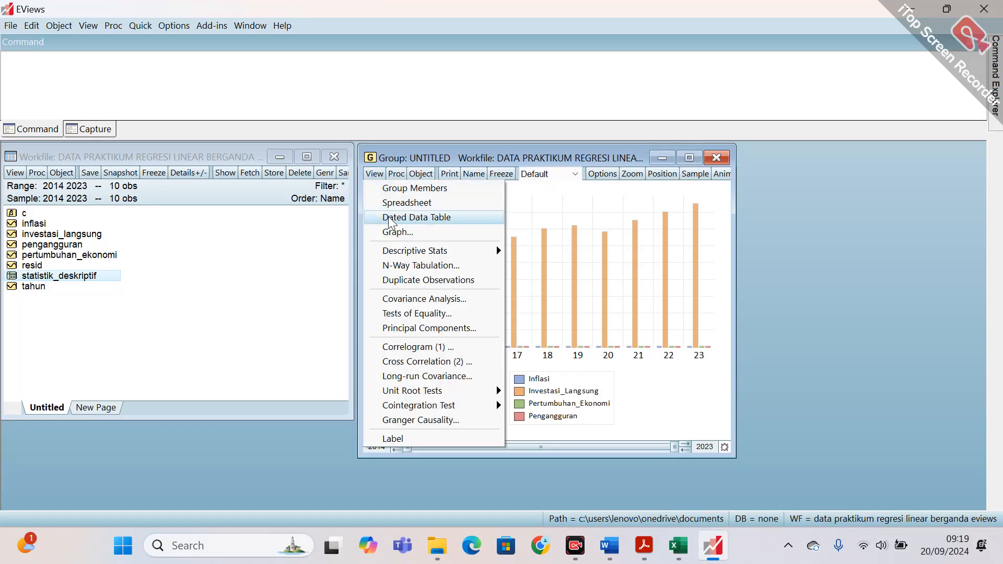
left_click(396, 232)
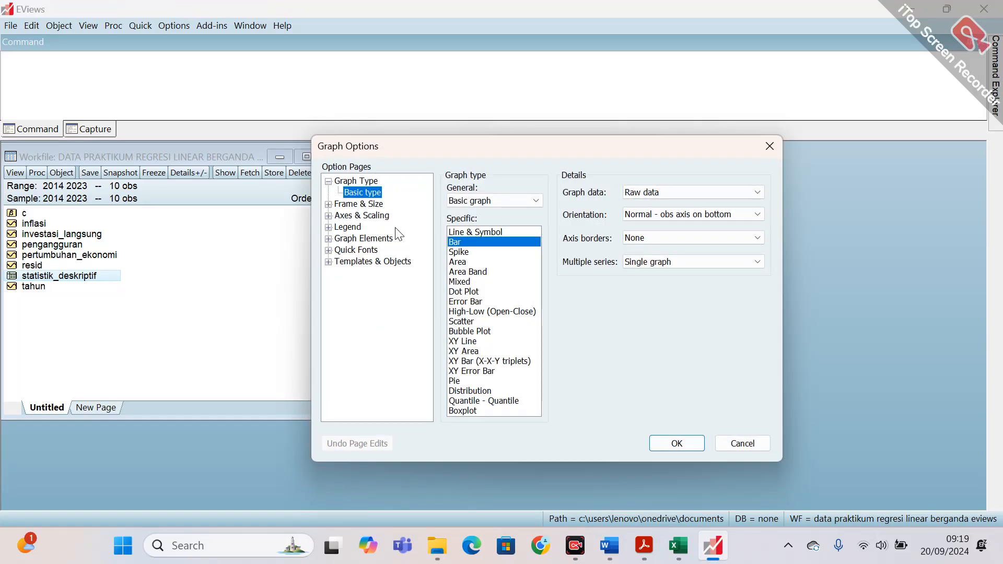
left_click(463, 233)
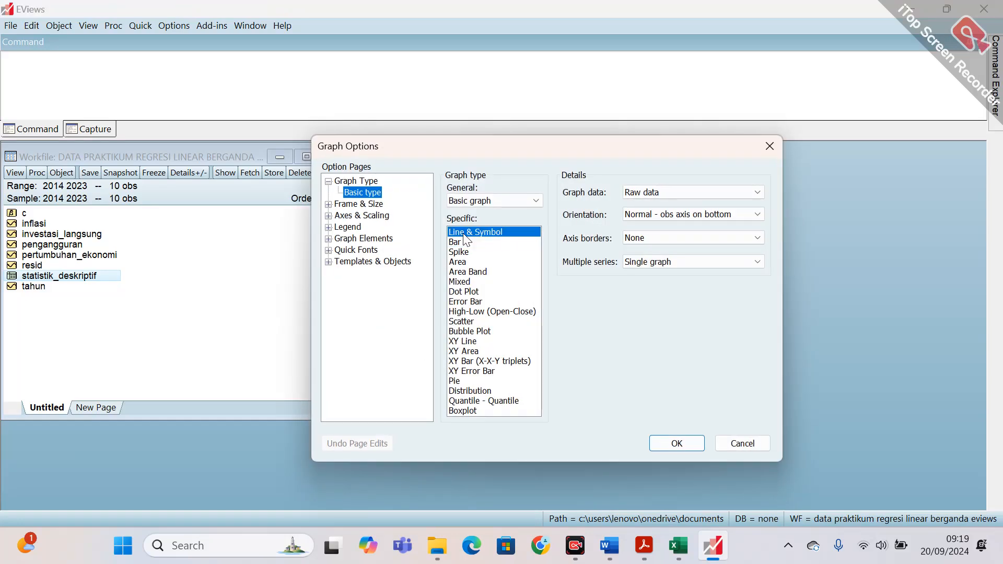
left_click(676, 444)
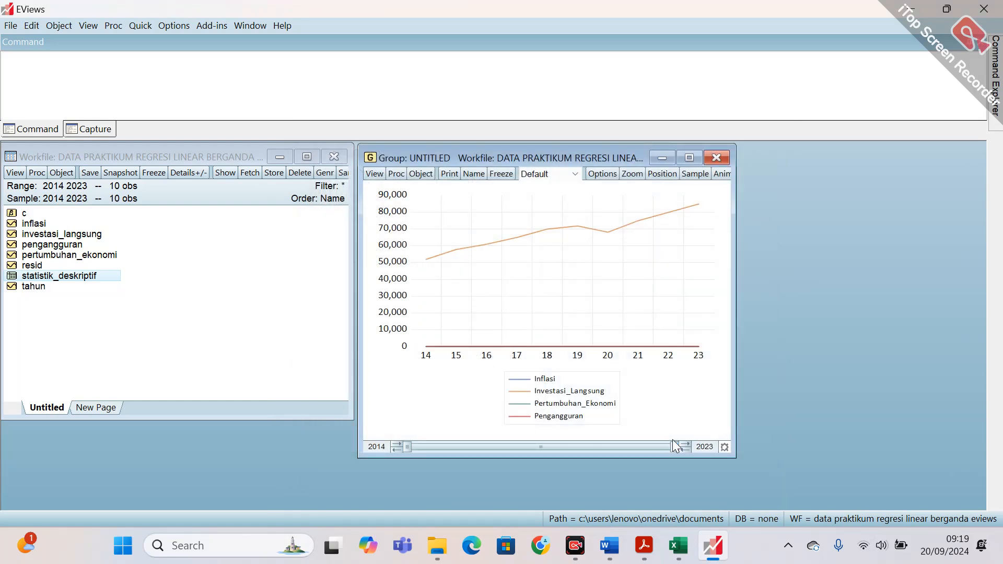
left_click(373, 175)
left_click(404, 228)
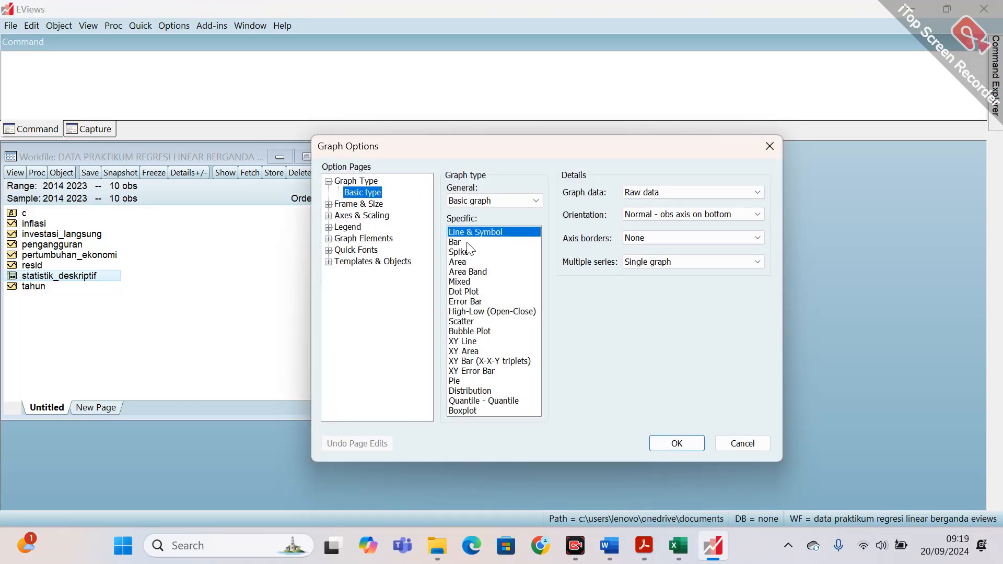
left_click(464, 242)
left_click(656, 445)
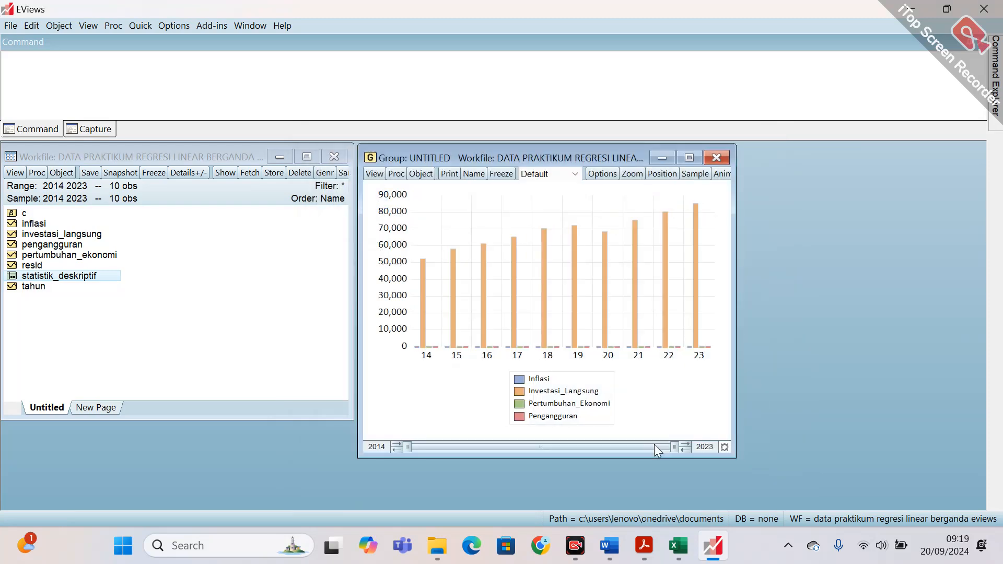
Freeze the bar graph with graph updating off, name the frozen object graph and close it.
left_click(509, 173)
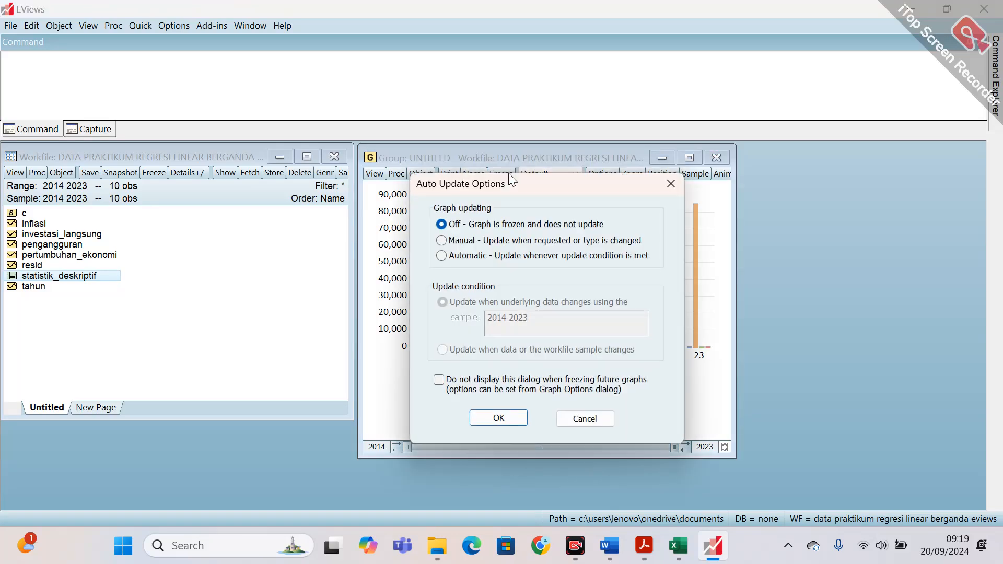
left_click(515, 419)
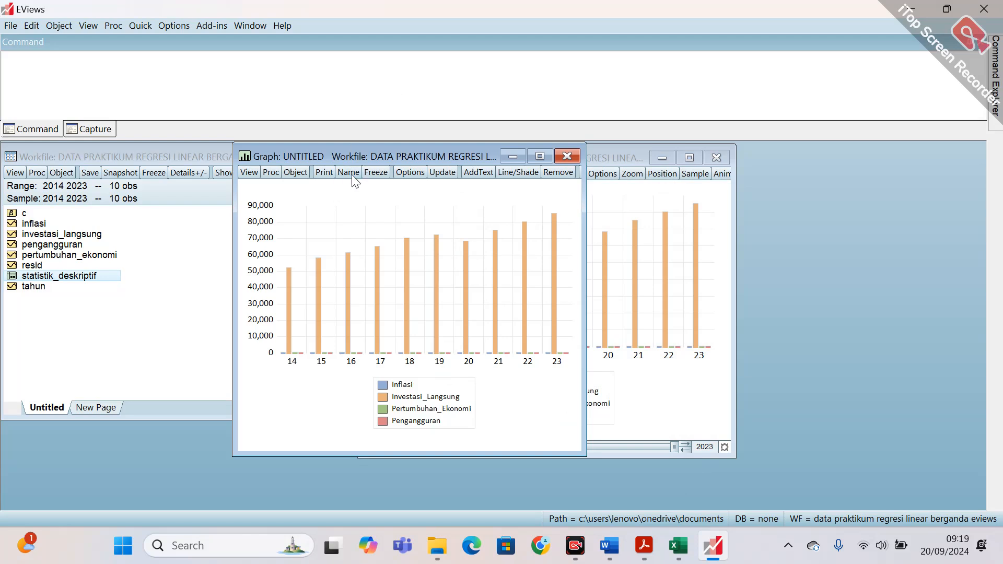
left_click(352, 174)
key("End")
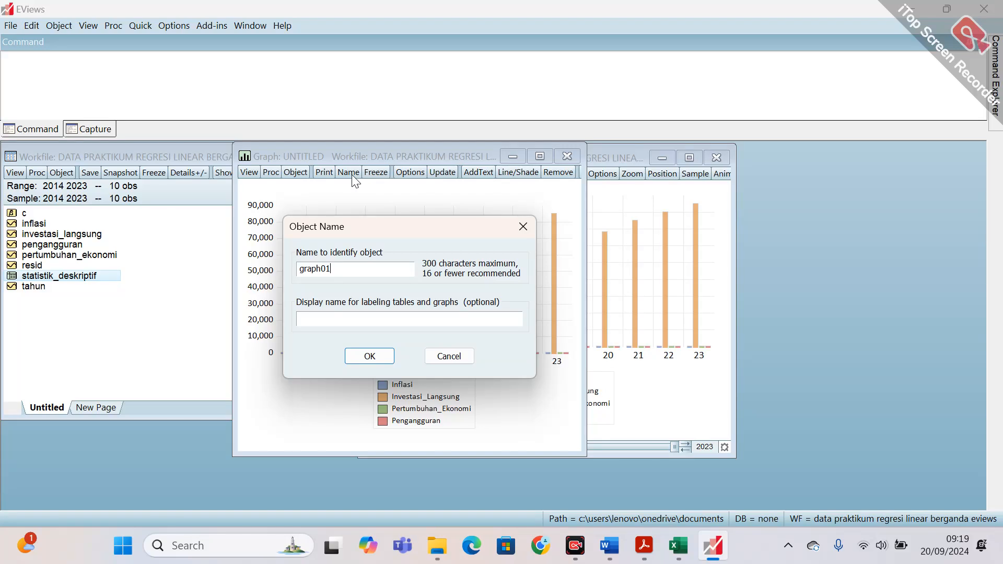
key("BackSpace")
key("BackSpace")
key("BackSpace")
type("h")
left_click(372, 362)
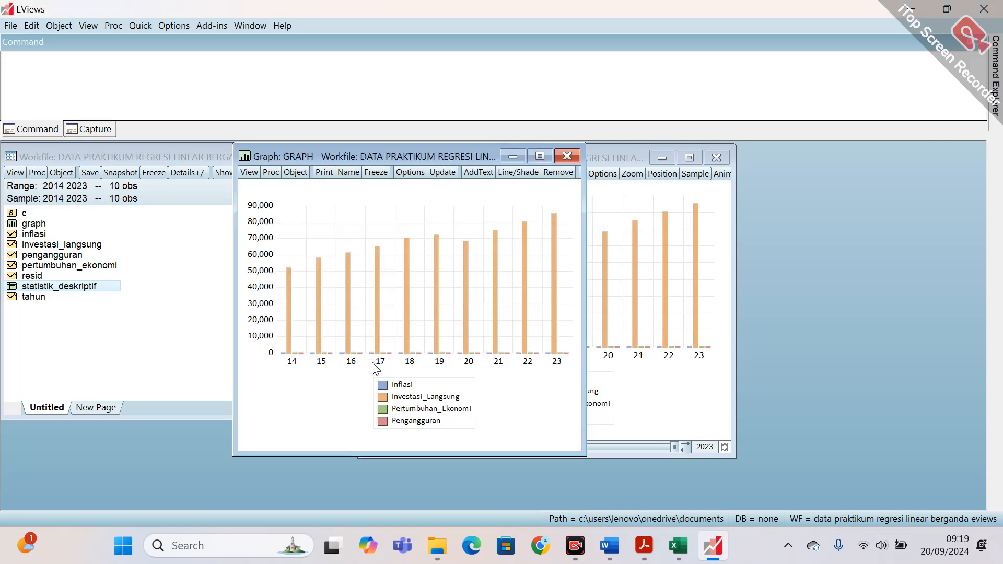
left_click(569, 158)
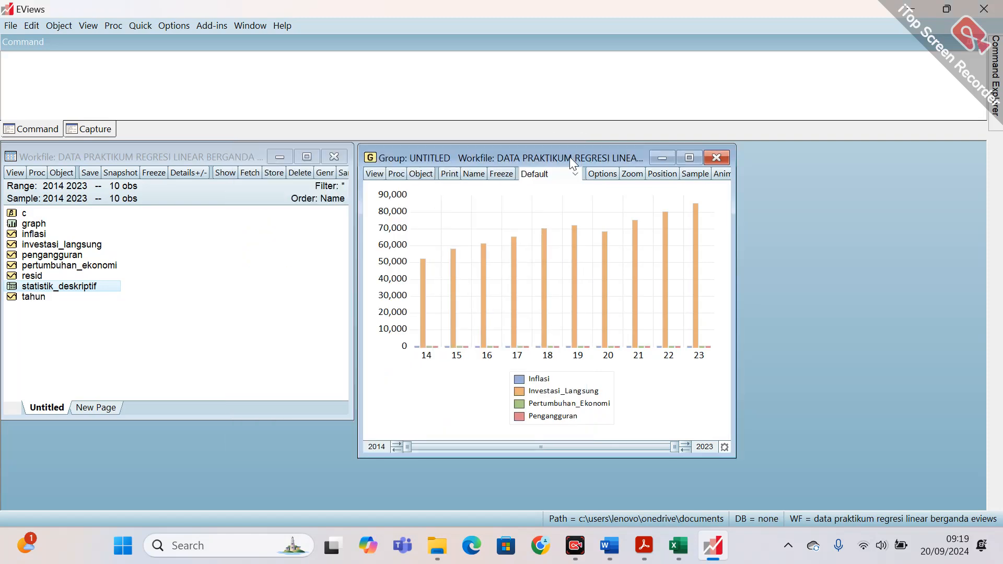
Select the saved graph object in the workfile, clear the selection, and close the untitled group by deleting it.
left_click(51, 226)
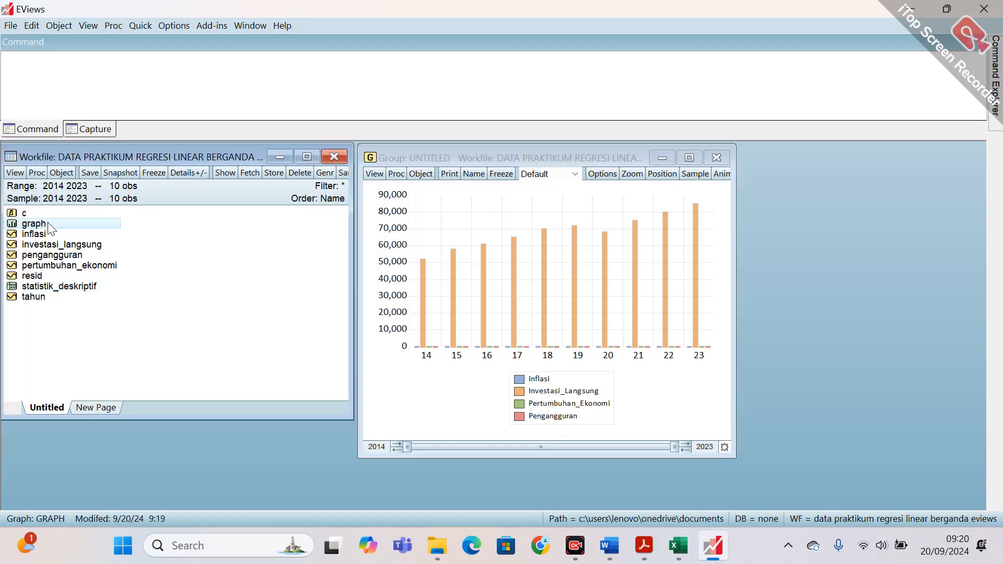
left_click(198, 318)
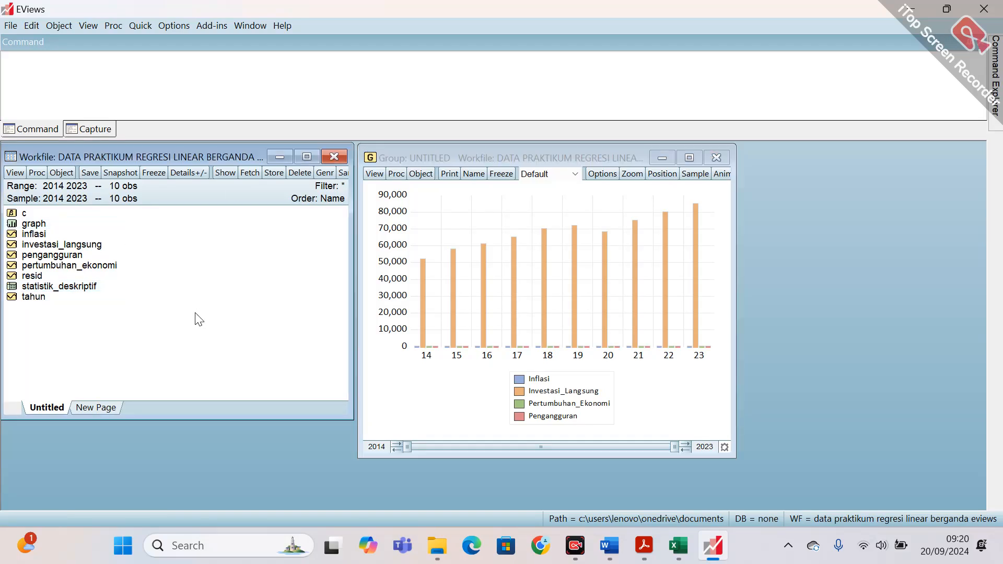
left_click(716, 158)
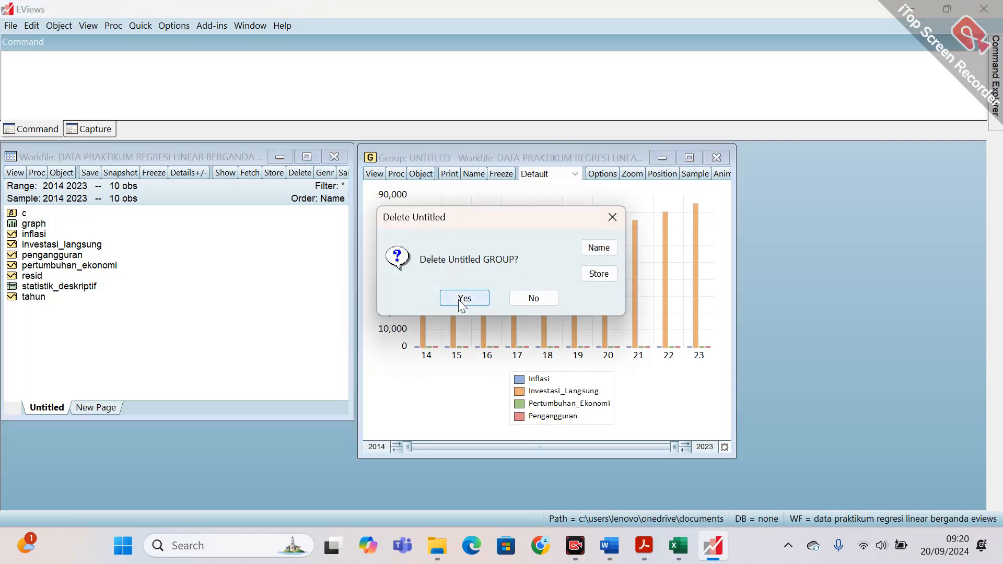
left_click(461, 300)
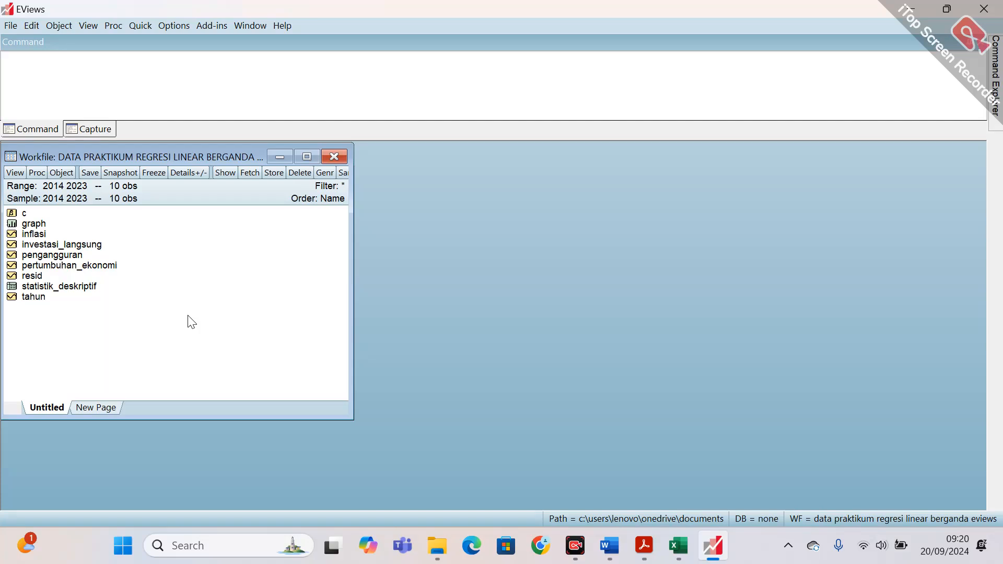
Check the variable roles in Excel and open pengangguran, inflasi, investasi_langsung and pertumbuhan_ekonomi as an equation with pengangguran as the dependent variable.
left_click(679, 548)
left_click(685, 553)
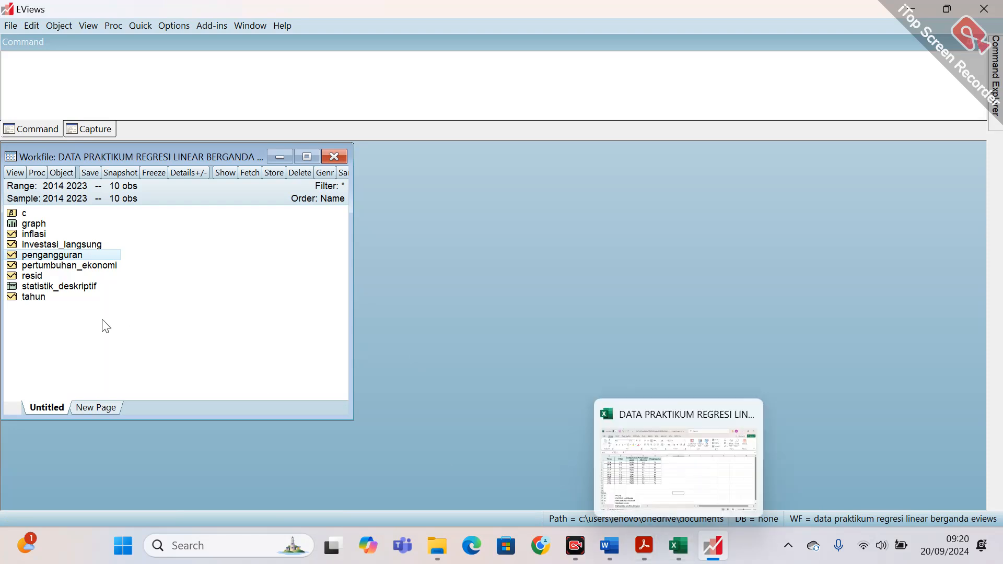
left_click(51, 245, "ctrl")
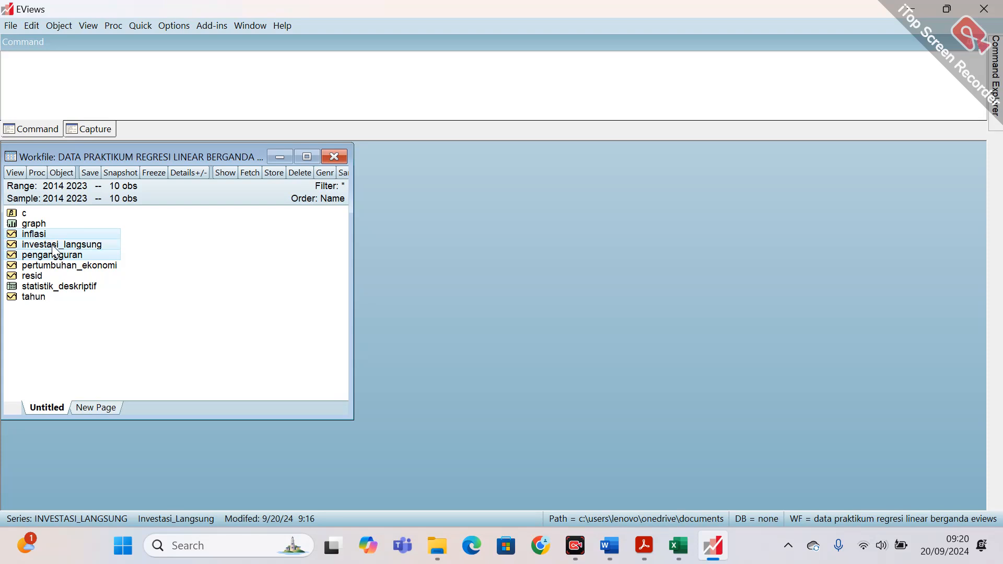
left_click(64, 266, "ctrl")
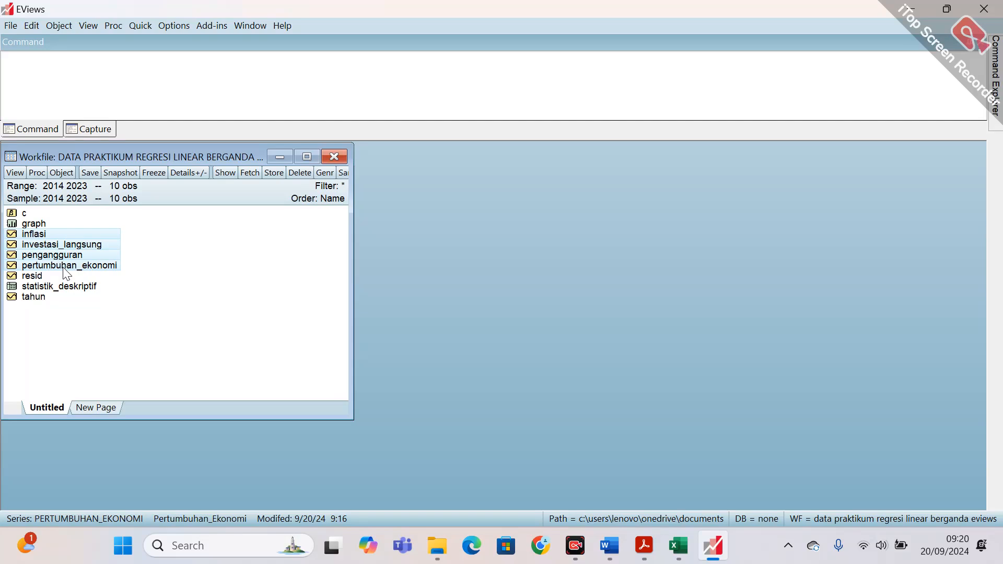
right_click(109, 247)
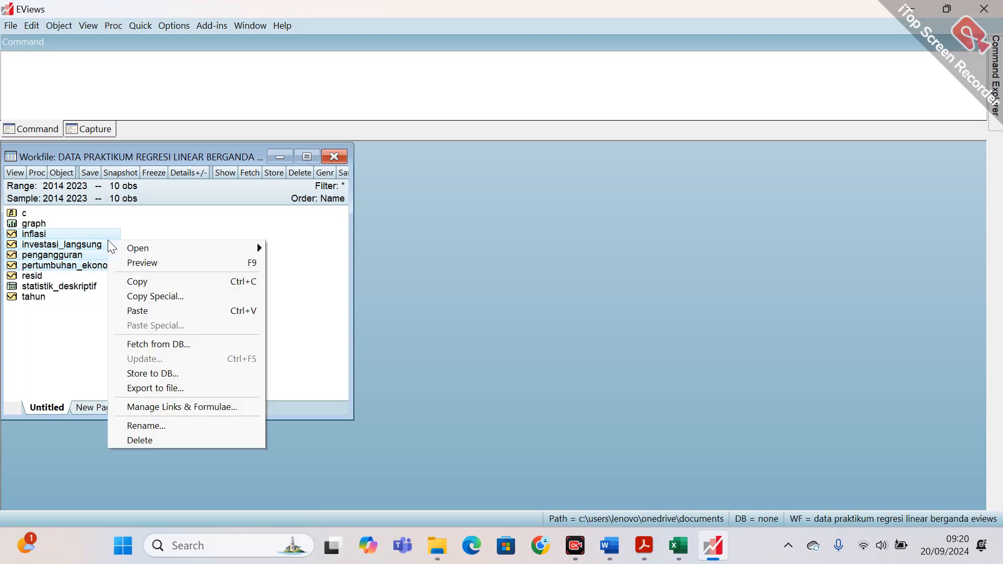
mouse_move(161, 250)
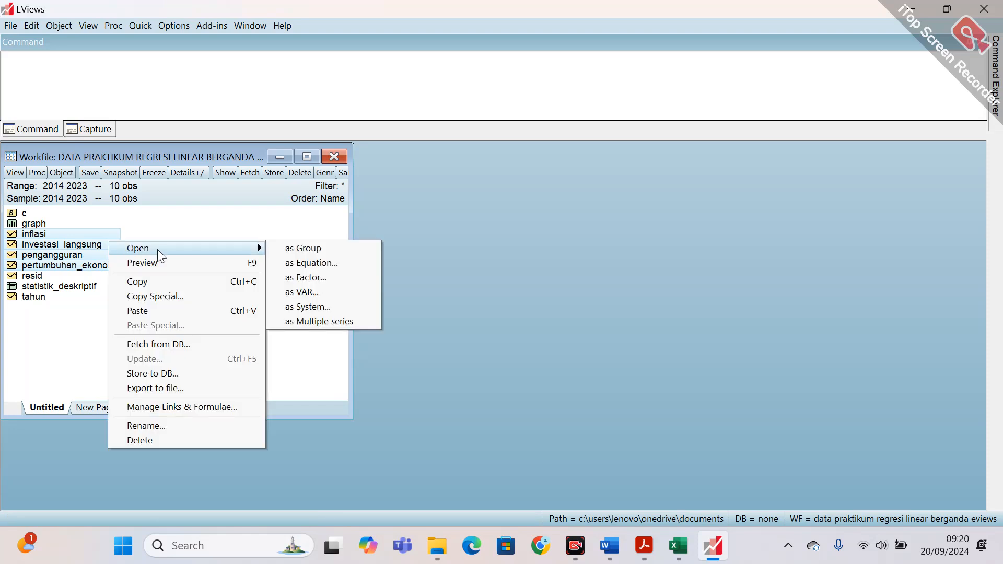
left_click(312, 262)
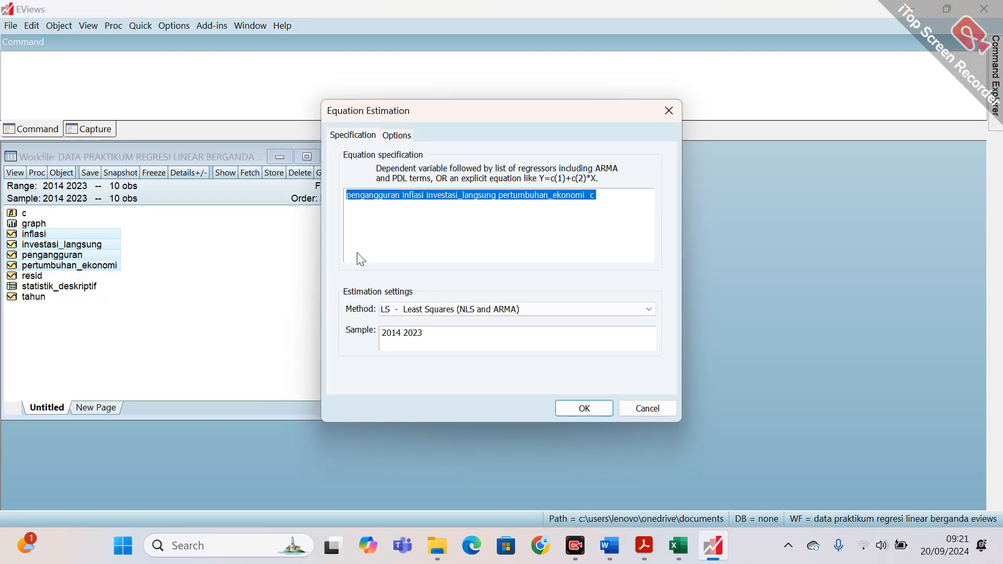
Move the constant c directly after pengangguran in the equation specification, checking the variable key in the Excel sheet.
left_click(605, 203)
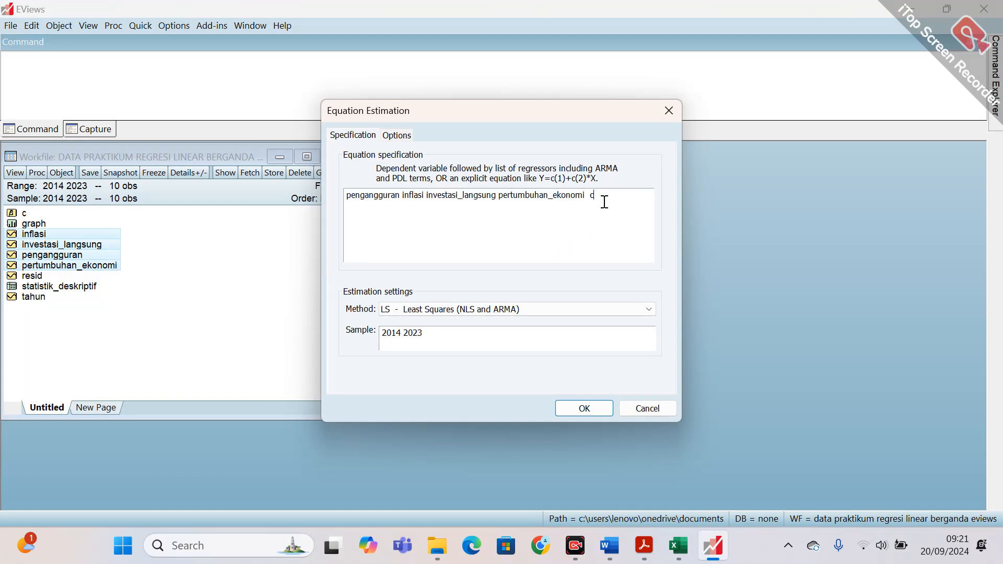
key("BackSpace")
key("BackSpace")
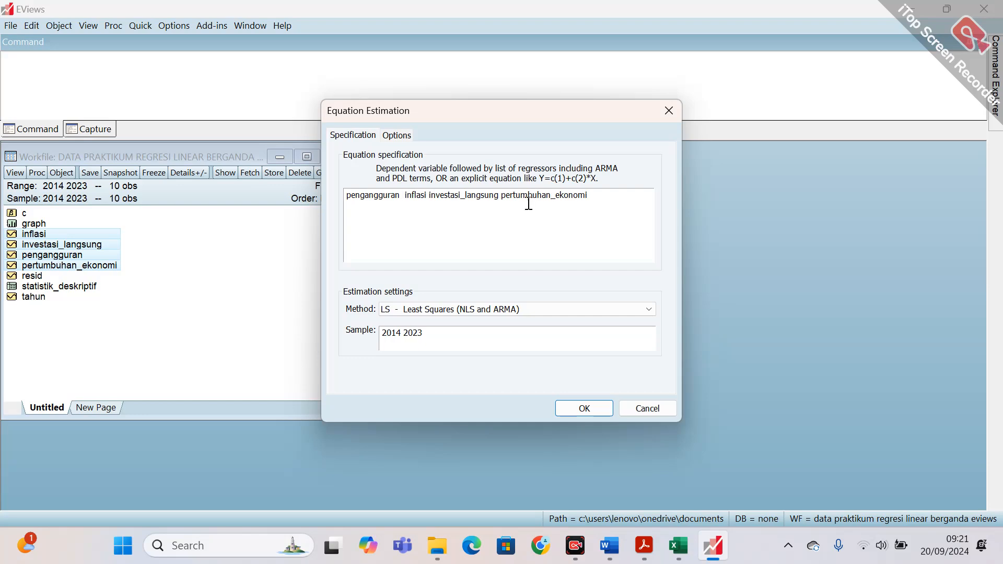
left_click(682, 546)
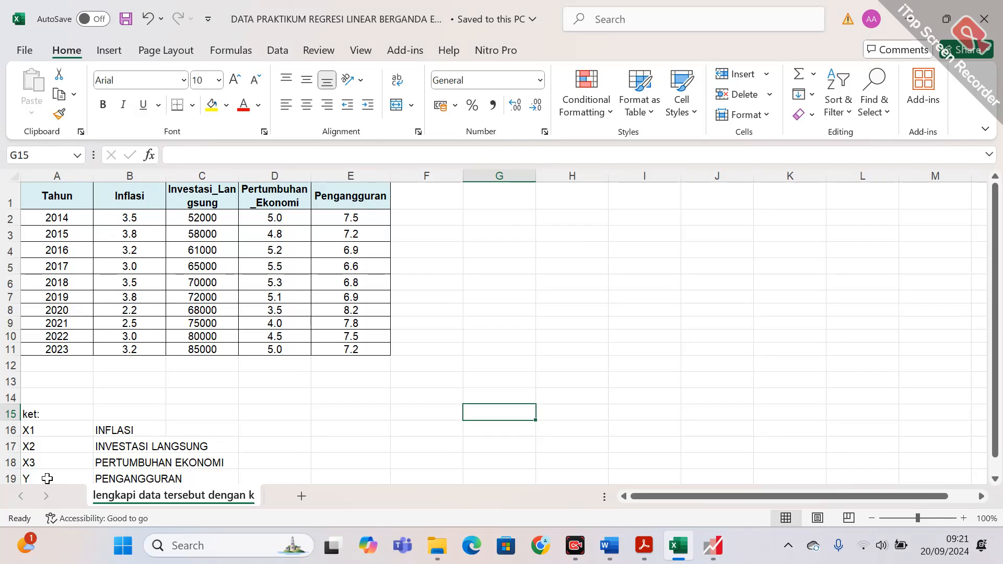
left_click(702, 546)
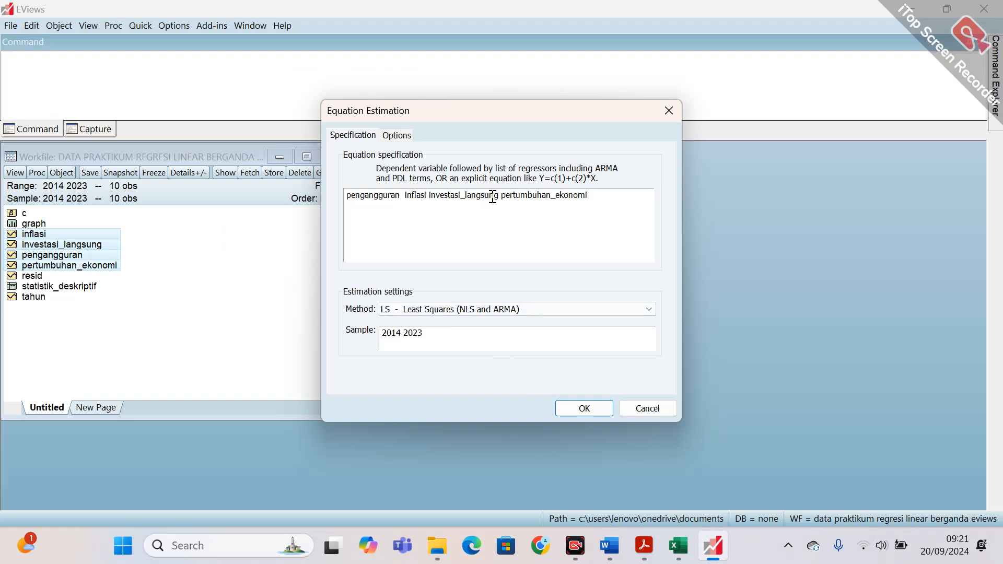
left_click(682, 550)
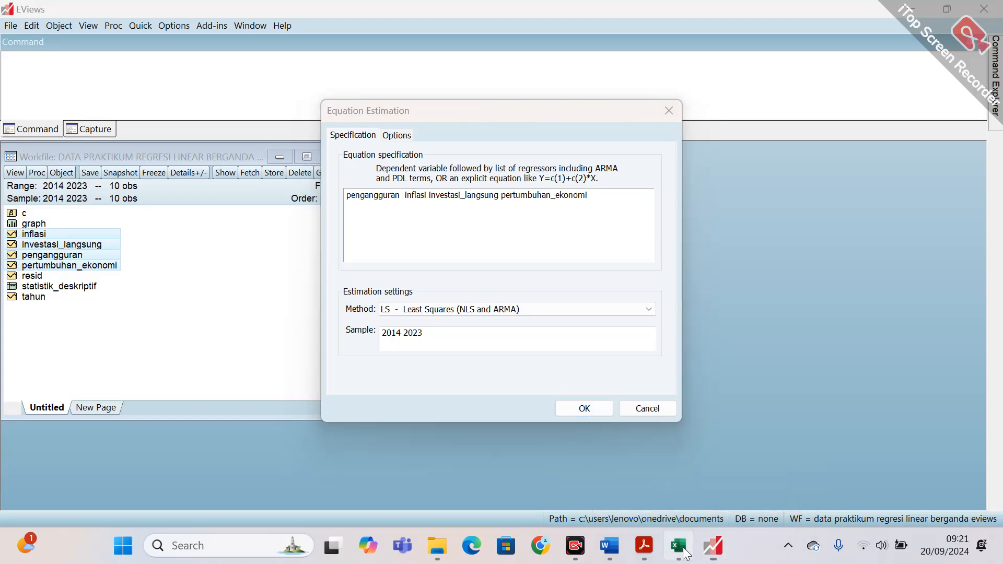
left_click(684, 549)
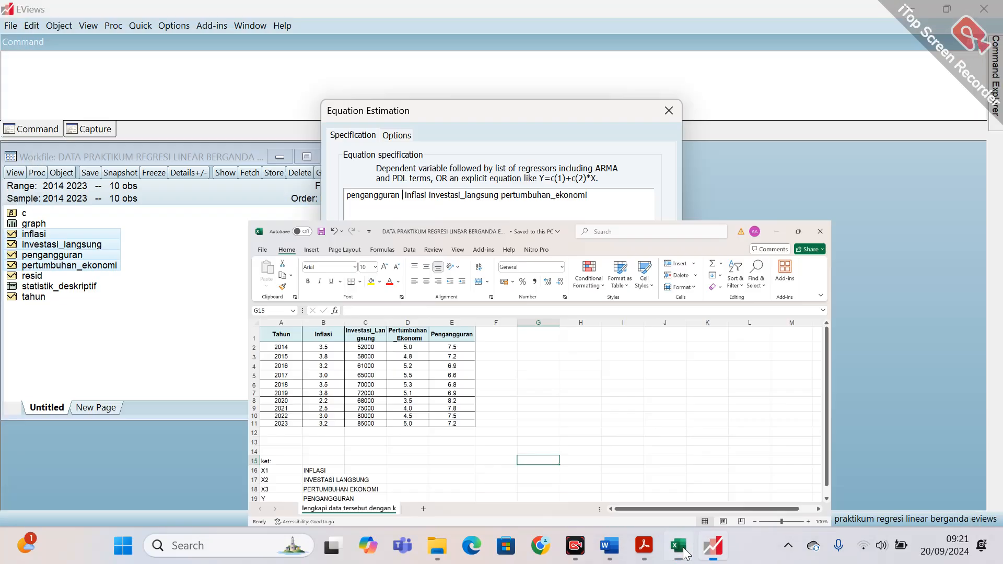
type("c")
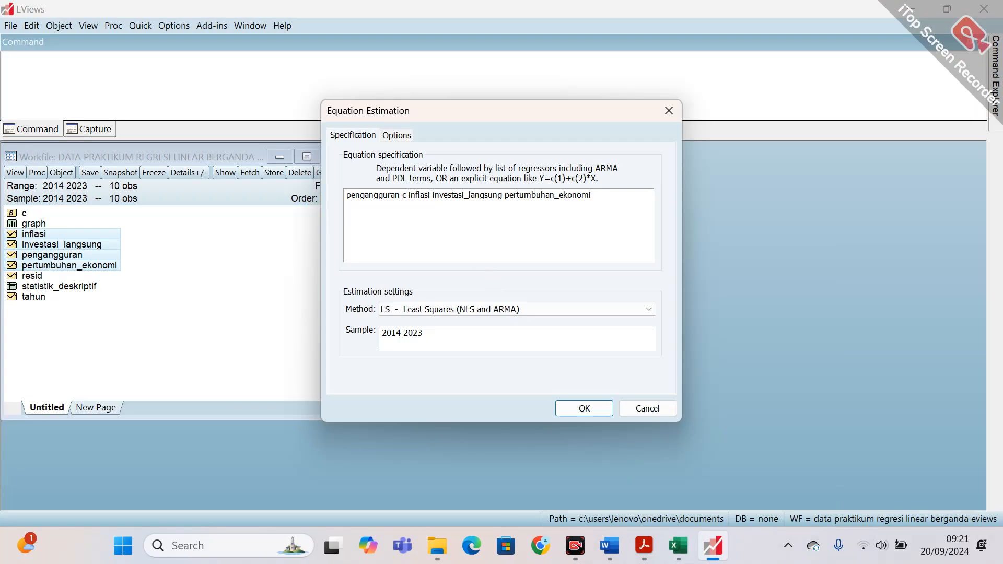
key("Left")
Estimate the equation by Least Squares for the sample 2014 2023, widen its output window and place it beside the workfile.
left_click(584, 409)
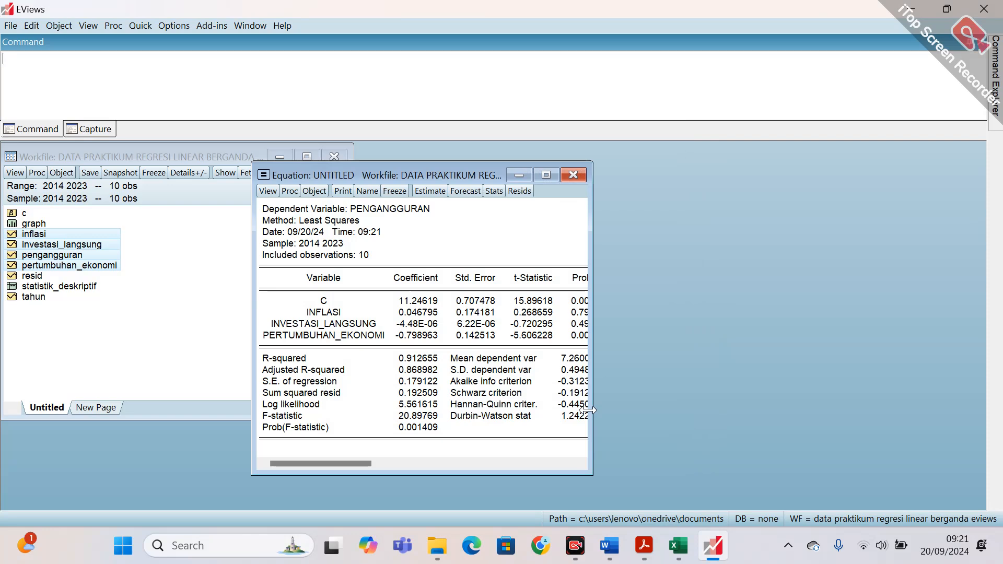
left_click_drag(593, 307, 631, 310)
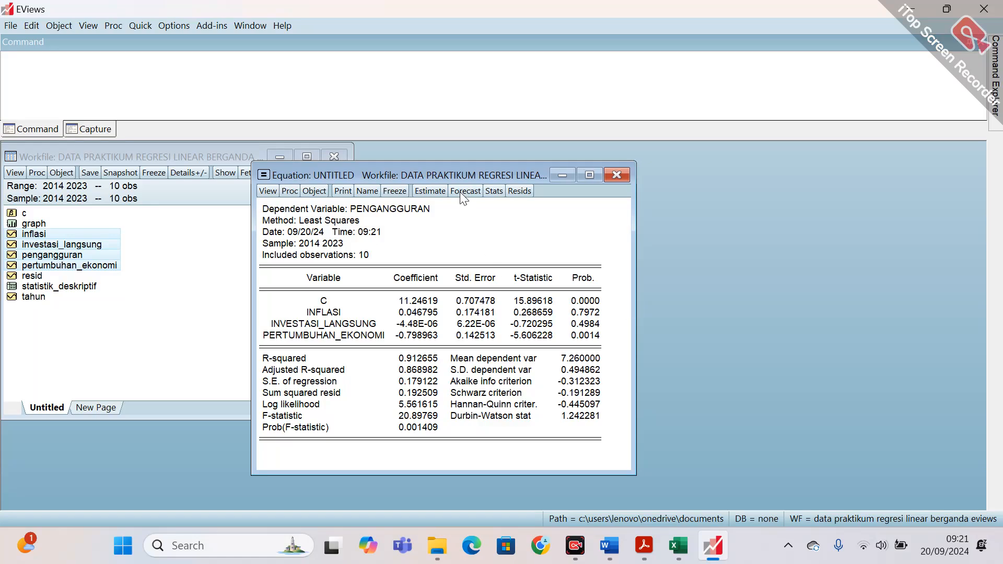
left_click_drag(451, 177, 557, 159)
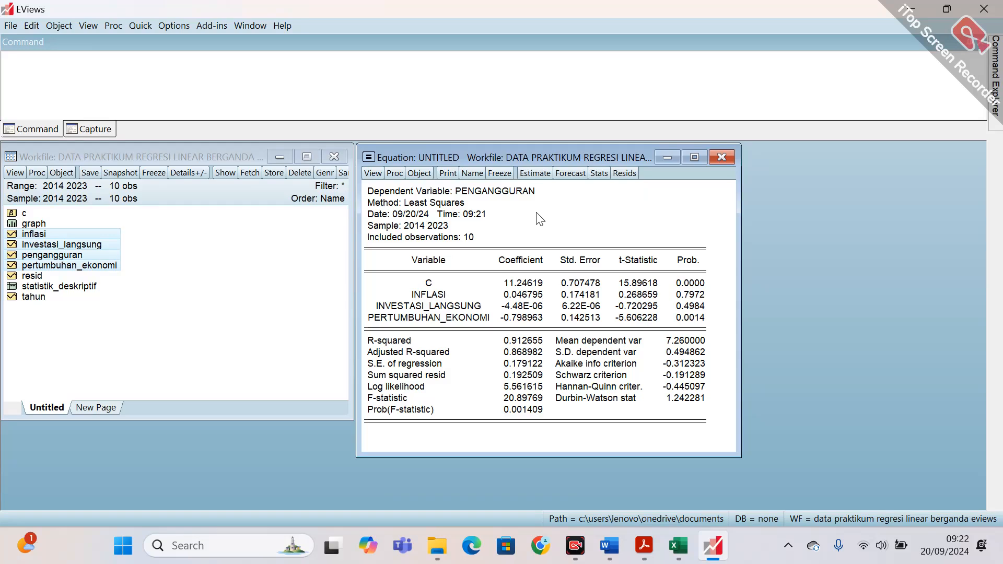
Run the Histogram - Normality Test on the equation's residuals.
left_click(377, 174)
mouse_move(429, 314)
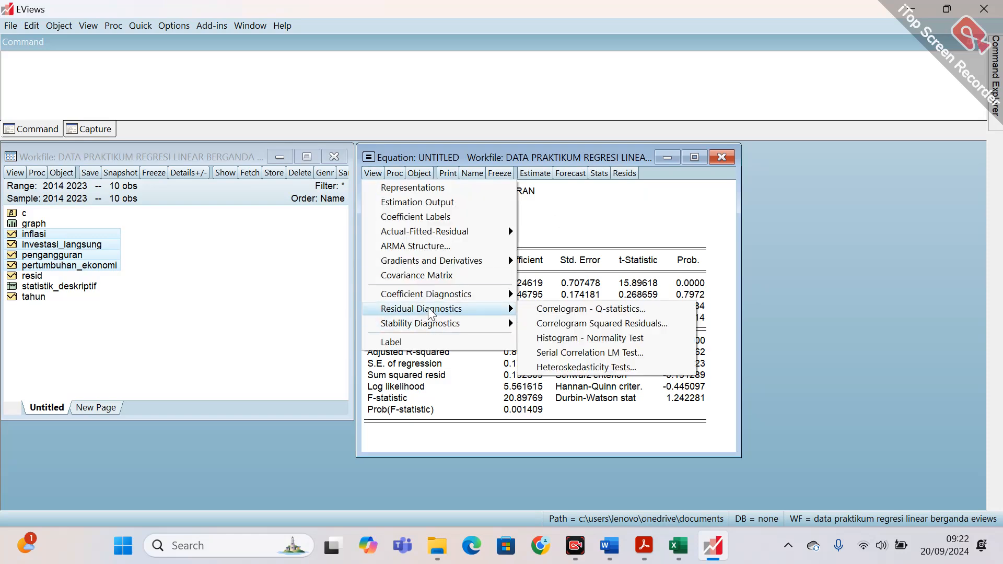
left_click(569, 340)
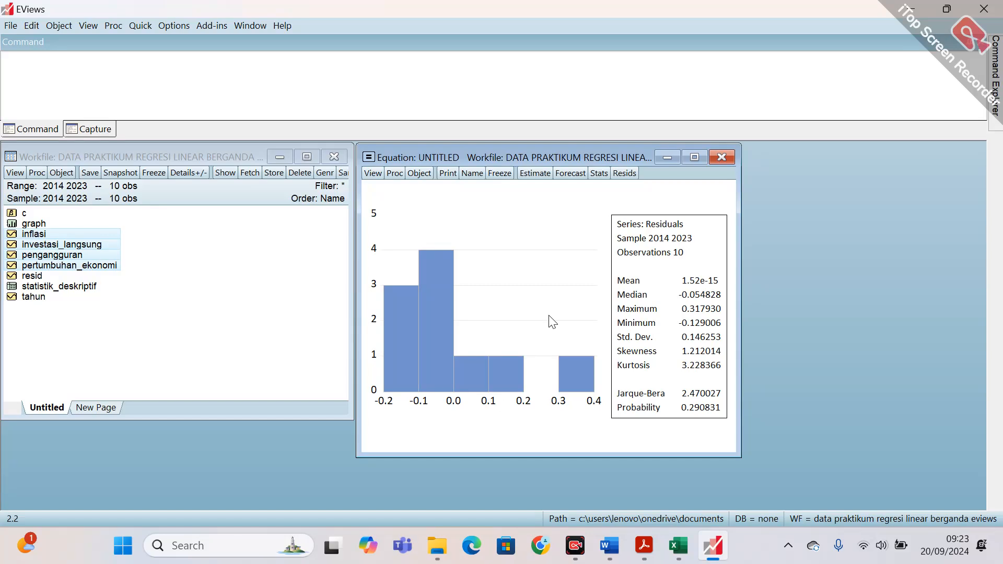
Freeze the residual normality histogram as a graph object named uji_normalitas, close it and select it in the workfile.
left_click(505, 175)
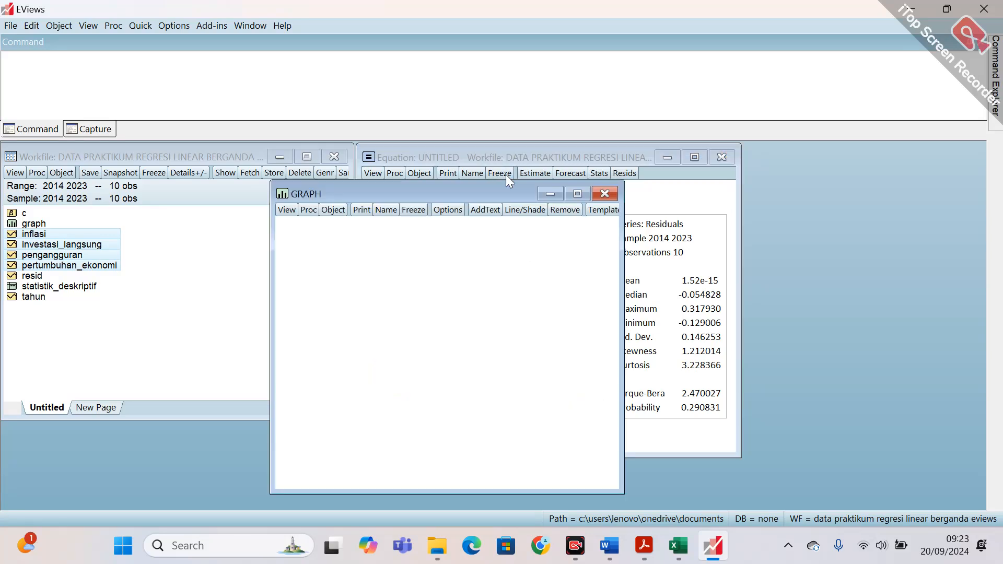
left_click(386, 210)
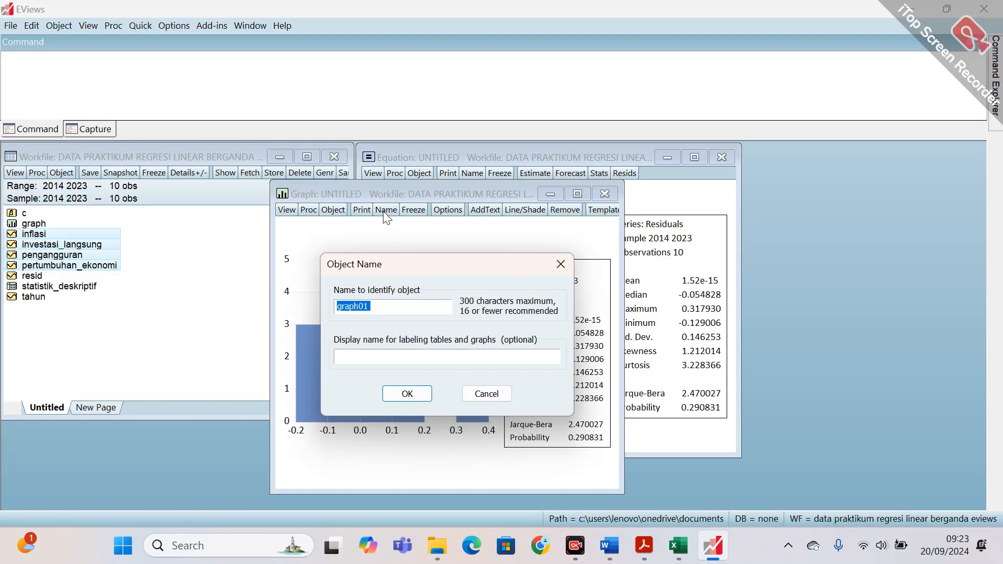
type("uji_normalitas")
left_click(408, 394)
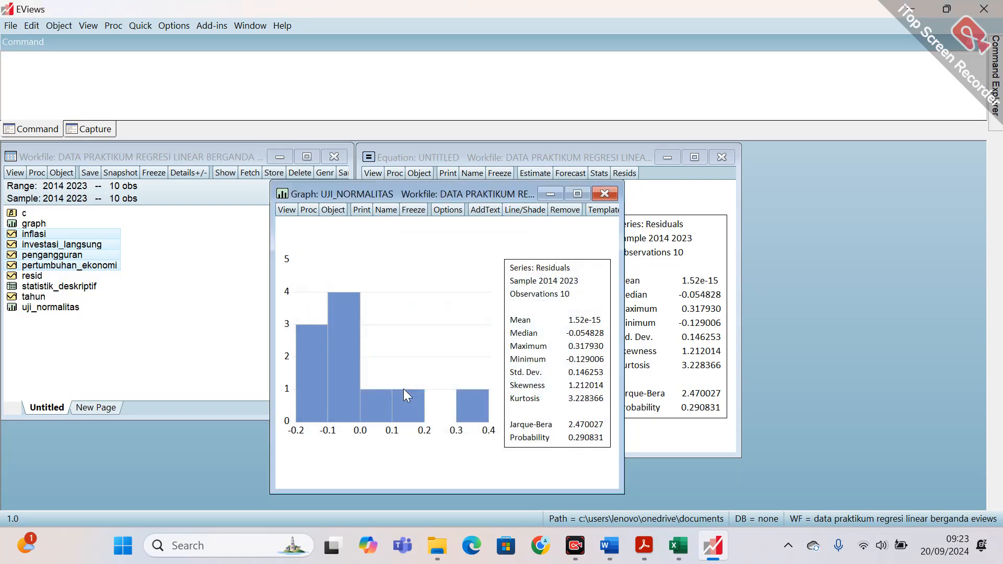
left_click(605, 195)
left_click(79, 308)
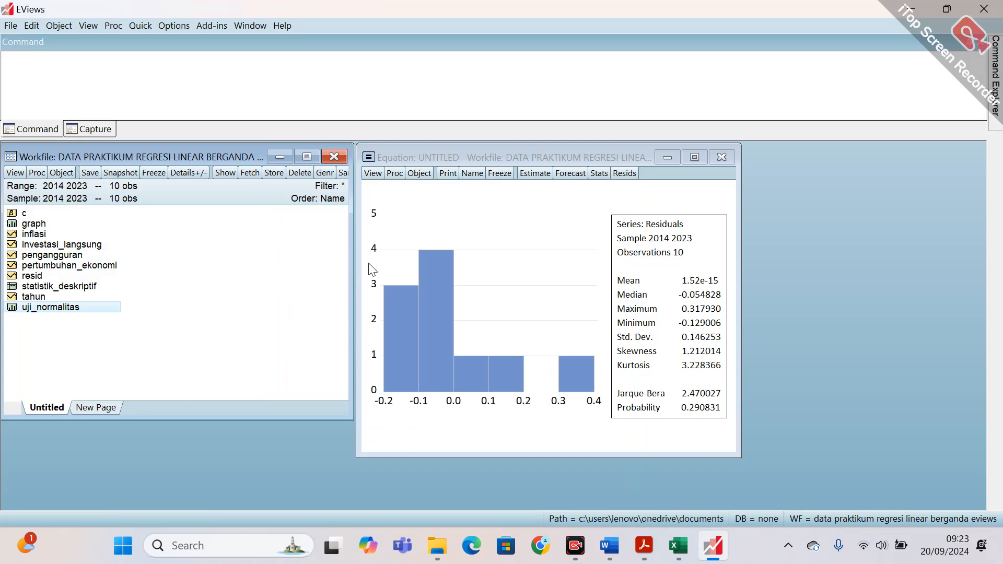
Try to run the White heteroskedasticity test with cross terms on the equation's residuals.
left_click(373, 175)
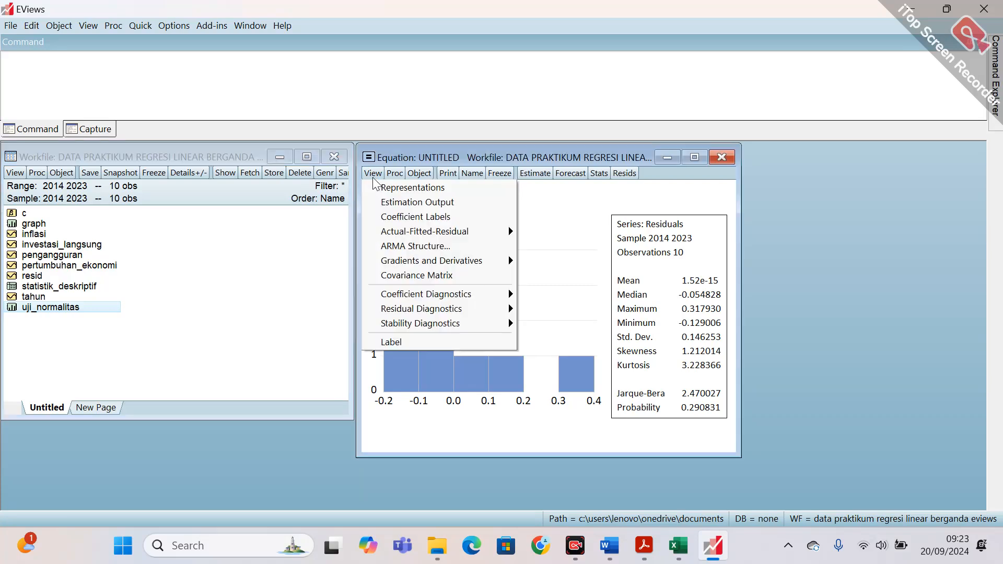
mouse_move(416, 310)
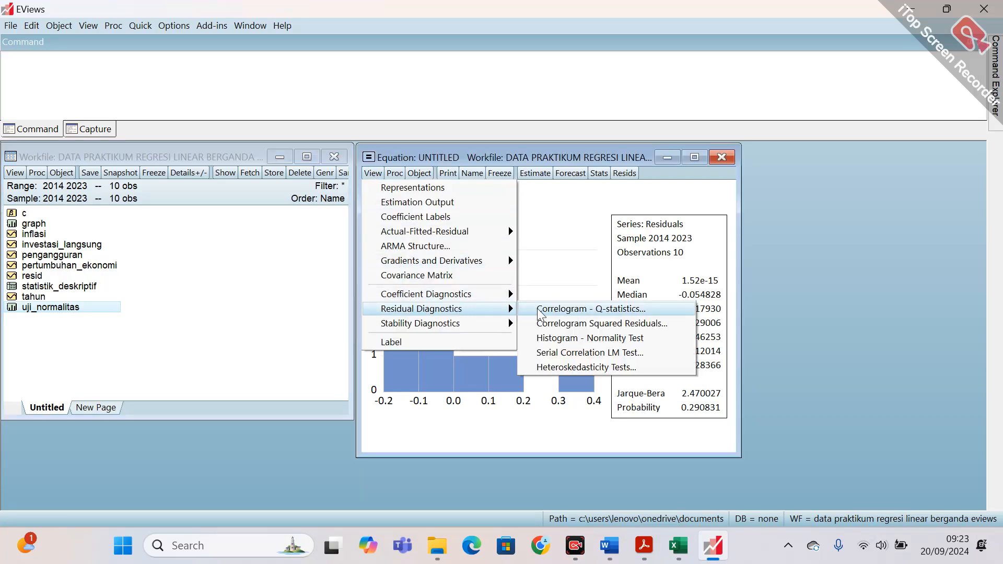
left_click(597, 369)
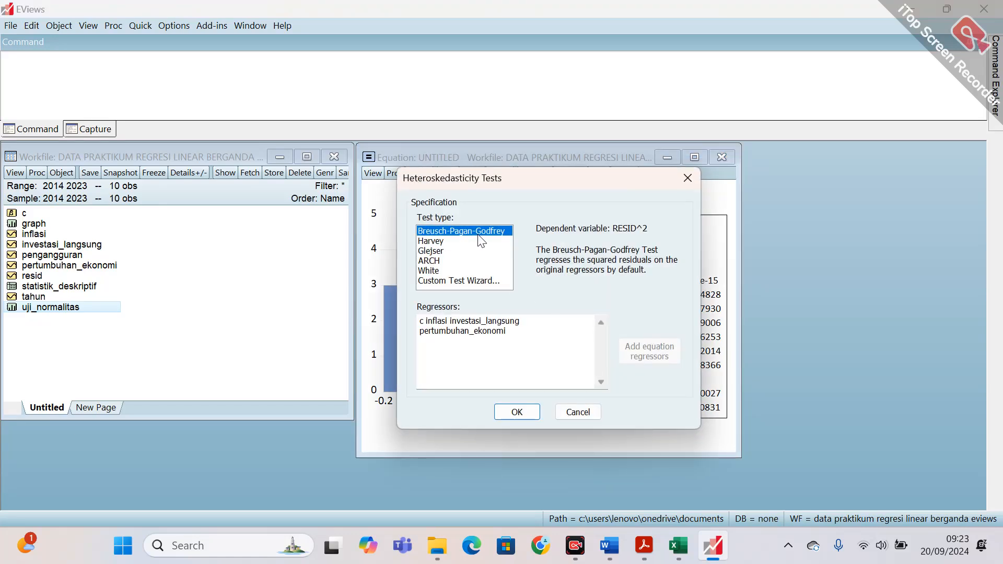
left_click(447, 241)
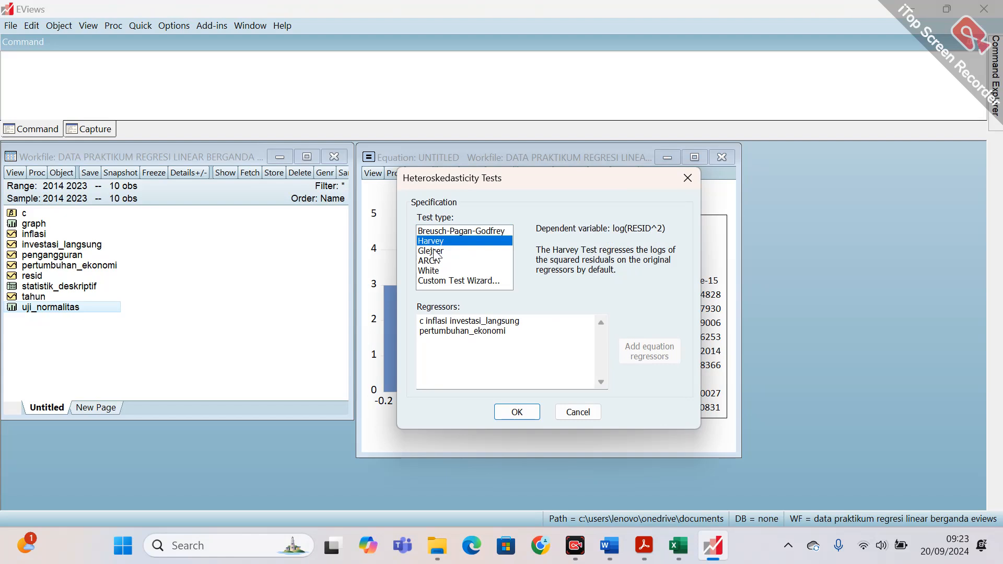
left_click(434, 252)
left_click(436, 260)
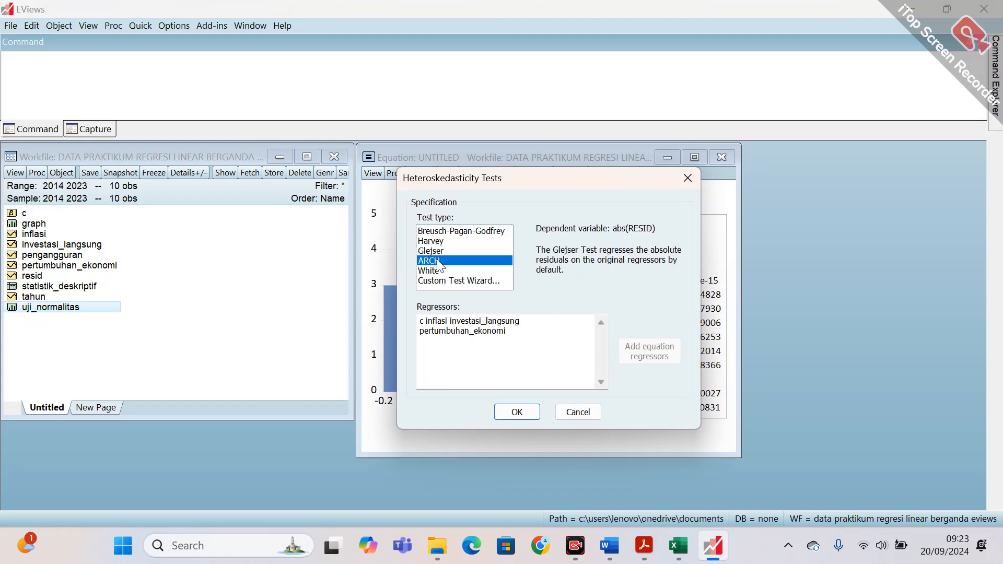
left_click(438, 271)
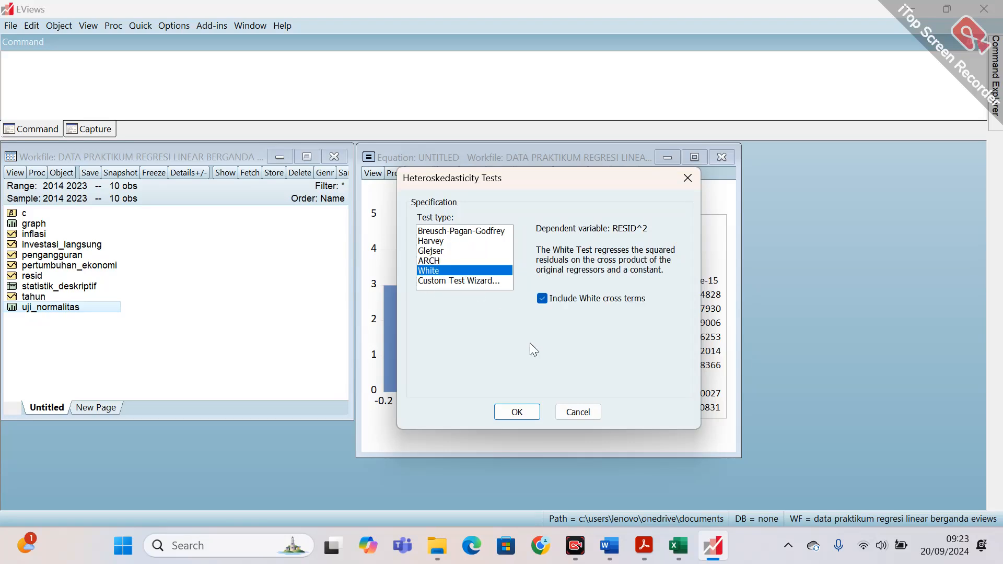
left_click(528, 418)
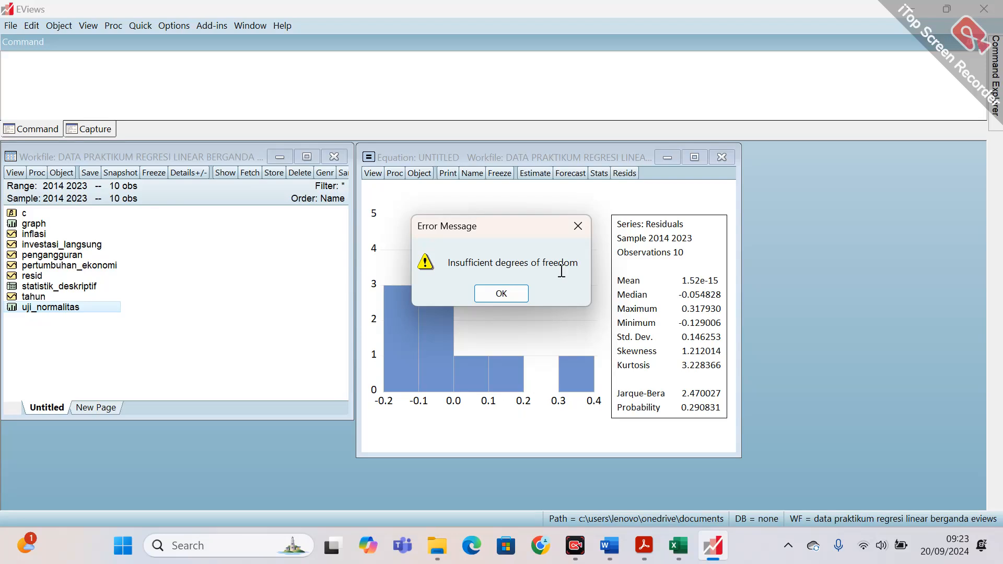
left_click(576, 235)
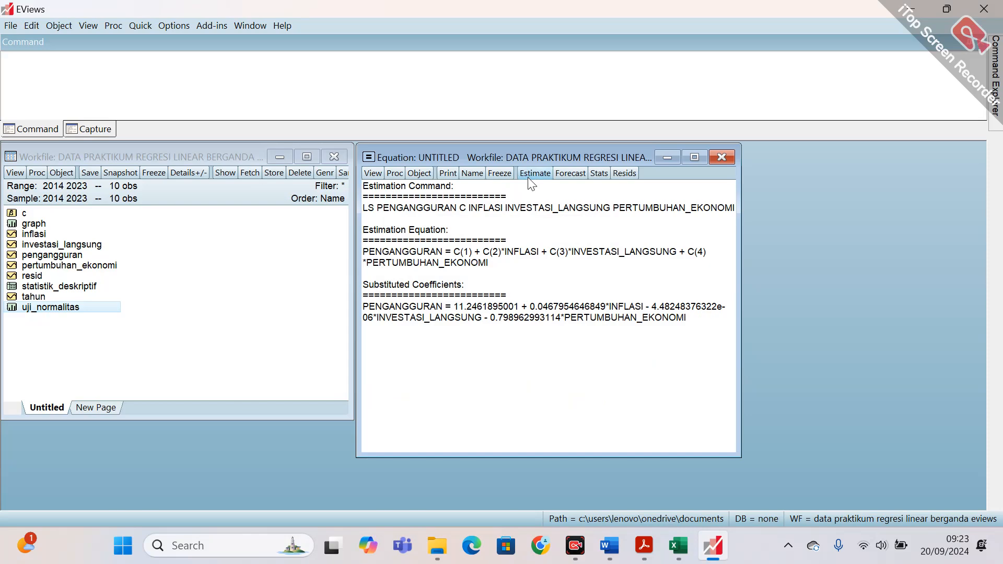
Return the equation to its estimation output and run the Glejser heteroskedasticity test with the original regressors.
left_click(375, 174)
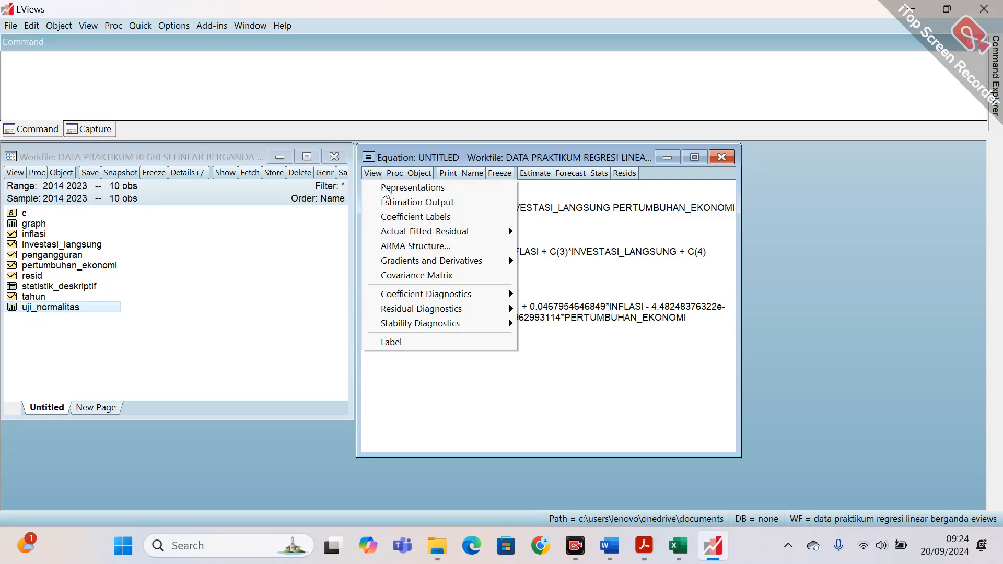
left_click(406, 203)
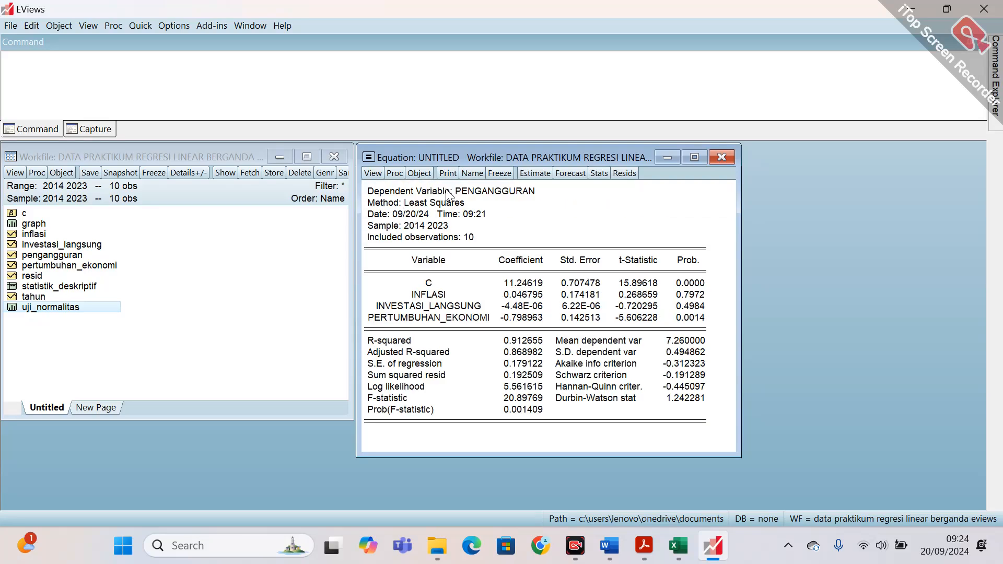
left_click(373, 173)
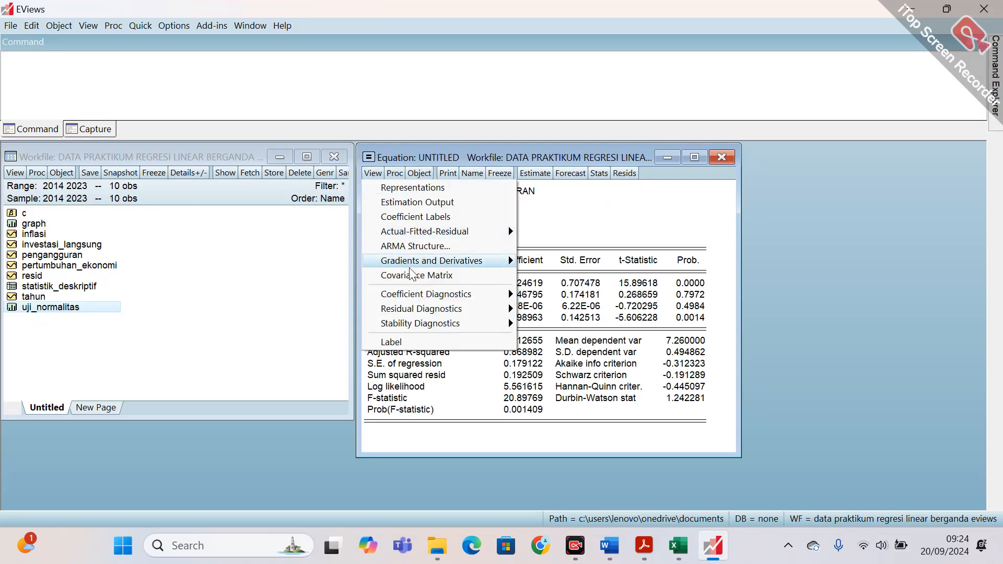
mouse_move(429, 313)
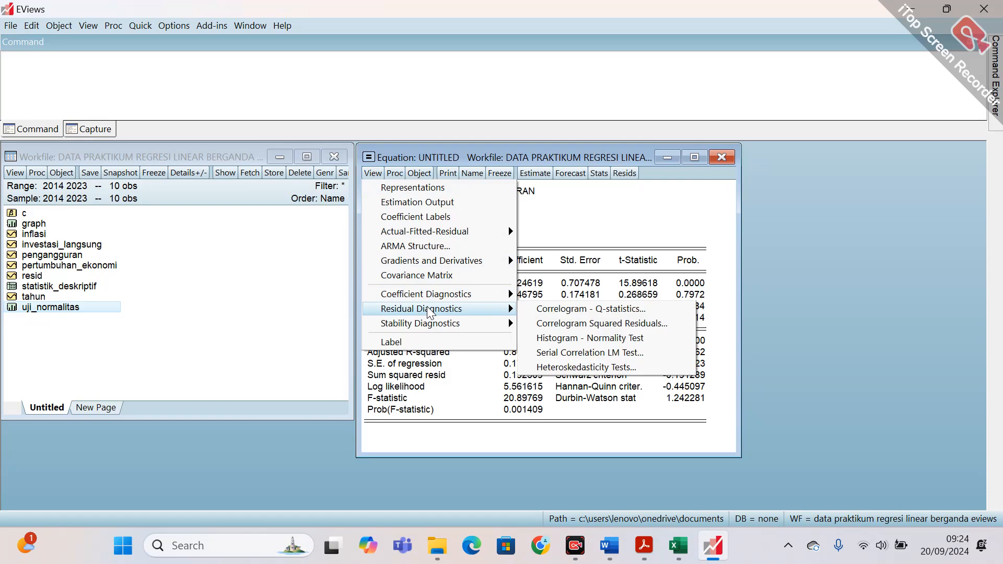
left_click(583, 366)
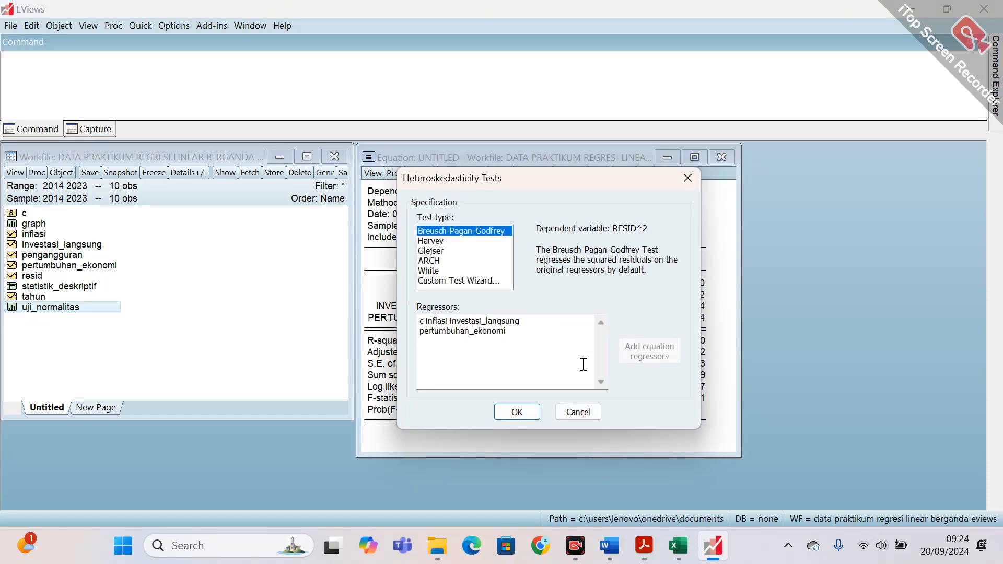
left_click(446, 252)
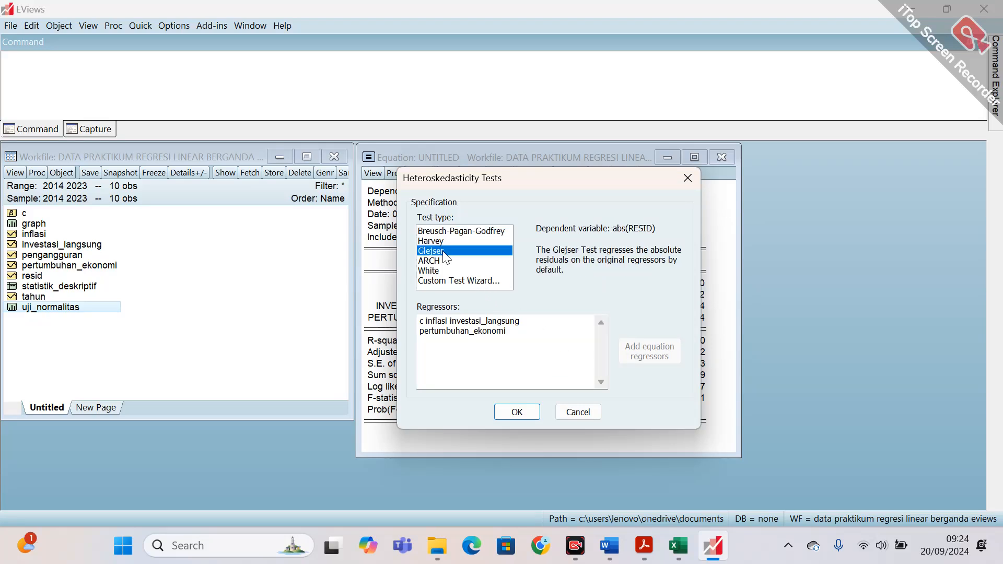
left_click(518, 413)
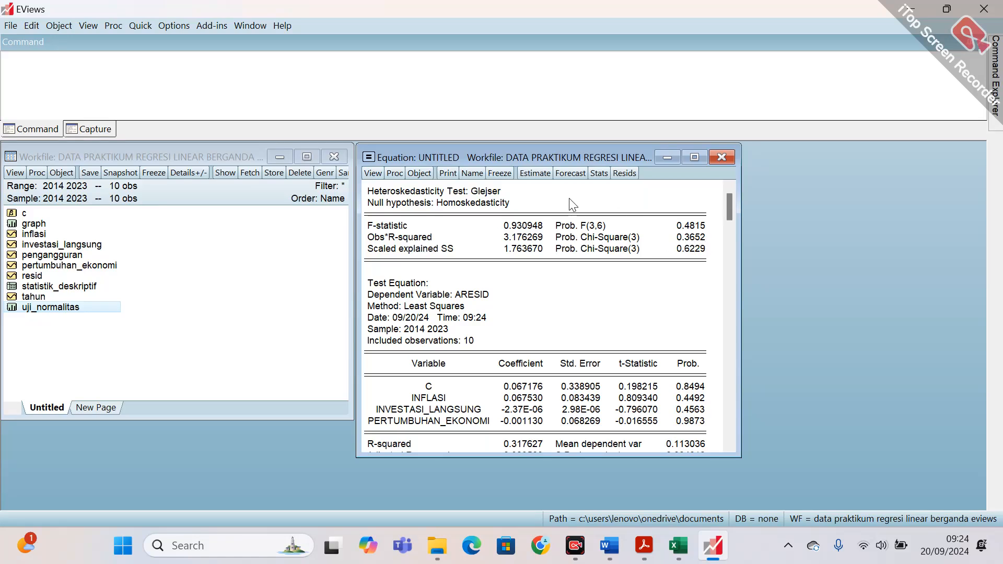
Freeze the Glejser test output as a table named uji_heterokedastisitas and close the table.
left_click(505, 180)
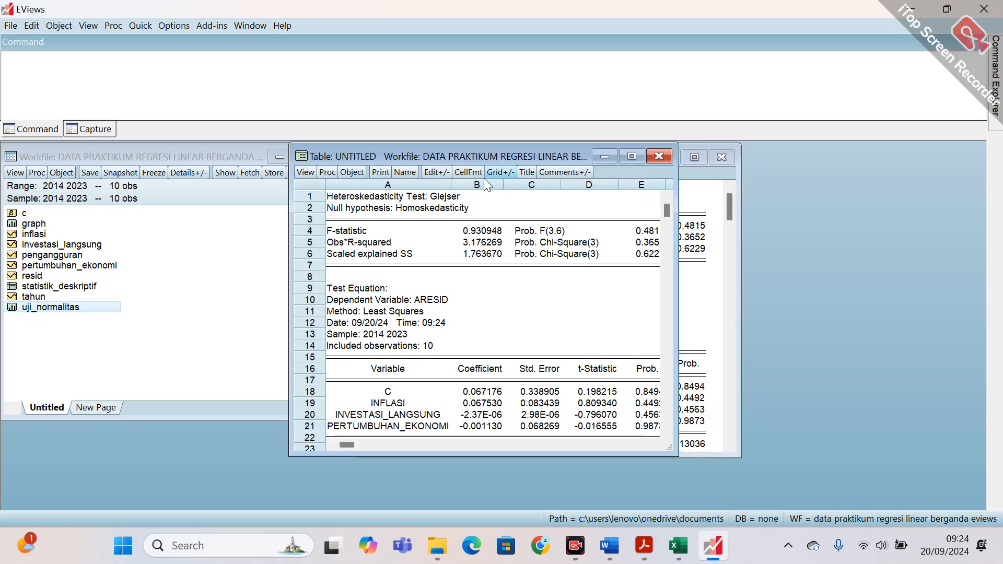
left_click(404, 173)
type("uj")
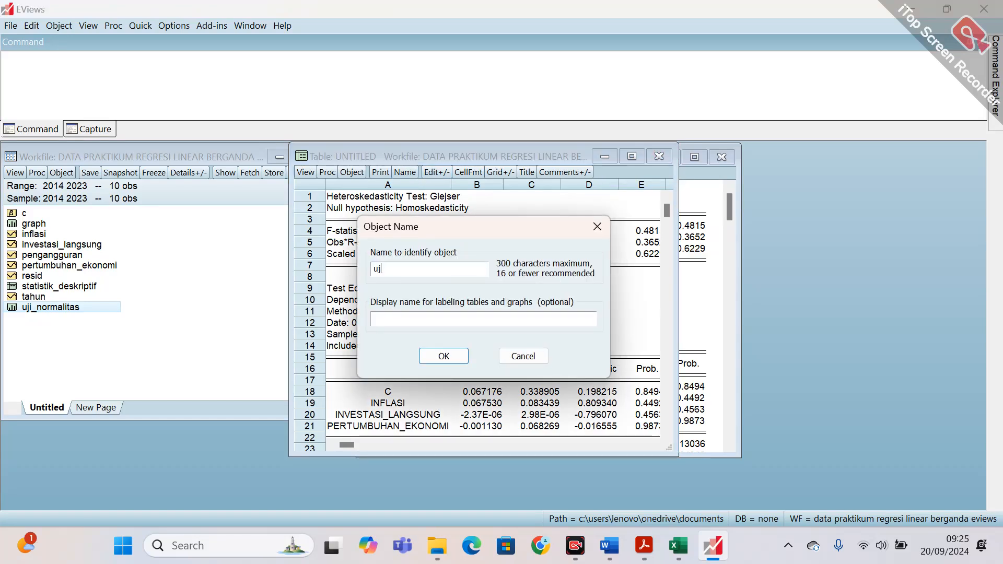
type("i_heterokedastisitas")
left_click(443, 357)
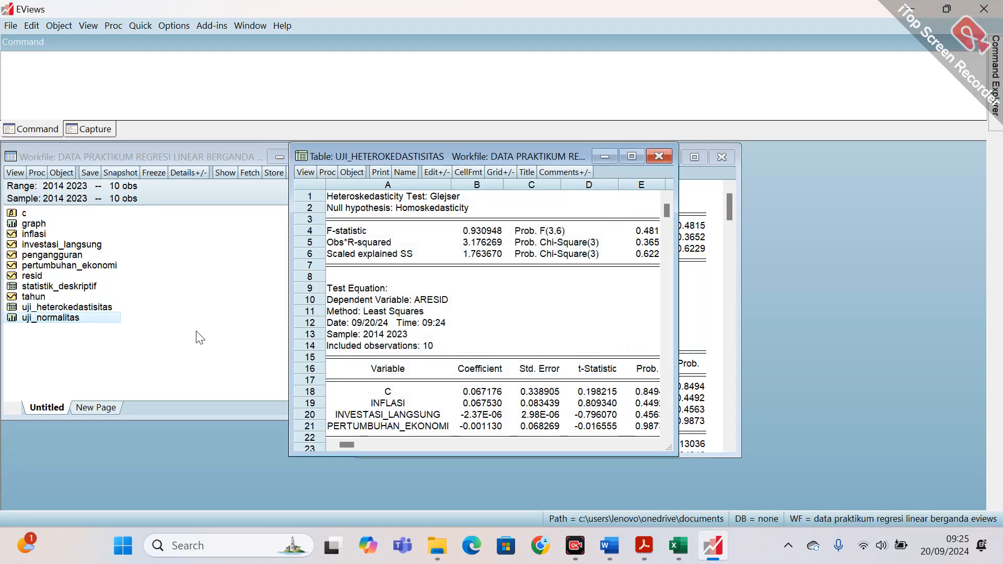
left_click(657, 157)
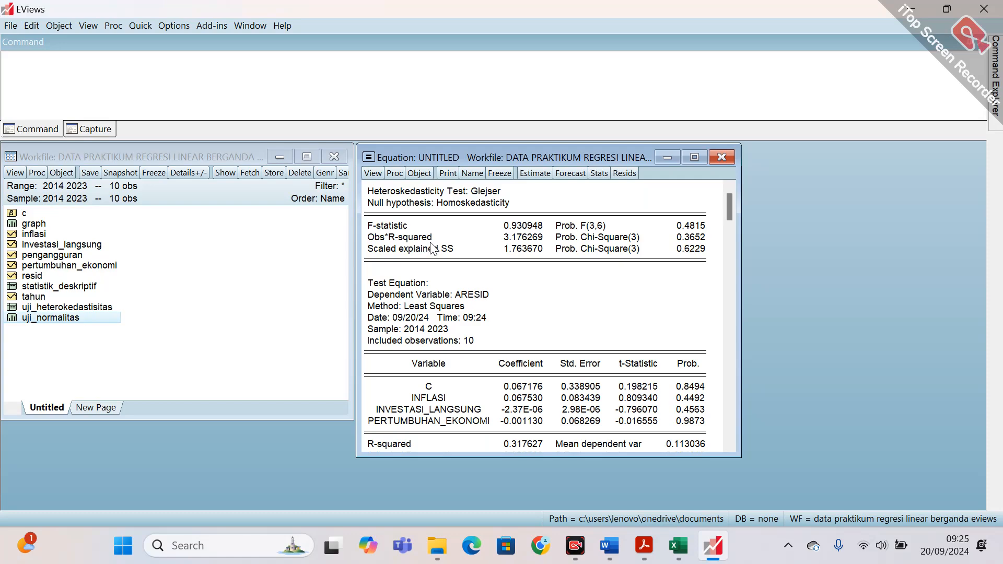
Run the Serial Correlation LM Test on the equation's residuals with 2 lags.
left_click(373, 174)
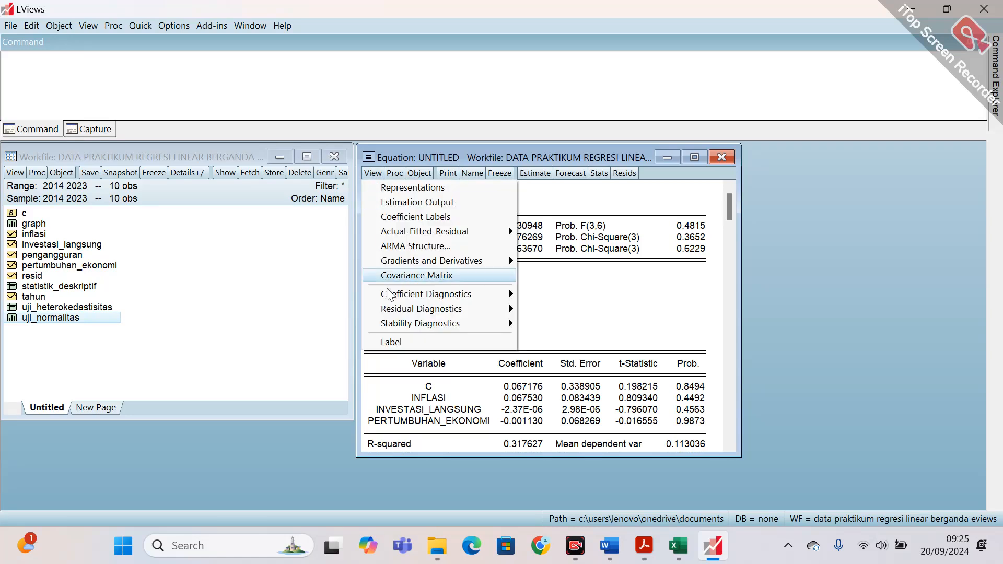
mouse_move(393, 311)
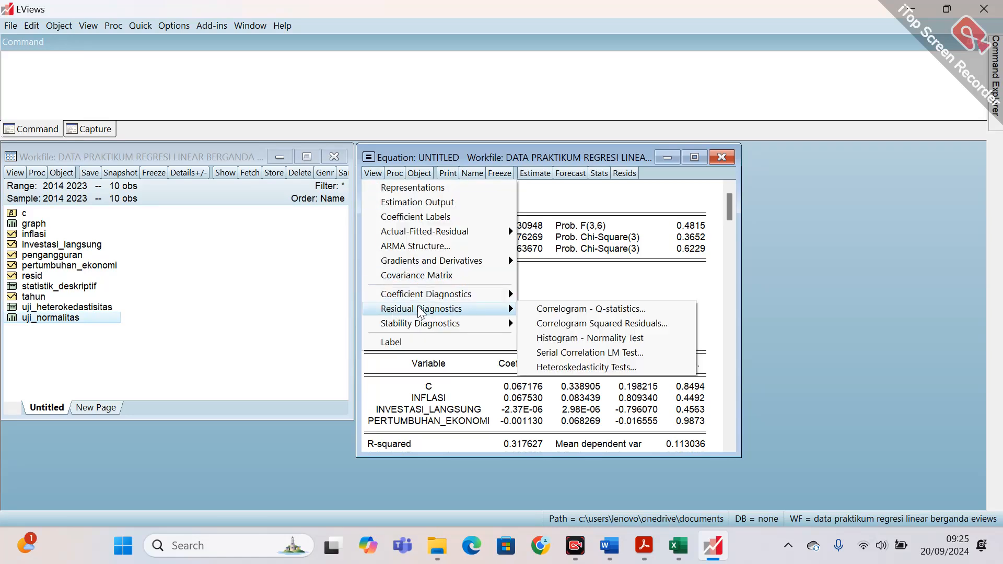
left_click(615, 358)
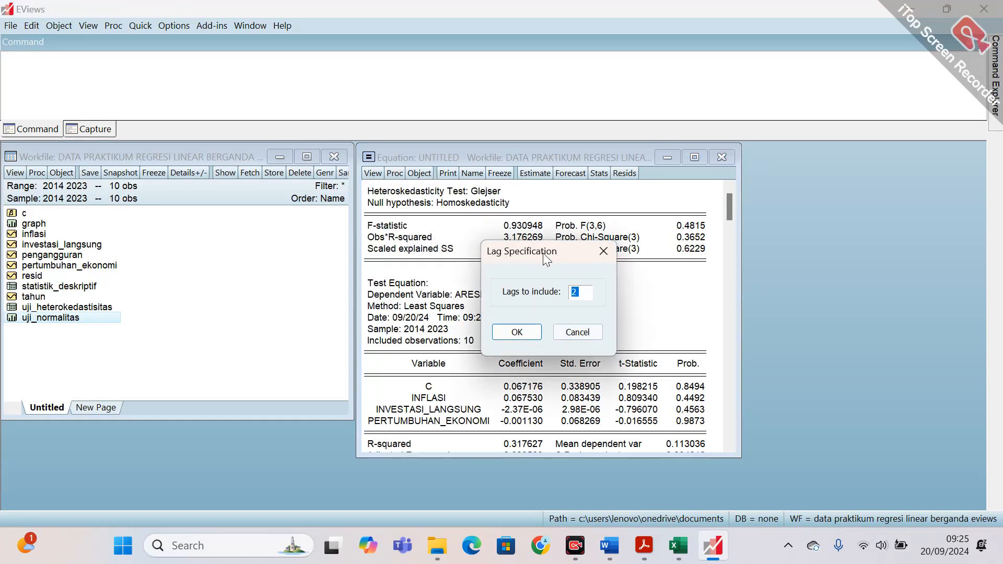
left_click(526, 337)
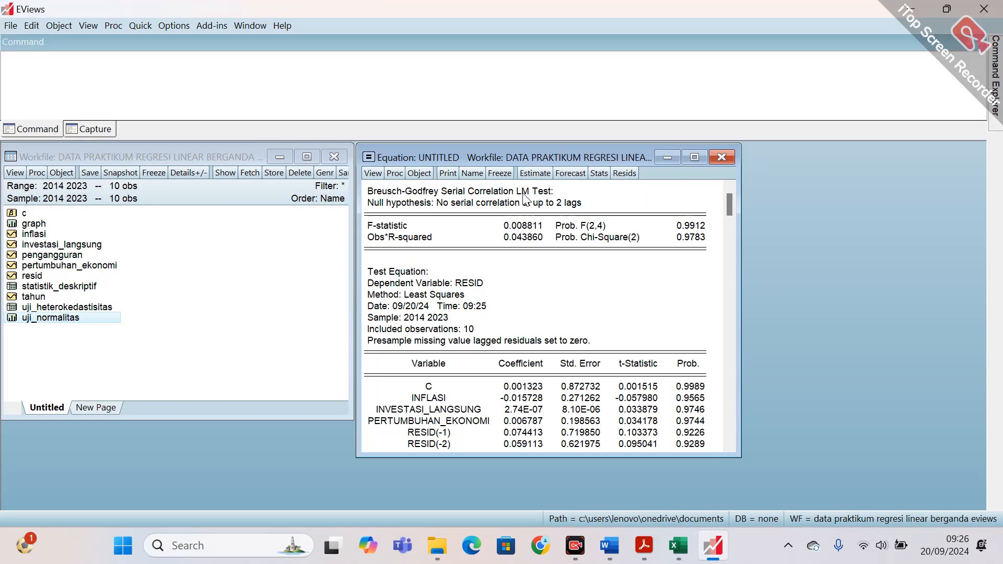
Freeze the serial correlation test output as a table named uji_autokorelasi, then check it from the workfile and close it.
left_click(500, 173)
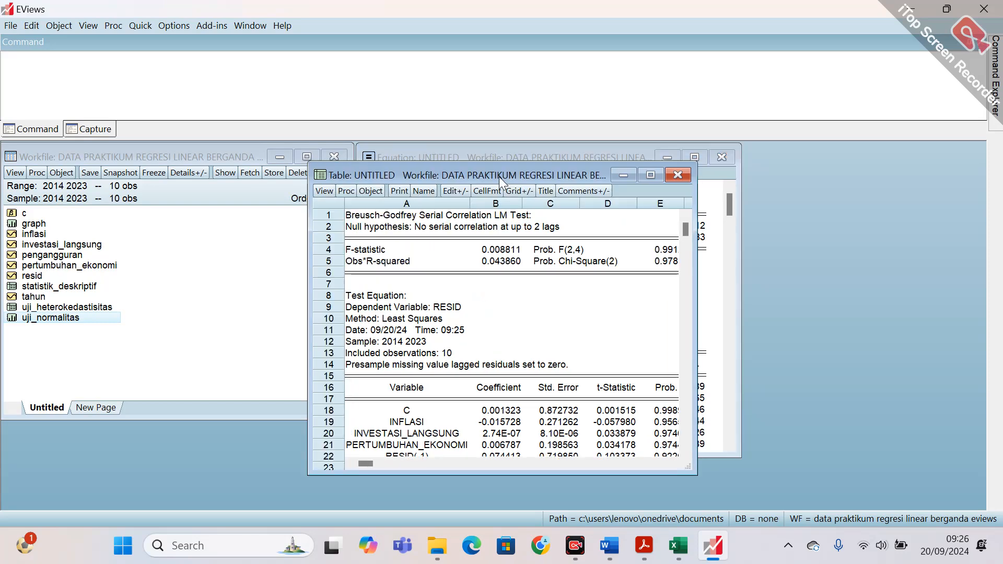
left_click(432, 191)
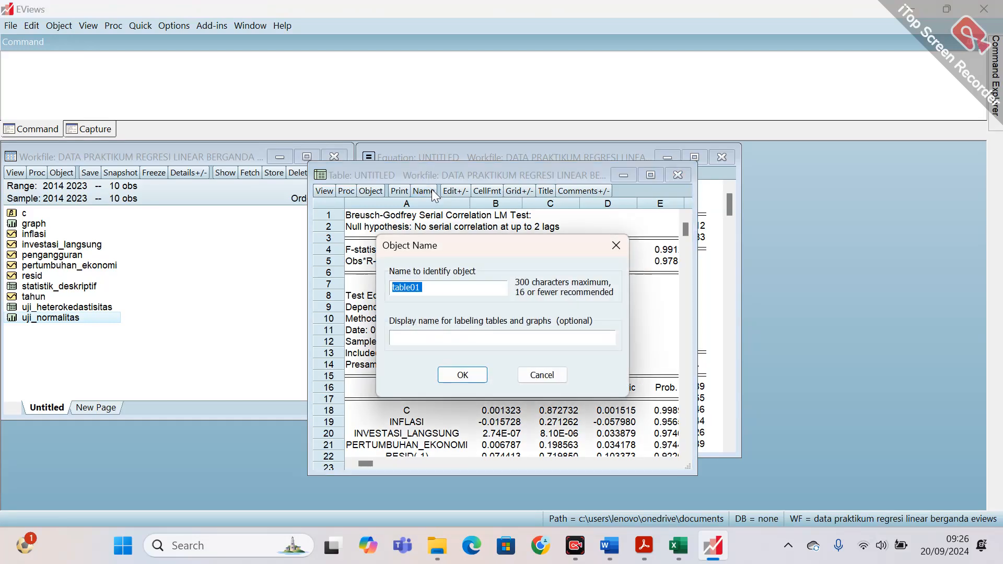
type("uji_autokorelasi")
left_click(449, 376)
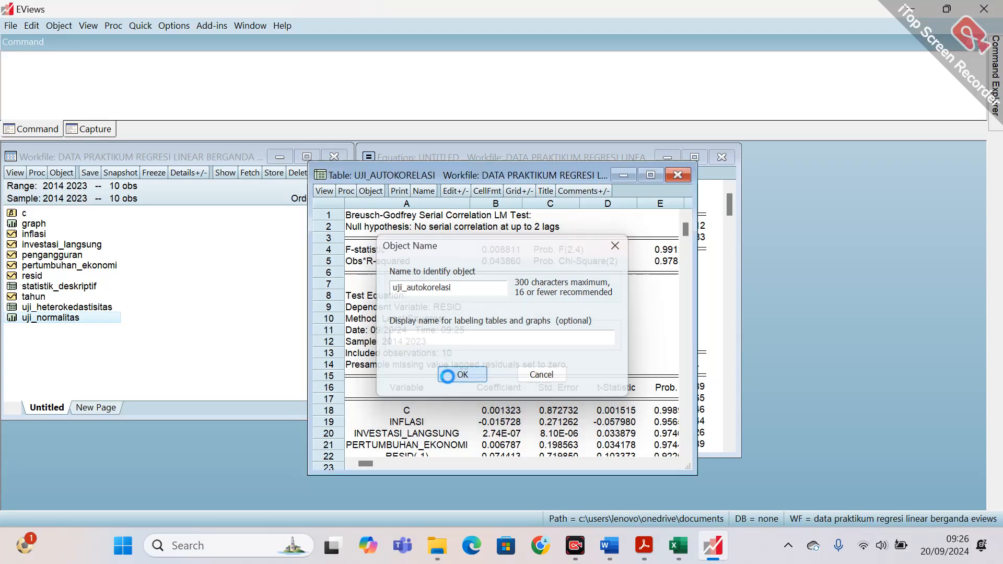
left_click(73, 307)
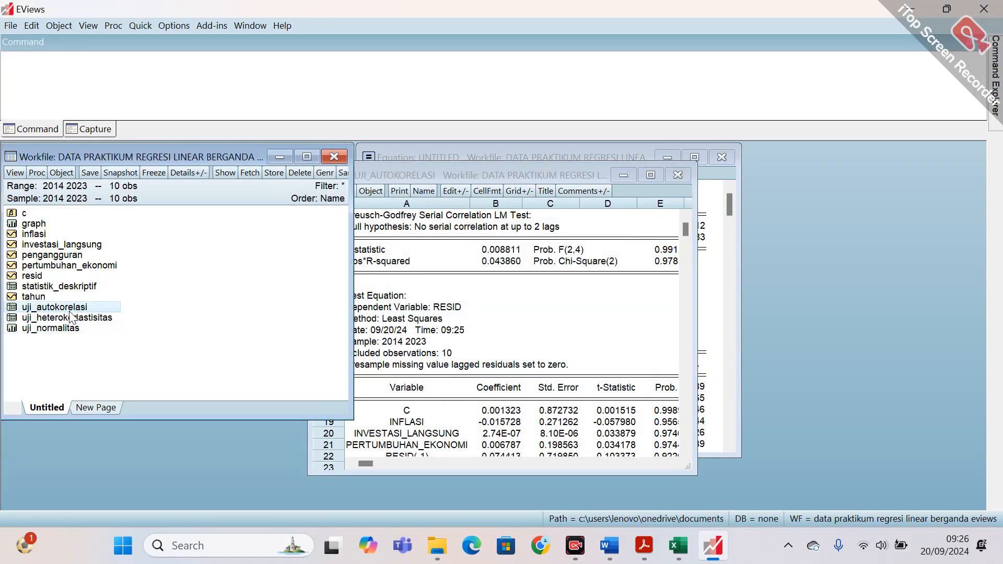
left_click(557, 167)
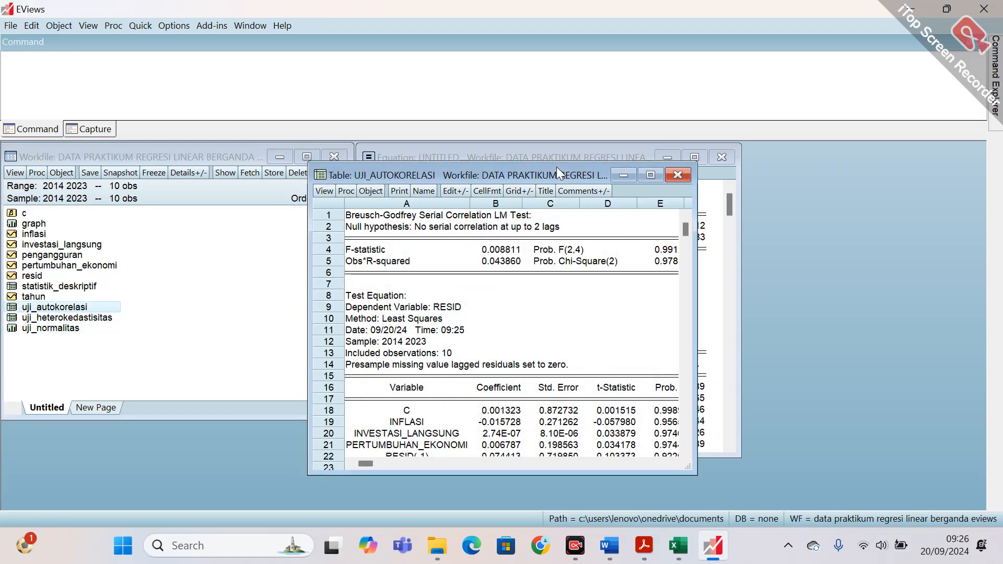
left_click(678, 176)
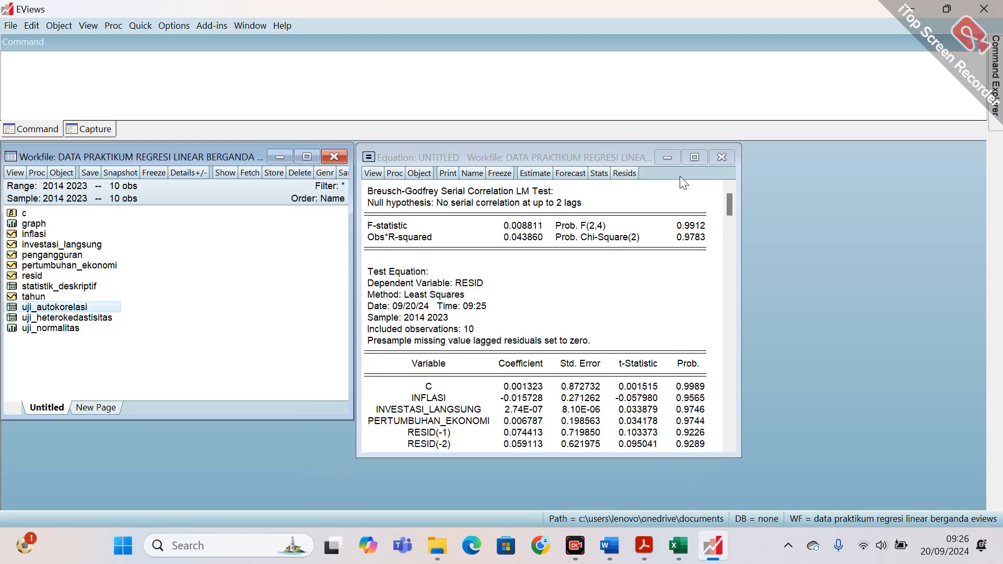
double_click(56, 306)
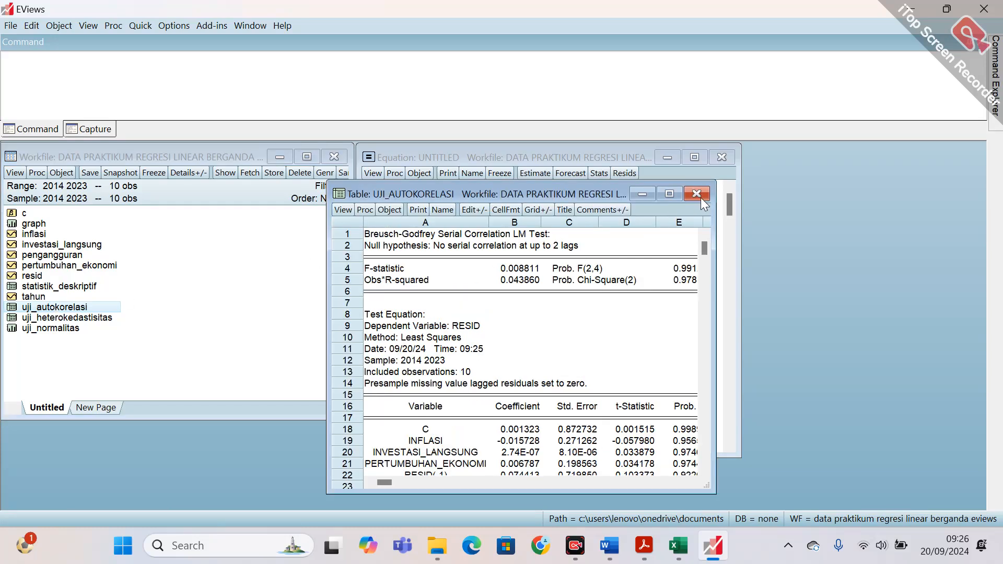
left_click(698, 194)
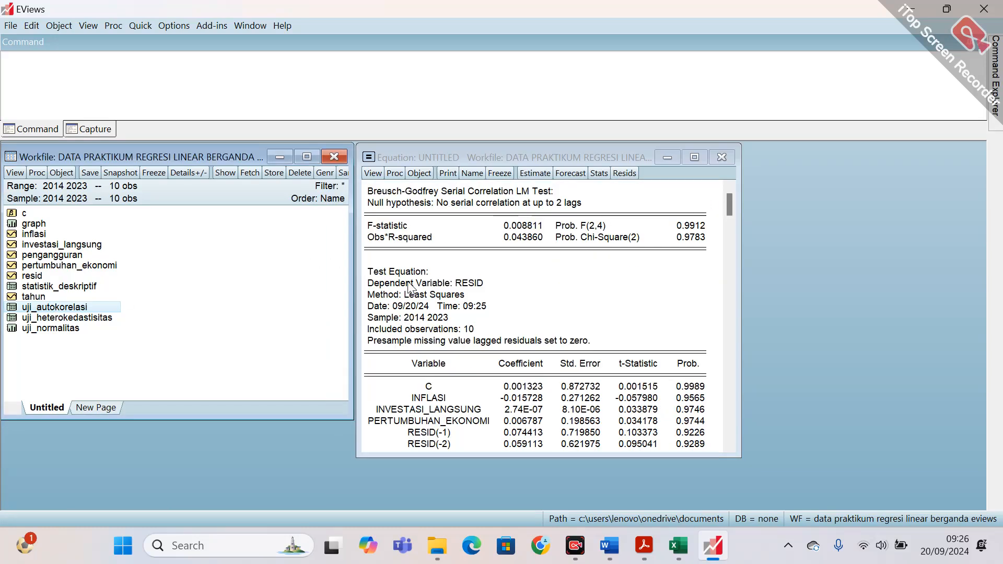
Compute the Variance Inflation Factors for the equation's coefficients as the multicollinearity test.
left_click_drag(732, 203, 731, 214)
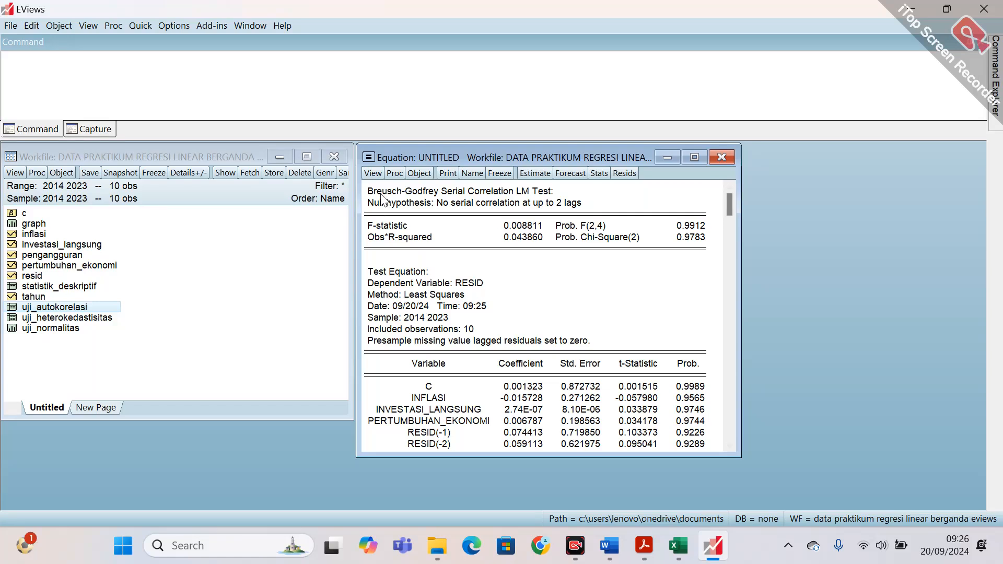
left_click(373, 176)
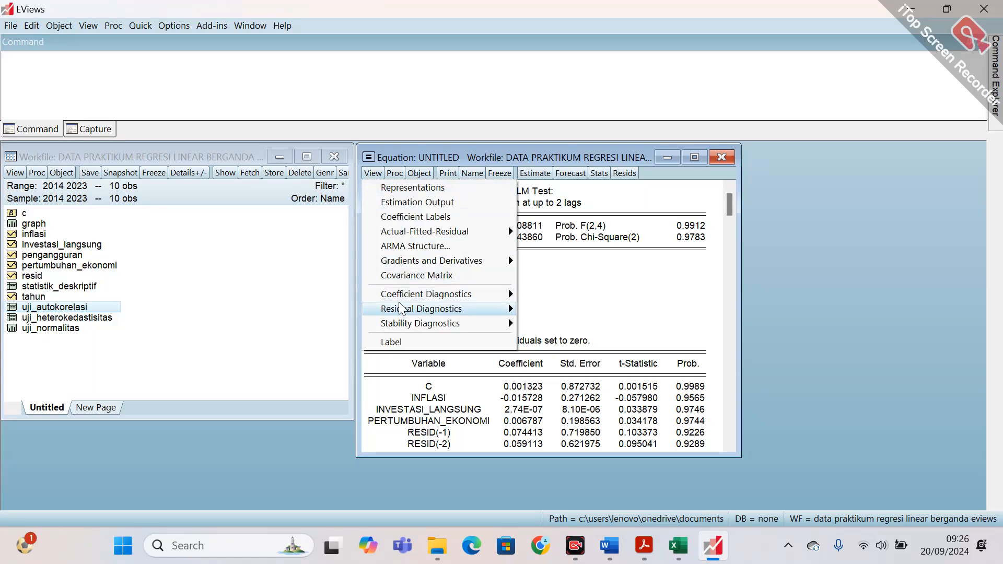
mouse_move(438, 296)
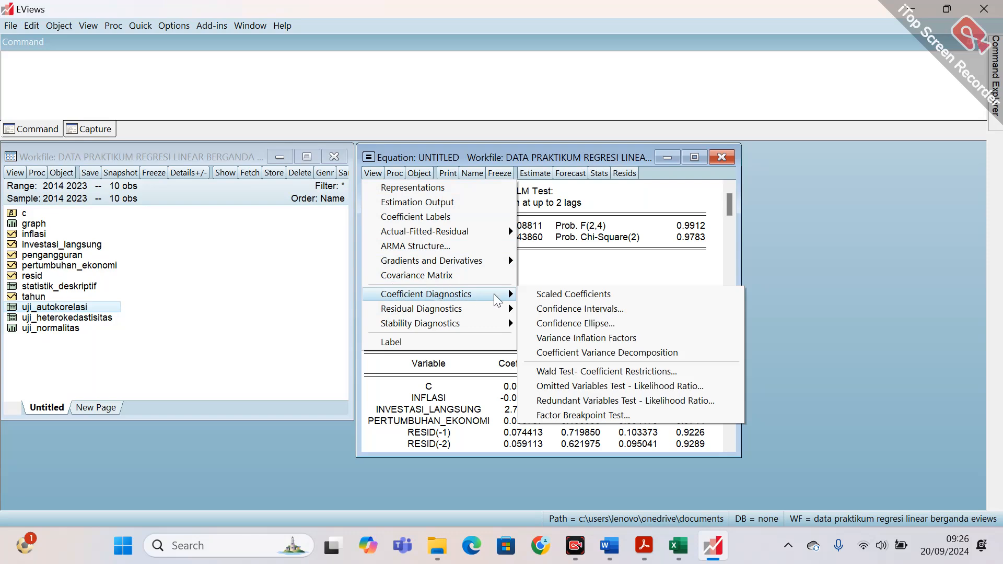
left_click(617, 345)
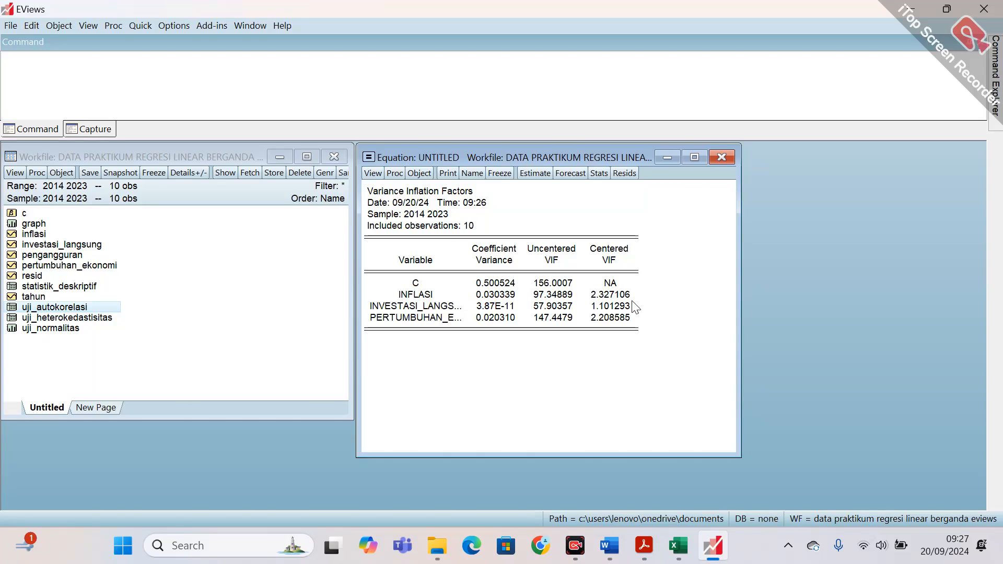
Freeze the Variance Inflation Factors output as a table named uji_multikolinearitas and close the table.
left_click(505, 177)
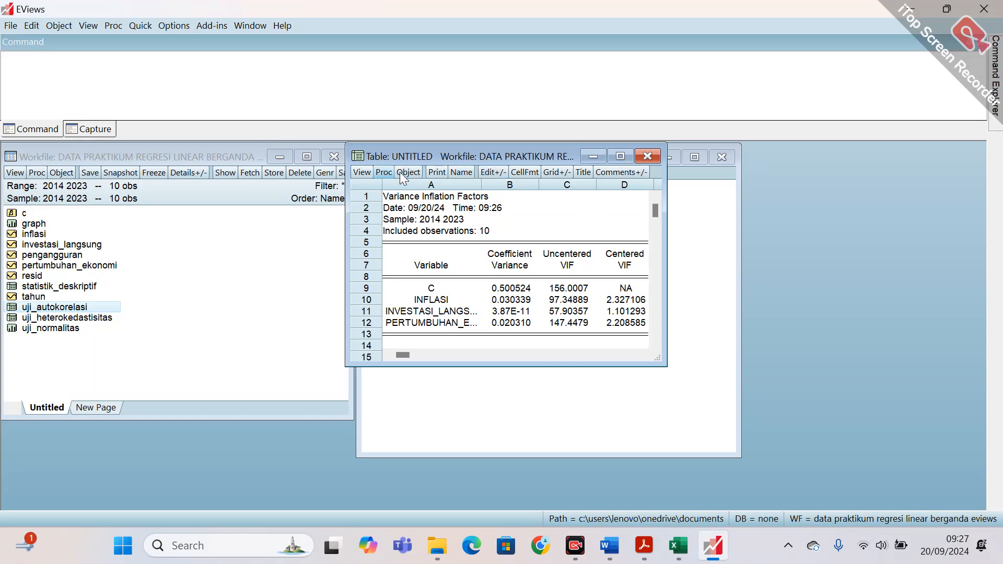
left_click(461, 171)
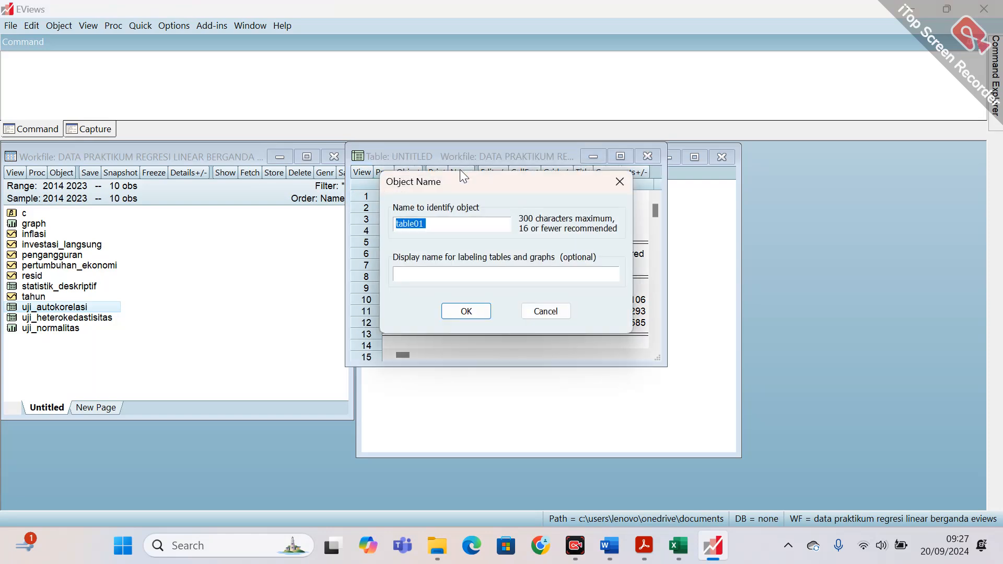
type("uji Mi")
key("BackSpace")
key("BackSpace")
key("BackSpace")
type("i_multikolinearitas")
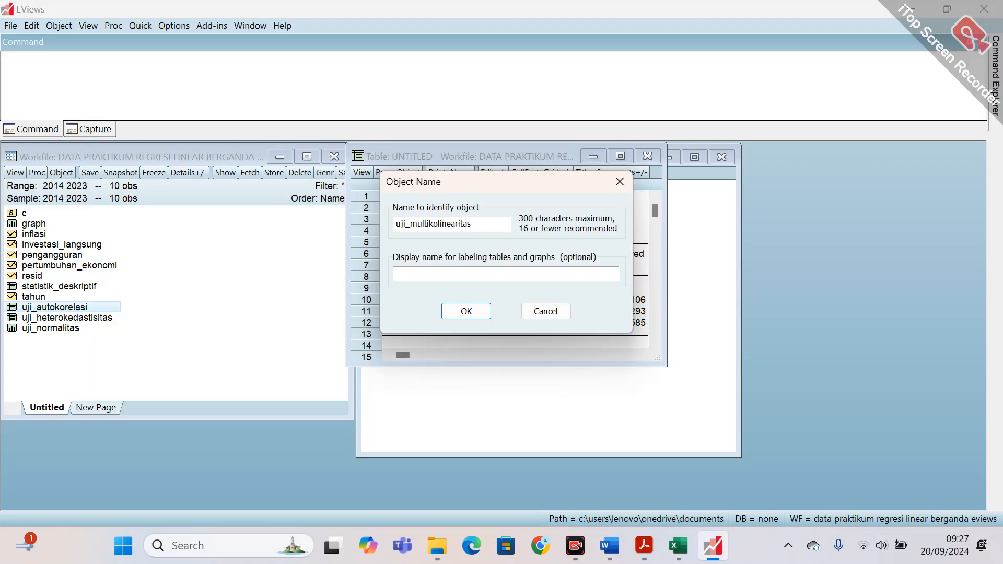
left_click(464, 313)
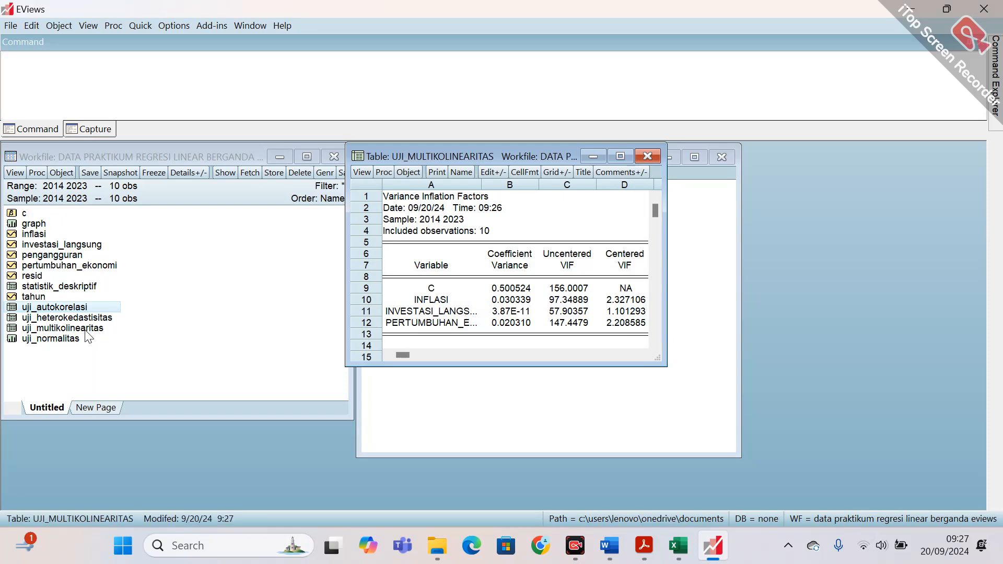
left_click(647, 157)
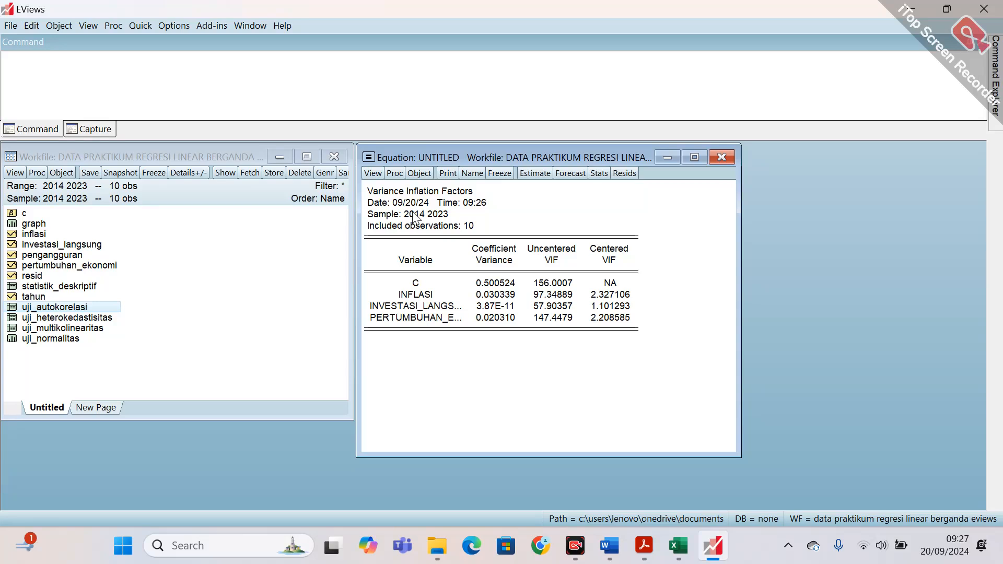
Run the Ramsey RESET stability test on the equation with 1 fitted term.
left_click(373, 173)
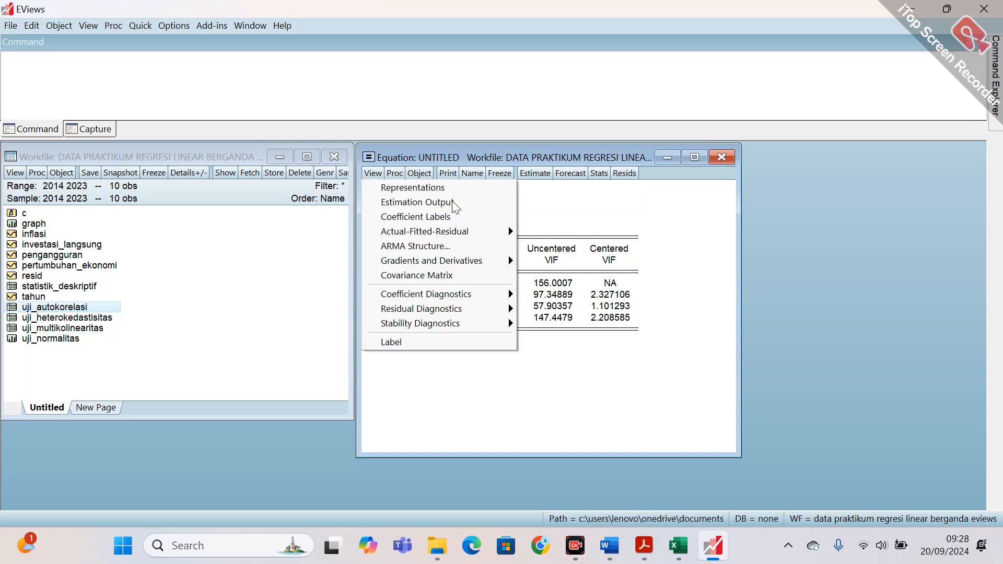
mouse_move(448, 325)
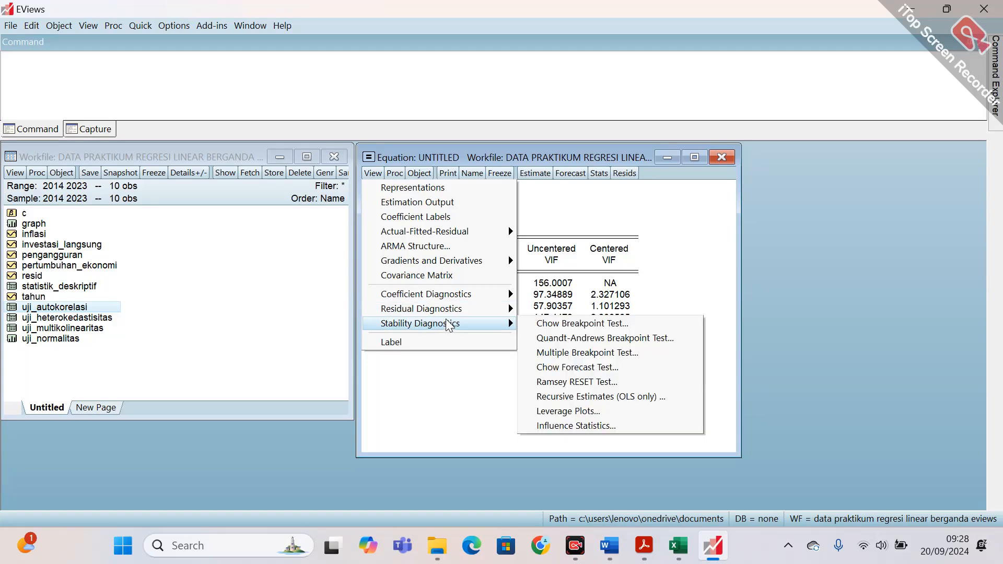
left_click(580, 382)
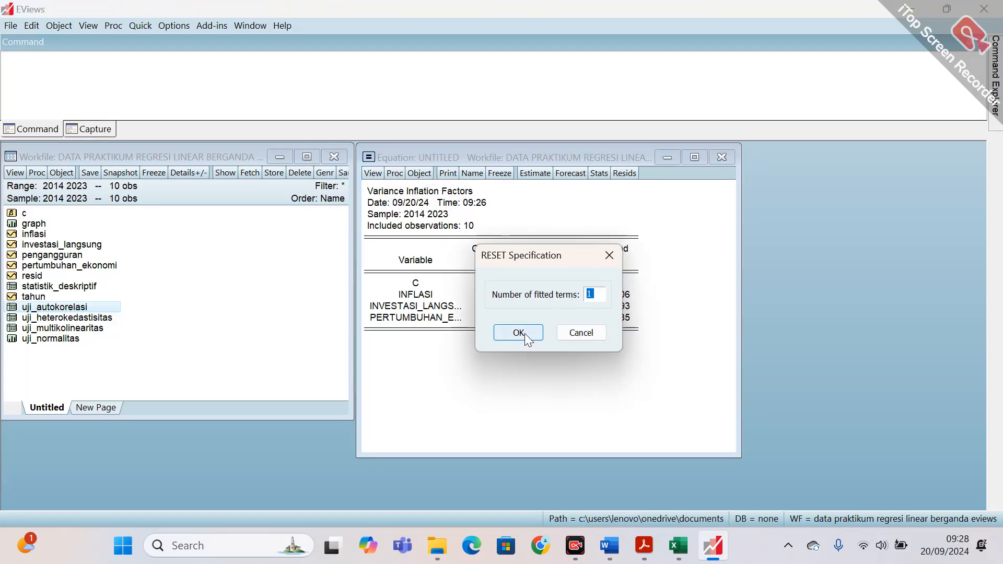
left_click(536, 333)
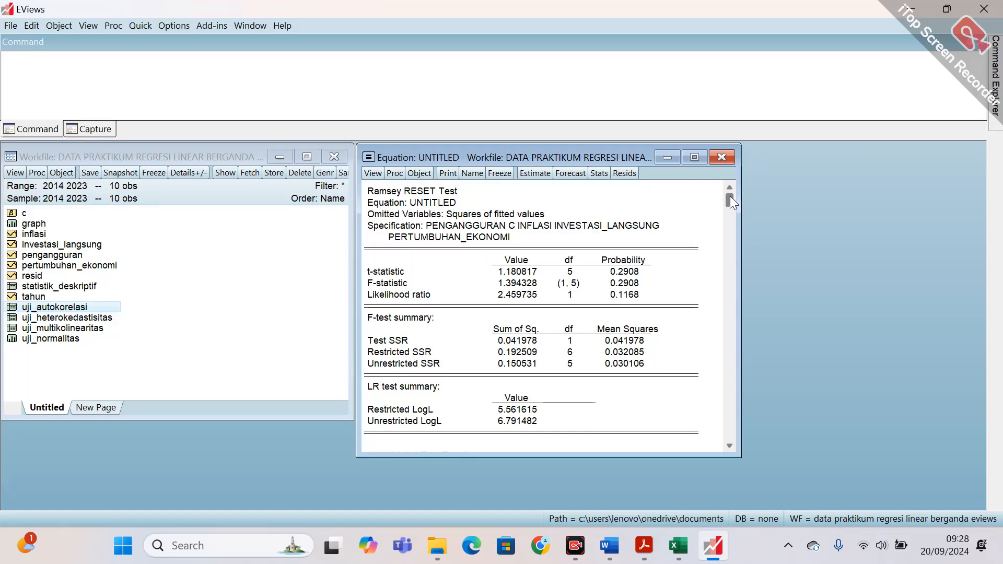
Freeze the Ramsey RESET output as a table named uji_linearitas, select it in the workfile and close the table.
left_click(507, 173)
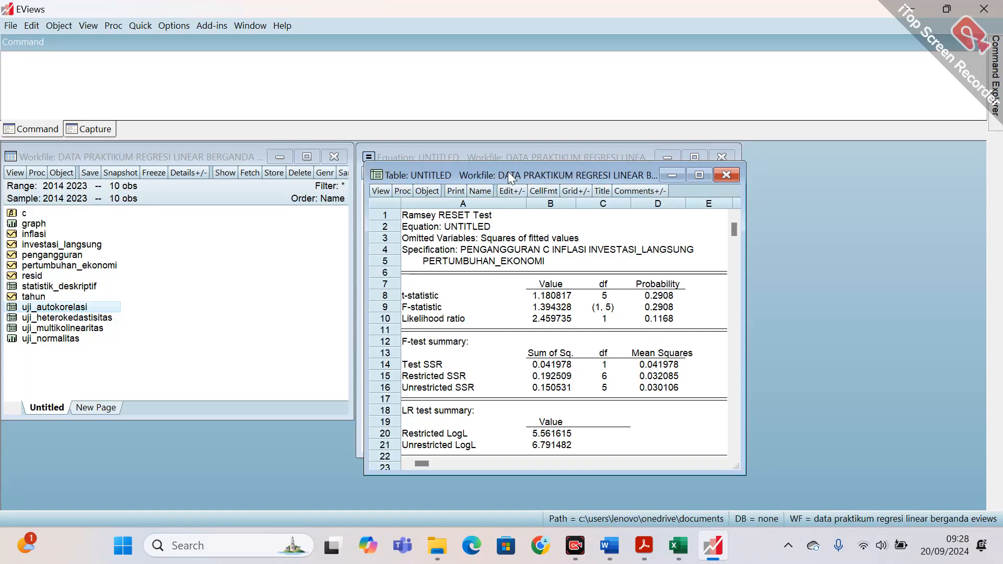
left_click(486, 194)
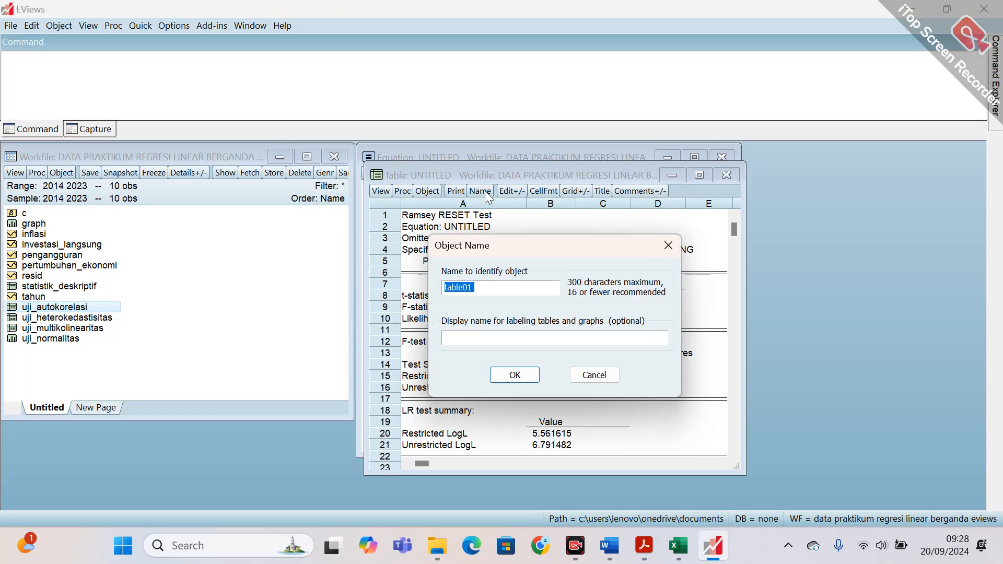
type("uji_linearitas")
left_click(515, 375)
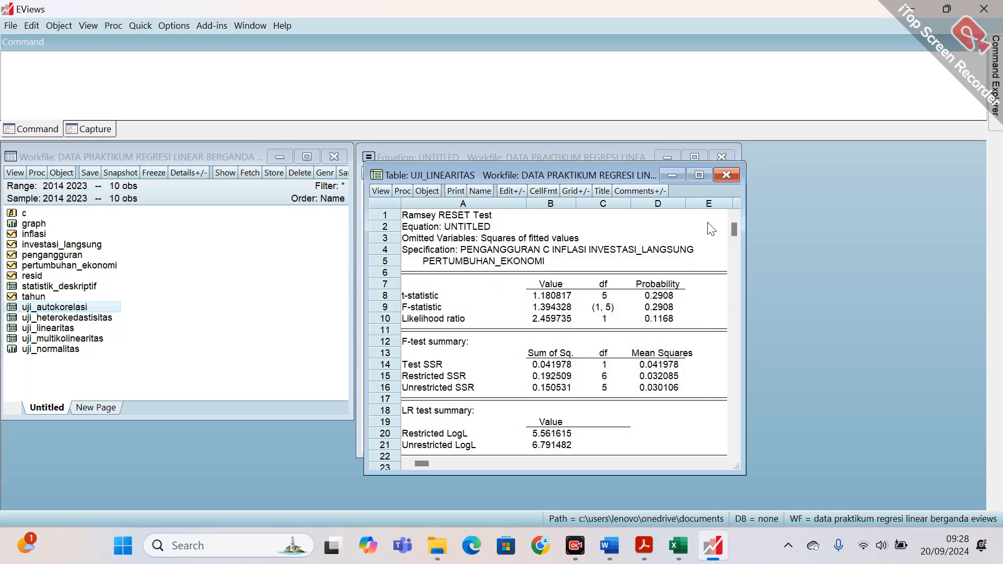
left_click(70, 331)
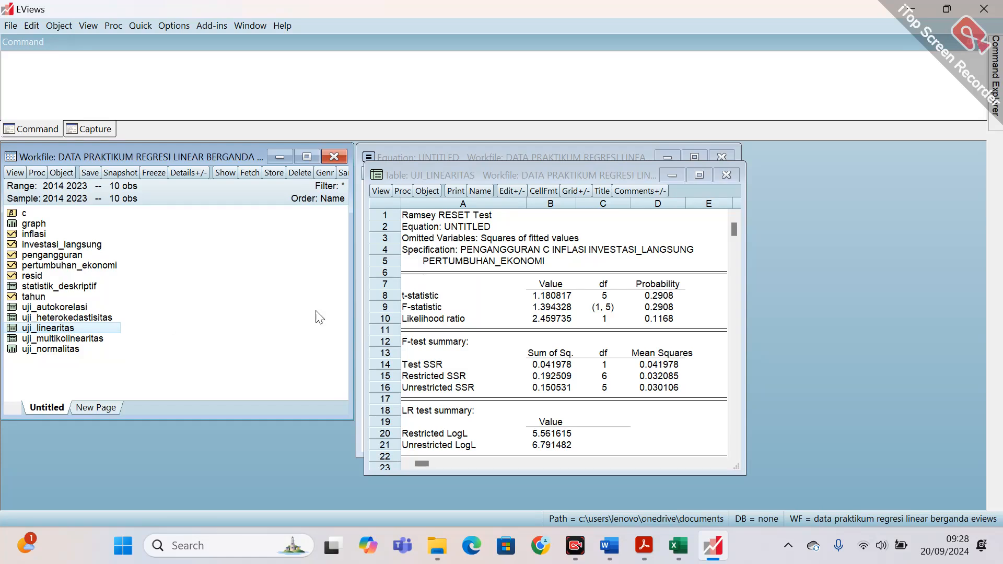
left_click(726, 176)
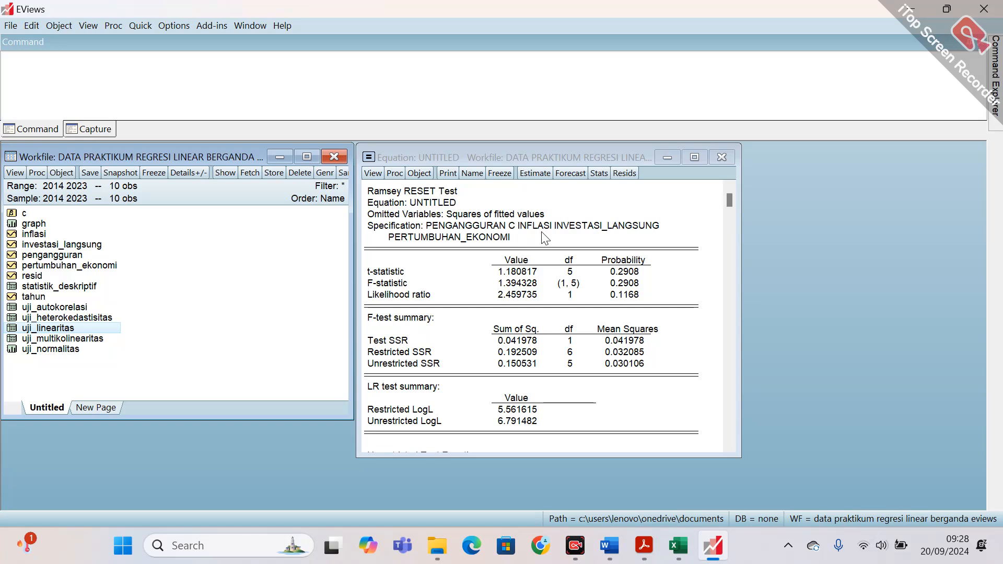
Return the equation from the Ramsey RESET results to its estimation output.
left_click(729, 199)
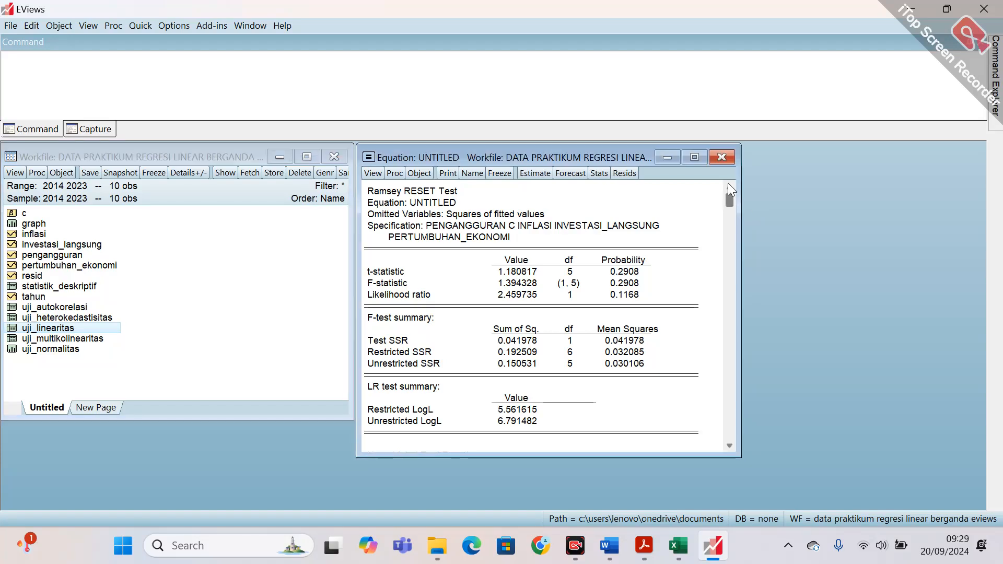
left_click(373, 173)
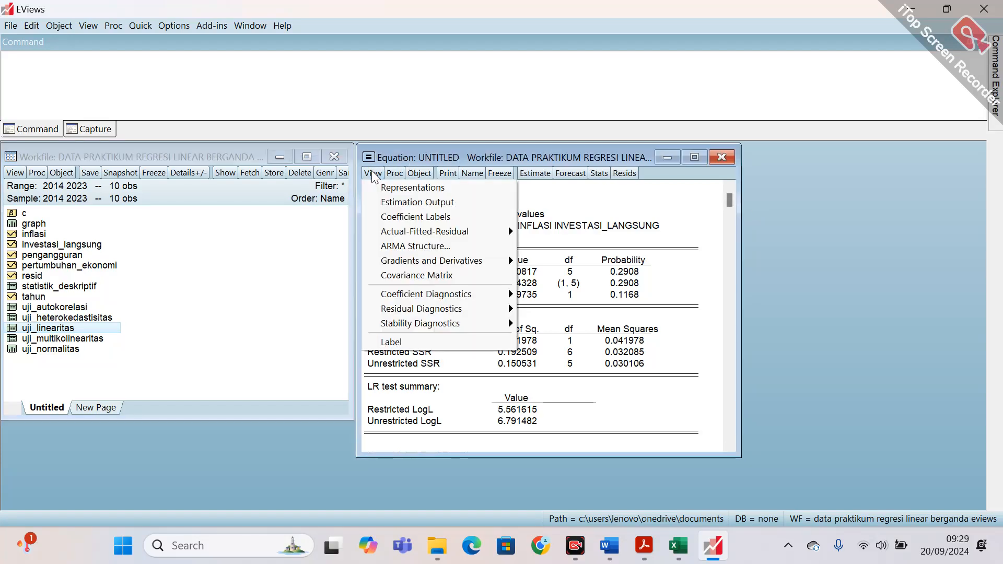
left_click(399, 202)
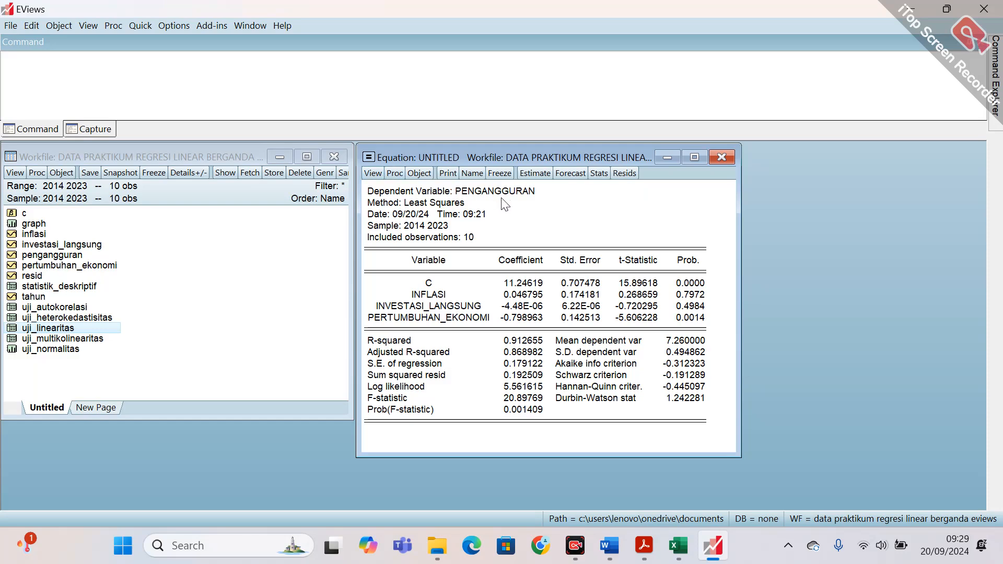
Display the equation's representations and examine the regression equation under Substituted Coefficients.
left_click(374, 174)
left_click(389, 188)
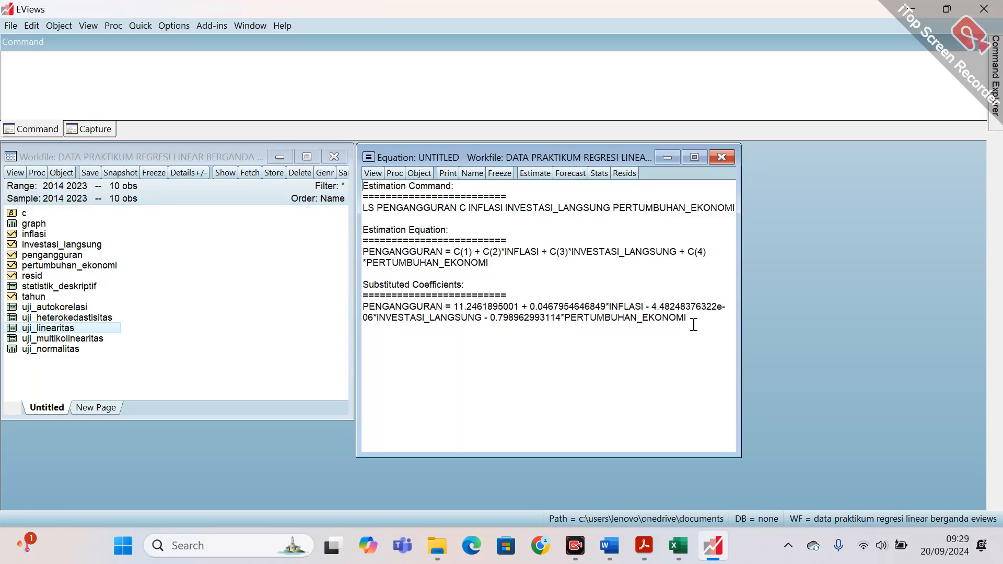
left_click_drag(694, 321, 364, 302)
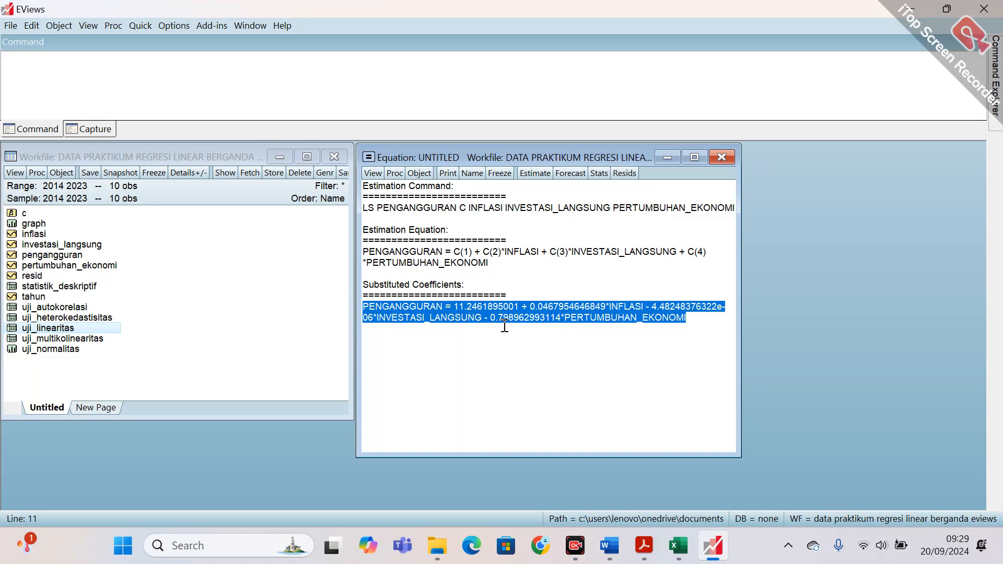
left_click(478, 309)
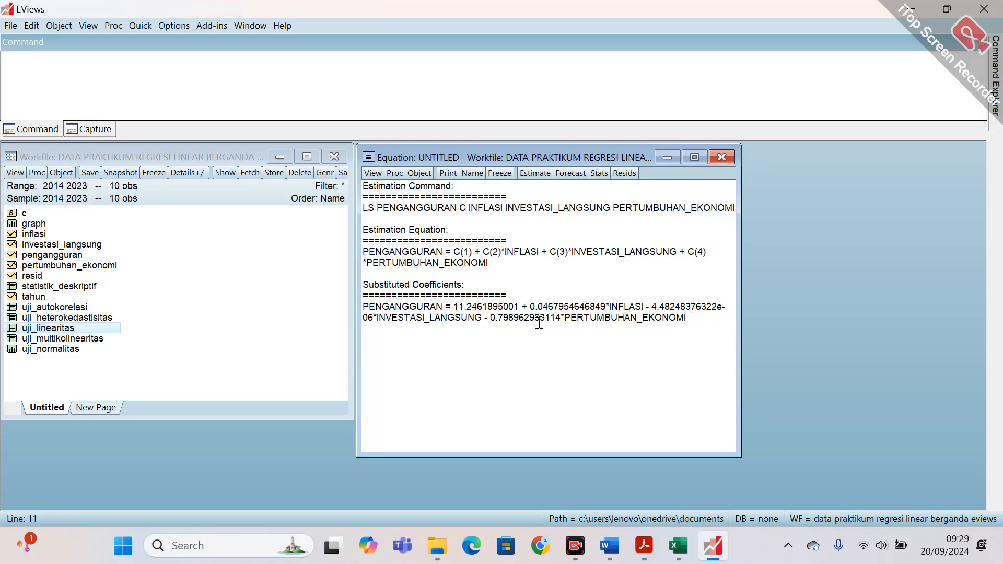
Freeze the representations as a text object named persamaan_regresi, then close it and return the equation to its estimation output.
left_click(500, 173)
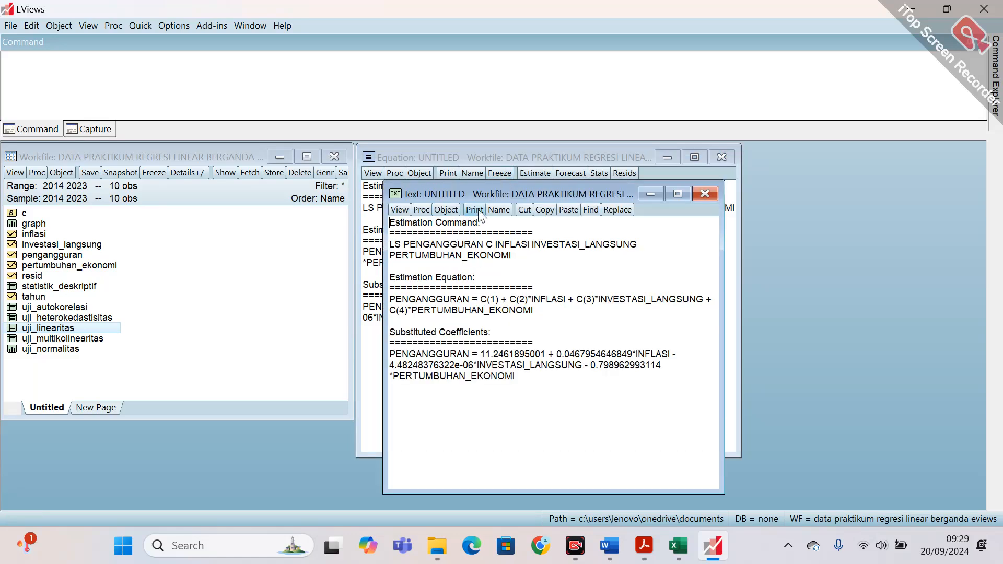
left_click(496, 209)
type("p")
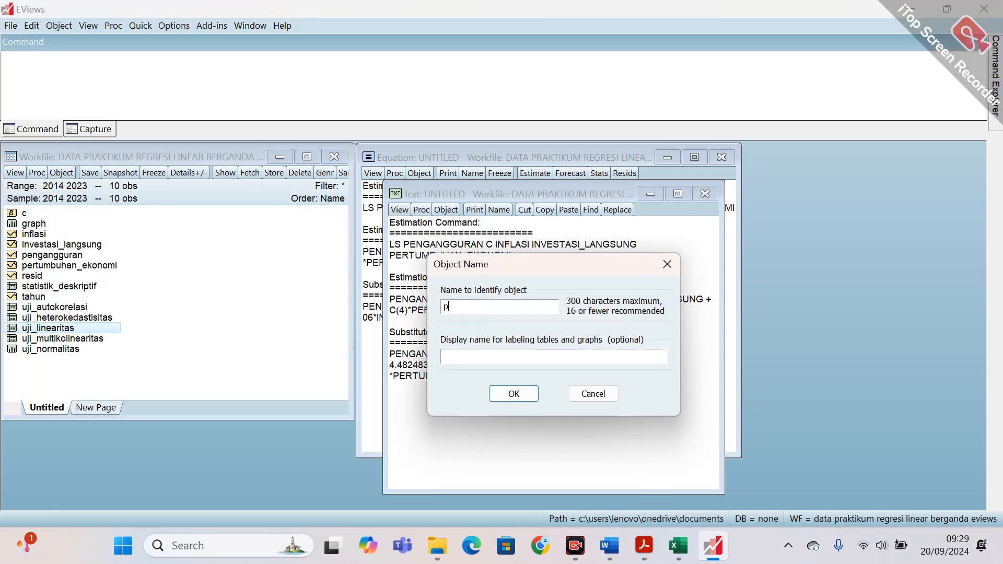
type("ersamaan_regresi")
left_click(514, 394)
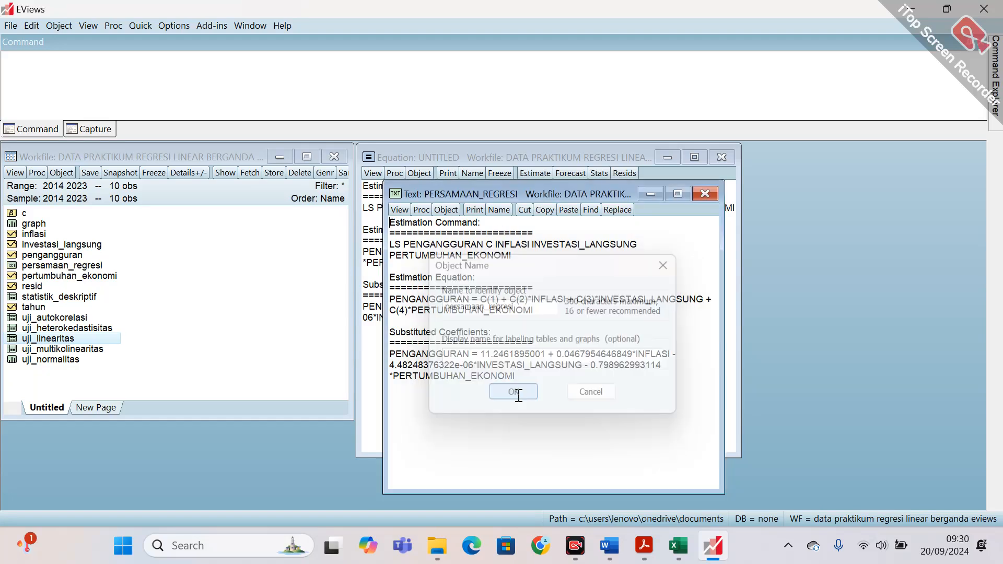
left_click(704, 194)
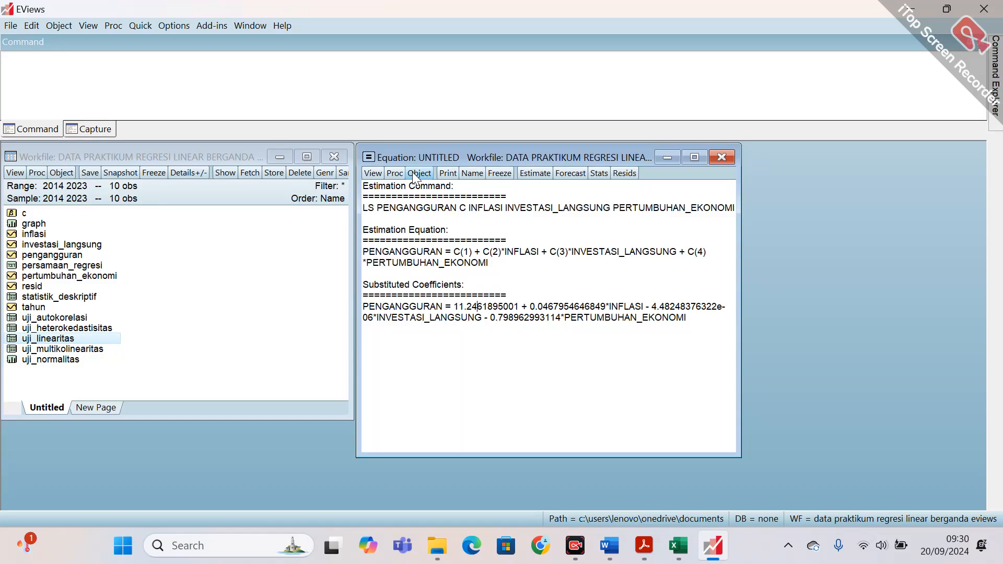
left_click(374, 173)
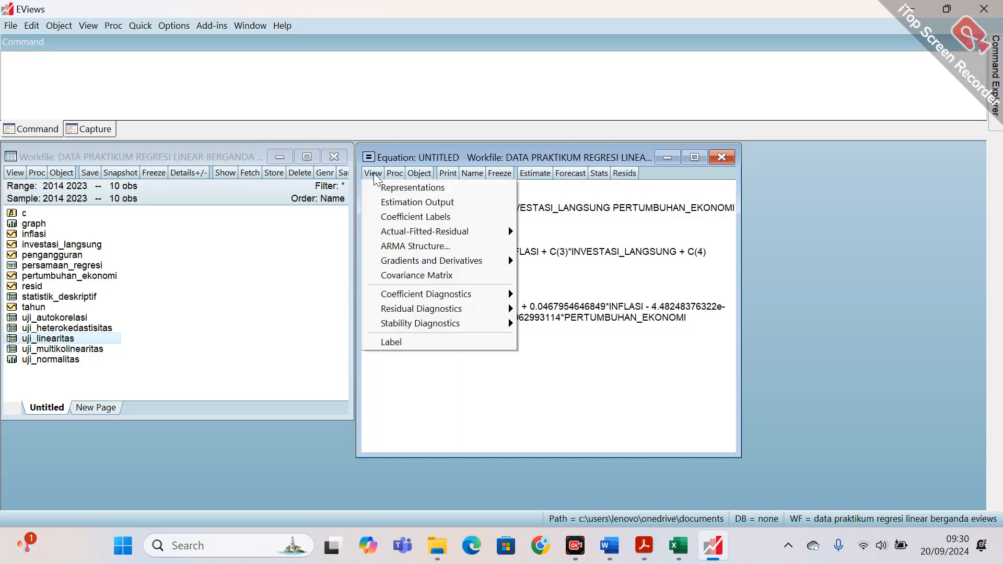
left_click(391, 203)
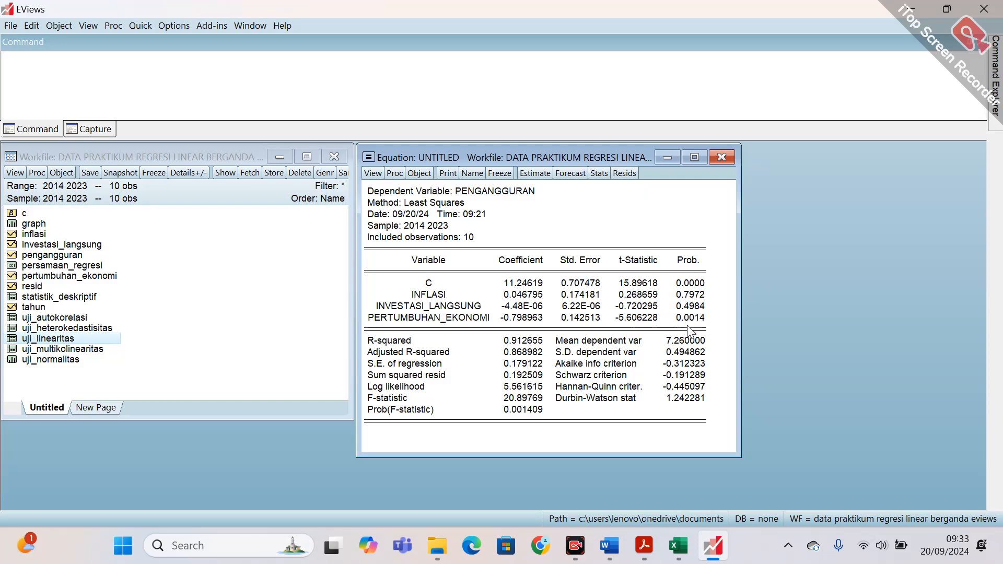
Switch to the MODUL REVISI document in Word, look through the classical assumption tests up to the Ramsey RESET interpretation, and return to EViews.
left_click(607, 546)
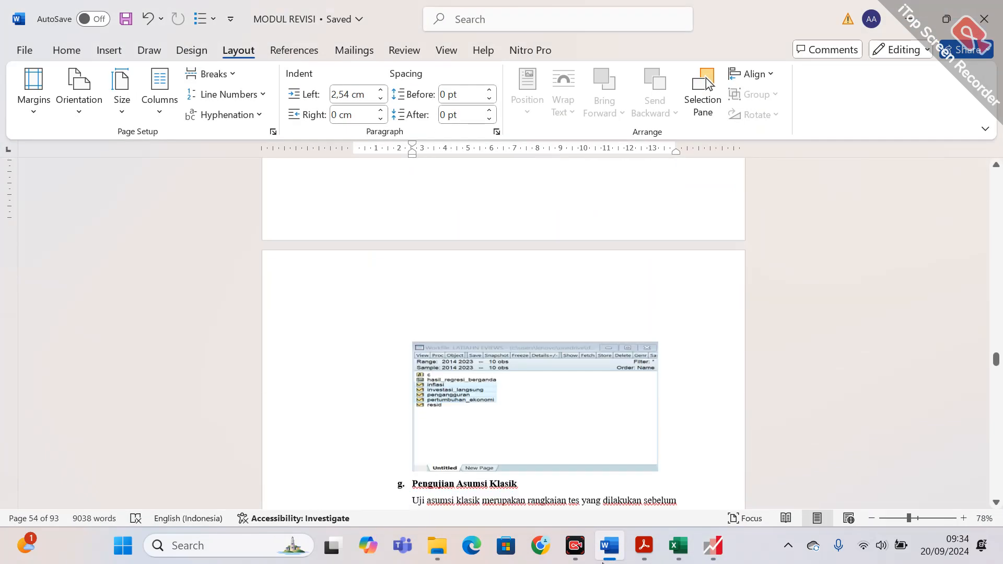
scroll(603, 563, "down", 20)
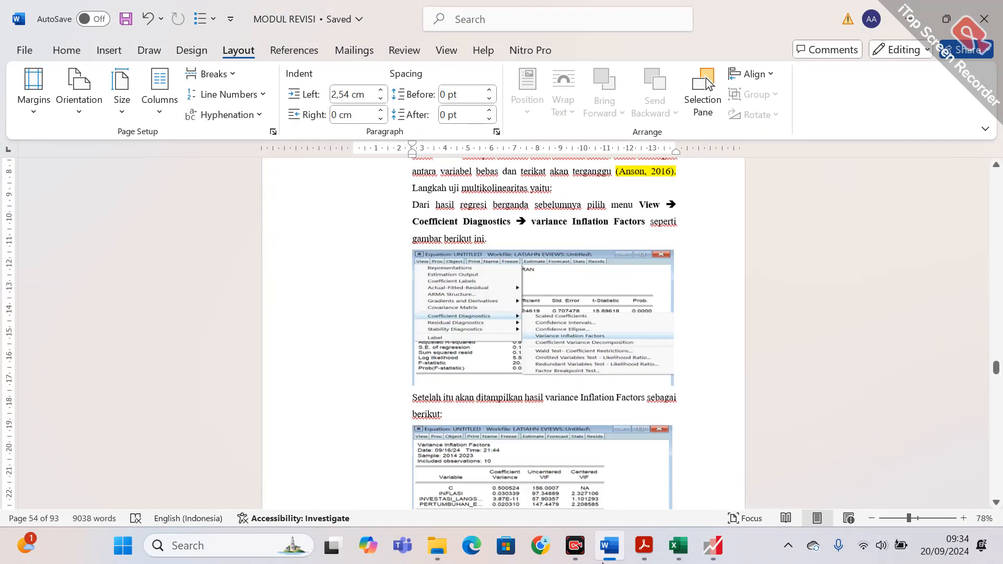
scroll(603, 563, "down", 20)
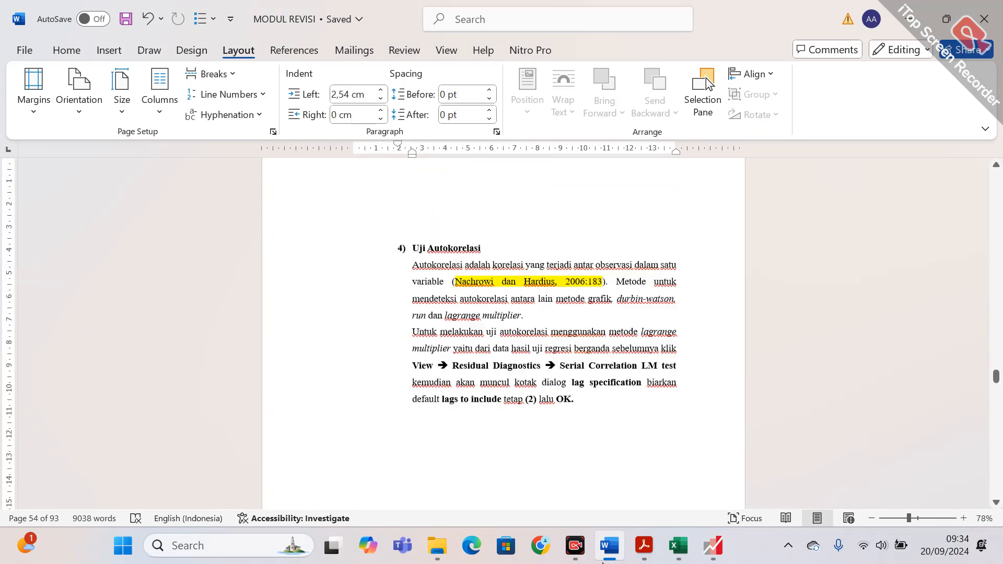
scroll(603, 563, "down", 20)
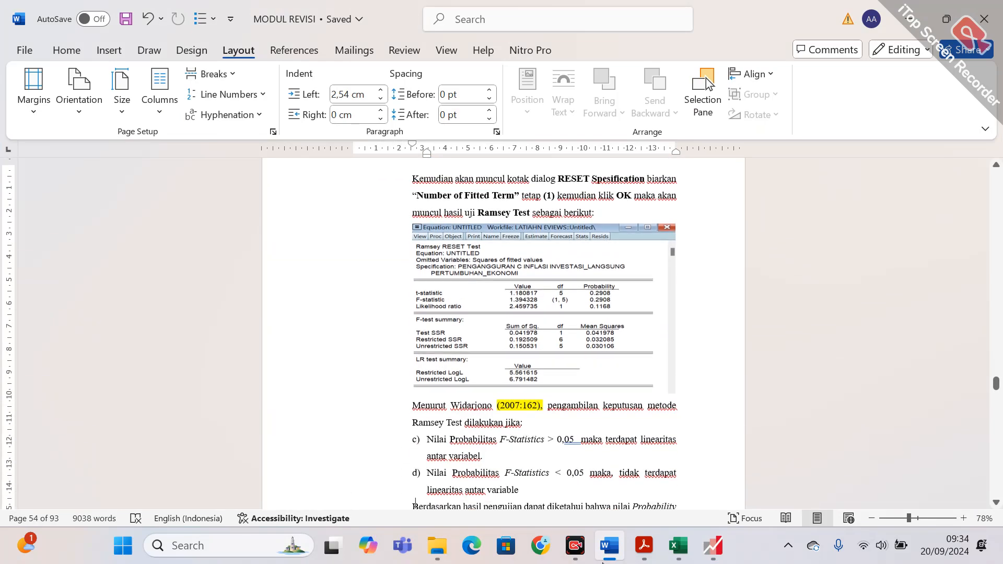
key("Down")
key("Down")
key("Down")
key("Down")
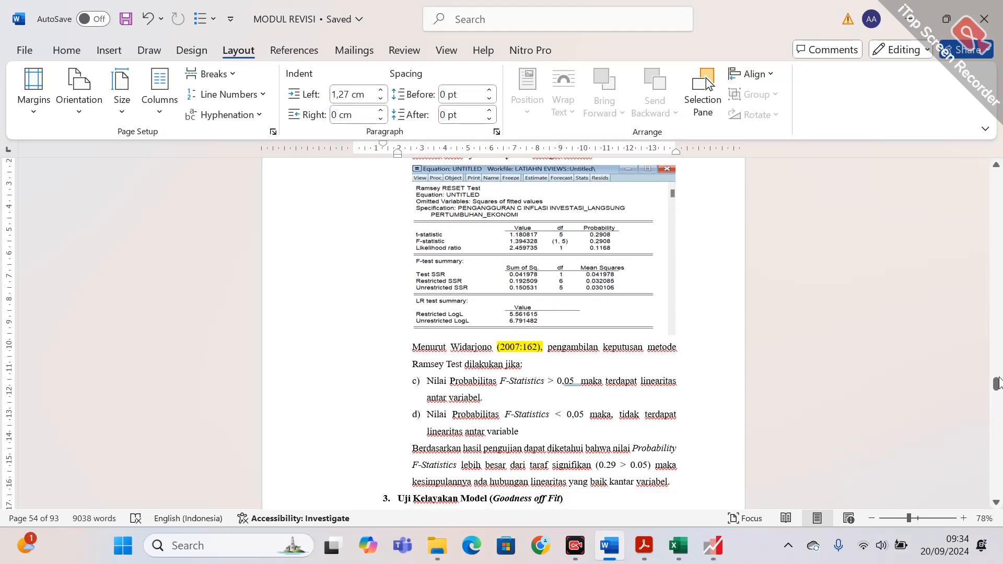
scroll(999, 377, "up", 5)
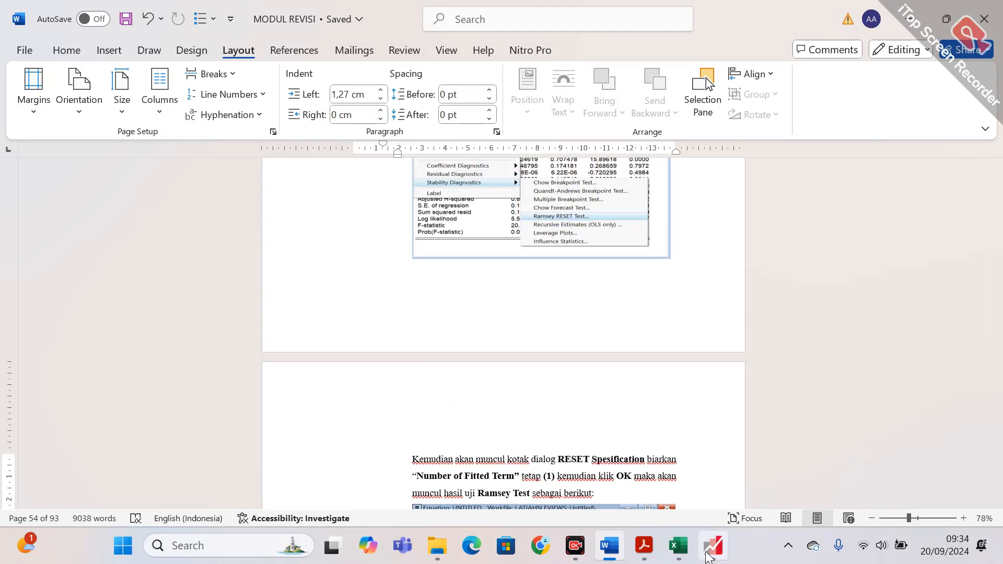
left_click(709, 554)
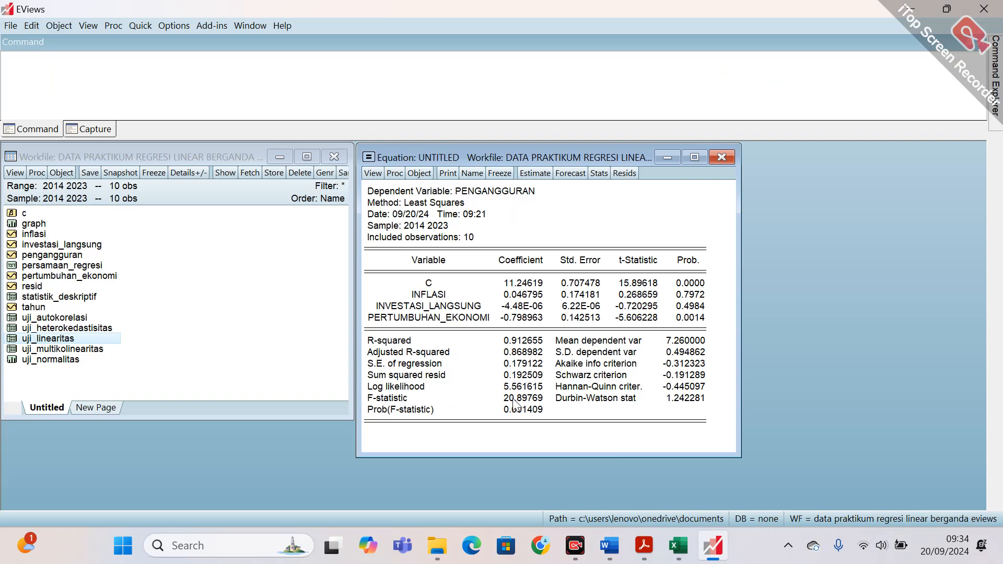
Switch back to the Word module and review the Persamaan Regresi section with its equation and coefficient interpretations.
left_click(608, 547)
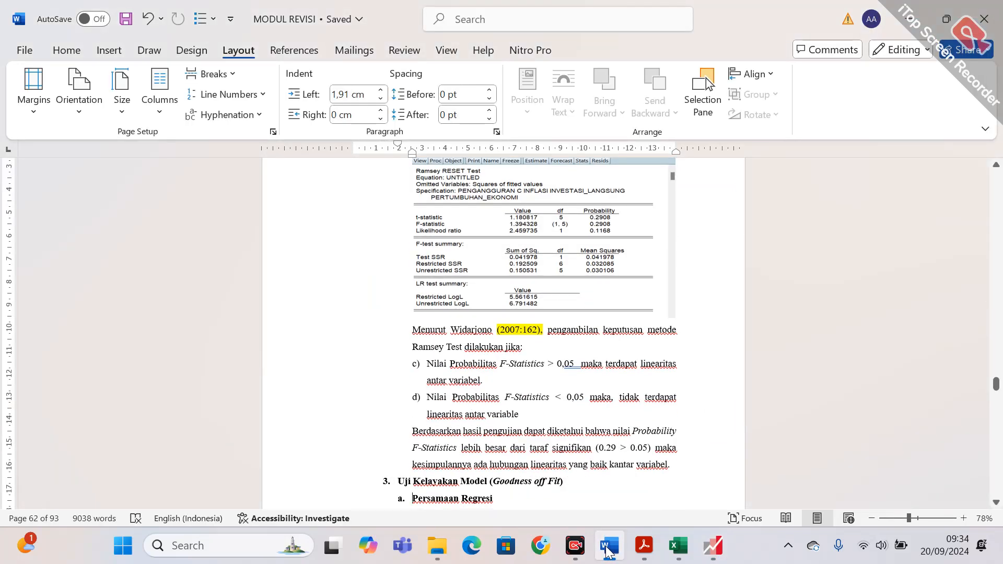
key("Down")
key("Down")
key("Down")
key("Down")
key("Down")
key("Down")
key("Down")
key("Down")
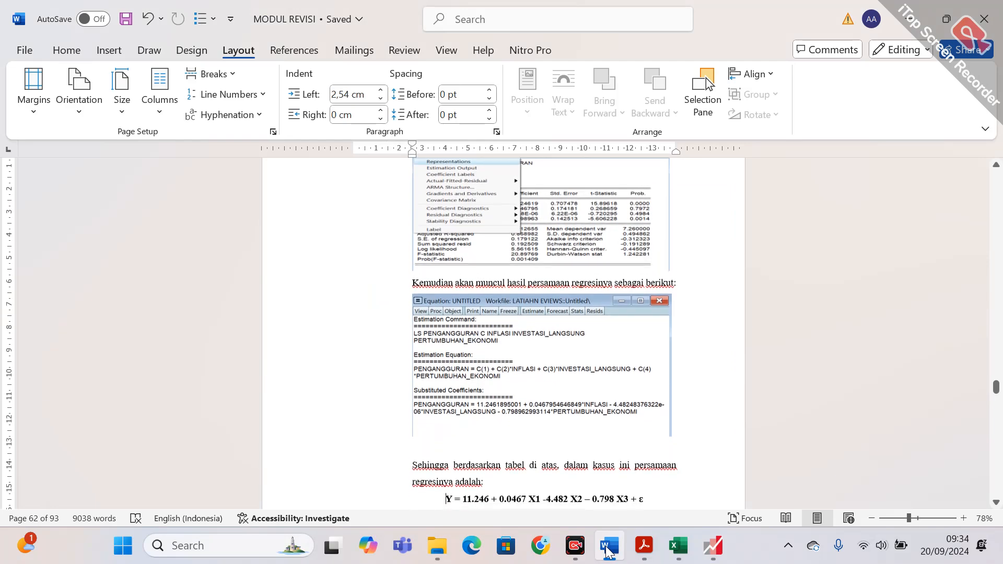
key("Down")
key("Down")
key("Down")
key("Down")
key("Down")
key("Down")
key("Down")
key("Down")
key("Down")
key("Down")
key("Down")
key("Down")
key("Down")
key("Down")
key("Down")
key("Down")
key("Down")
key("Down")
key("Down")
key("Down")
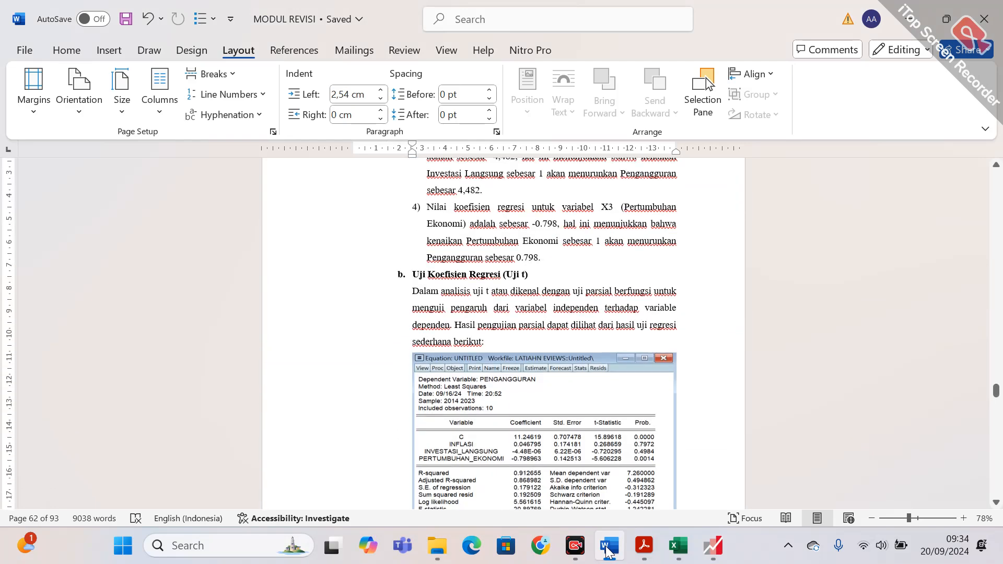
Review the module's Uji t interpretations up to the Uji F section, and switch to EViews to examine the estimation output.
key("Down")
key("Down")
key("Down")
key("Down")
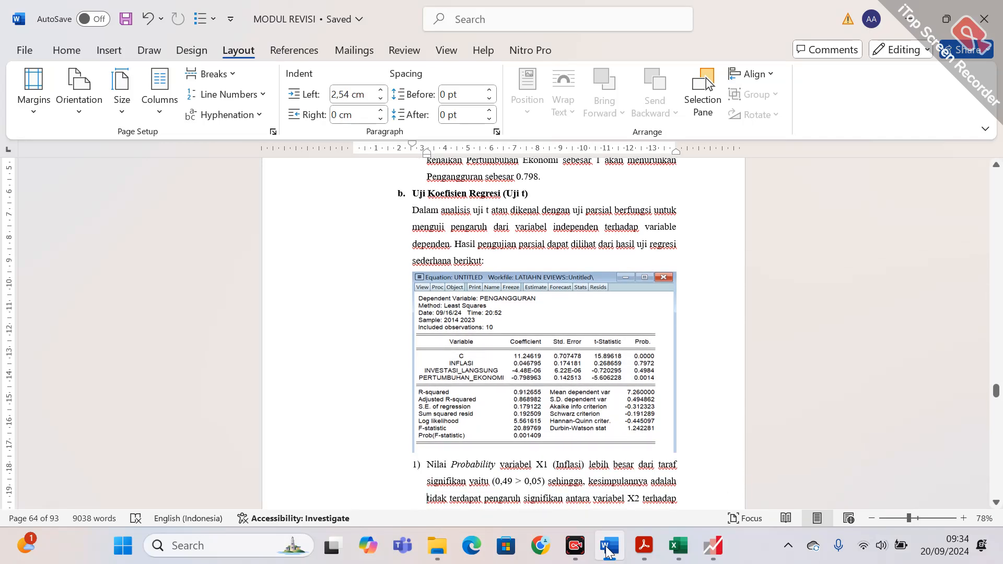
key("Down")
key("Down")
key("Down")
key("Down")
key("Down")
key("Down")
key("Down")
key("Down")
key("Down")
key("Down")
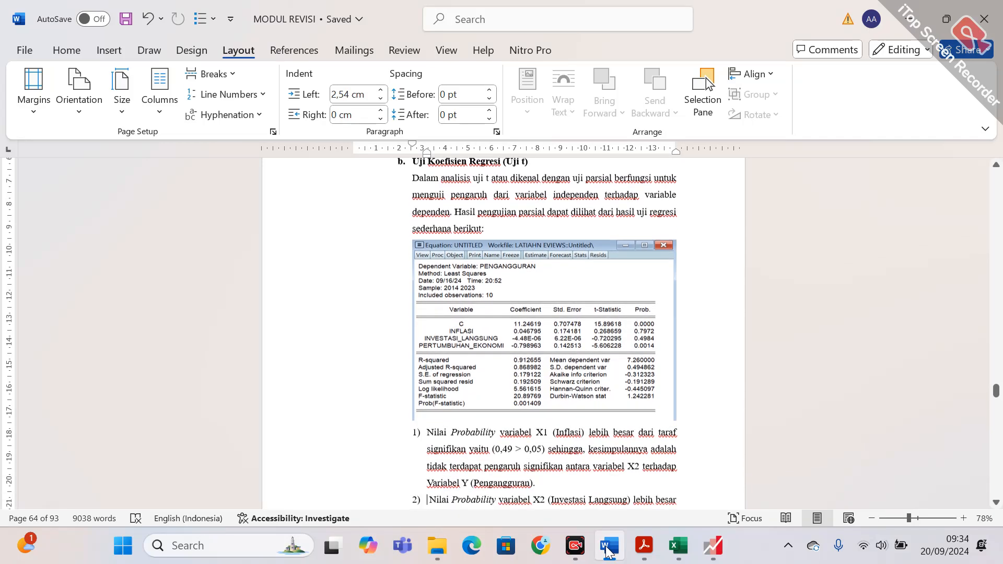
key("Down")
key("Down")
key("Down")
key("Down")
key("Down")
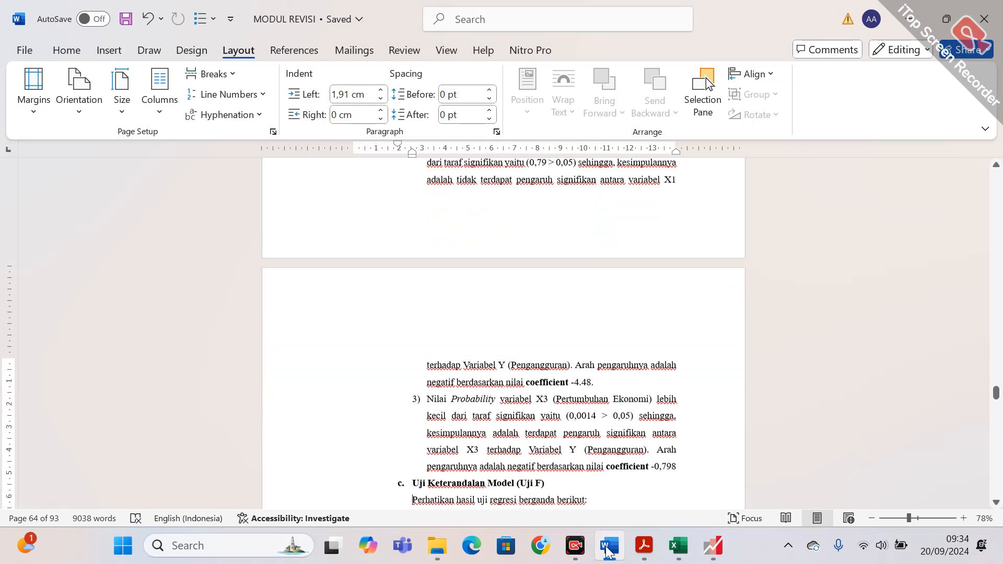
left_click(713, 546)
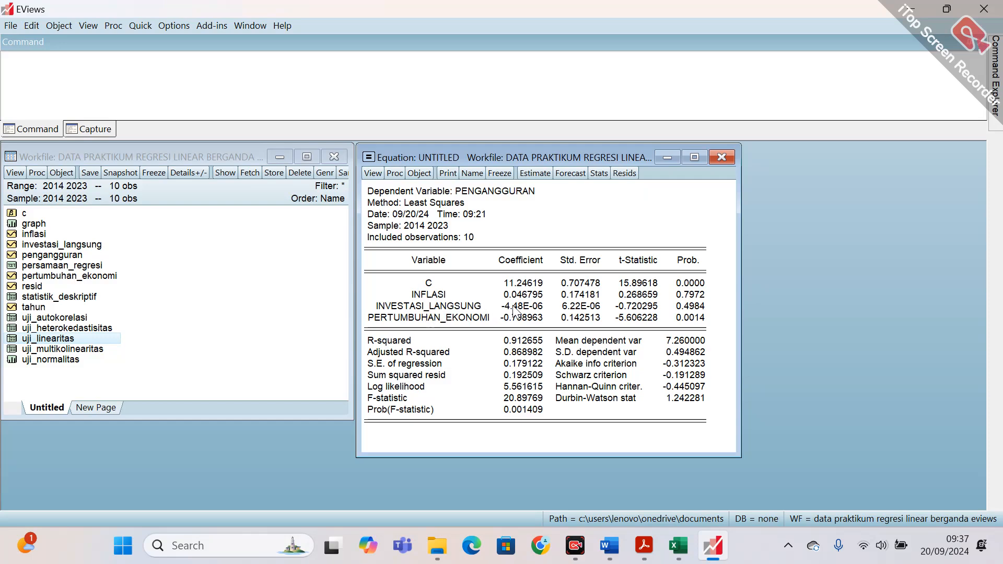
Return to the Word module and go back from the Uji F section to the regression equation under Persamaan Regresi.
left_click(608, 546)
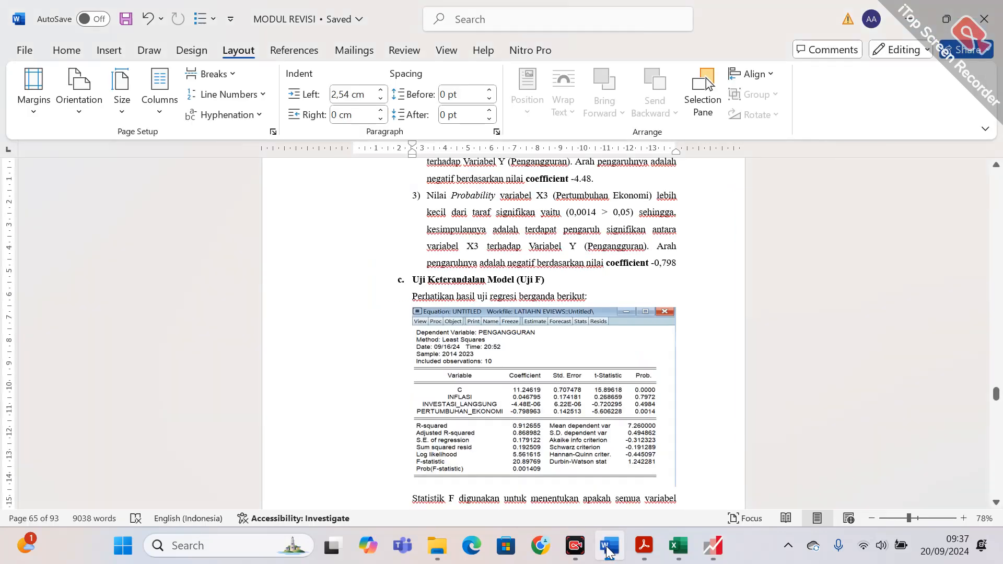
key("Down")
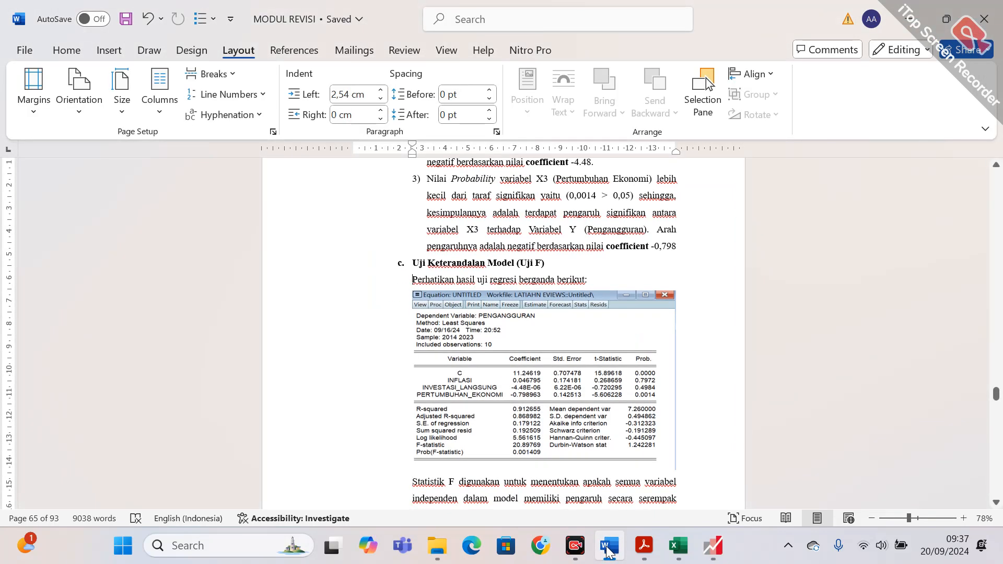
key("Up")
key("Up")
key("Up")
key("Up")
key("Up")
key("Up")
key("Up")
key("Up")
key("Up")
key("Up")
key("Up")
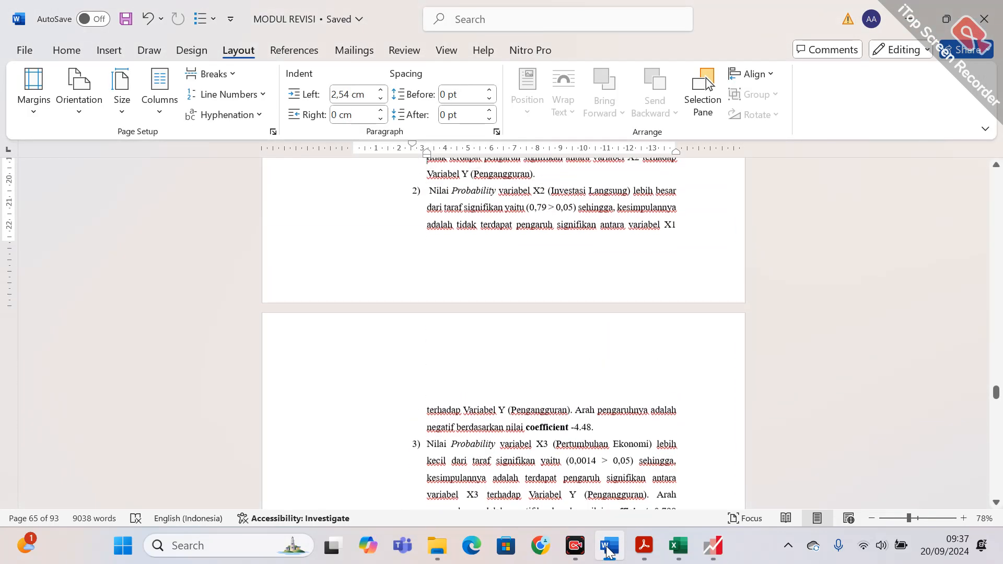
key("Up")
key("Up")
key("Up")
key("Up")
key("Up")
key("Up")
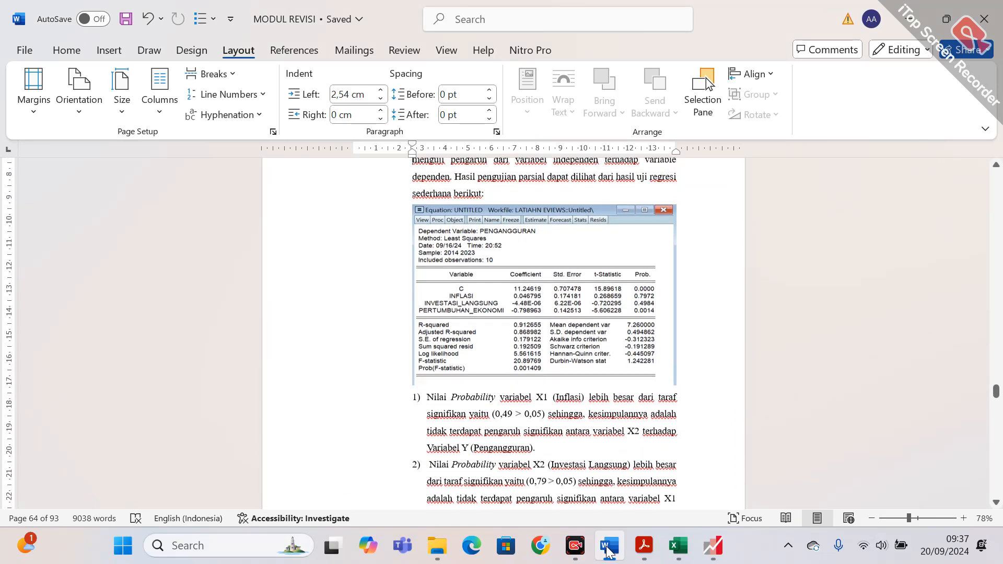
key("Up")
key("Up")
key("Up")
key("Up")
key("Up")
key("Up")
key("Up")
key("Up")
key("Up")
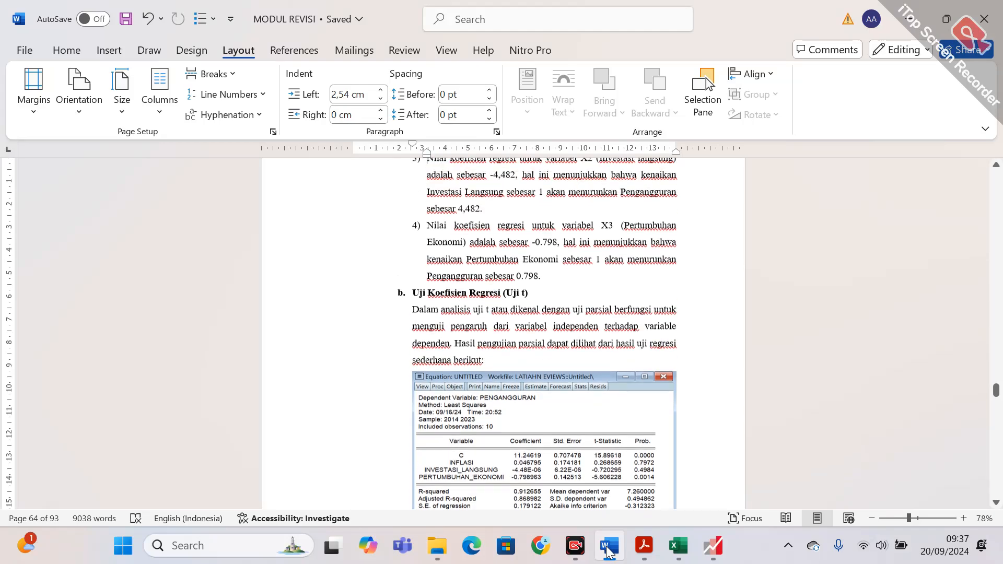
key("Up")
key("Up")
key("Up")
key("Up")
key("Up")
key("Up")
key("Up")
key("Up")
key("Up")
key("Up")
key("Up")
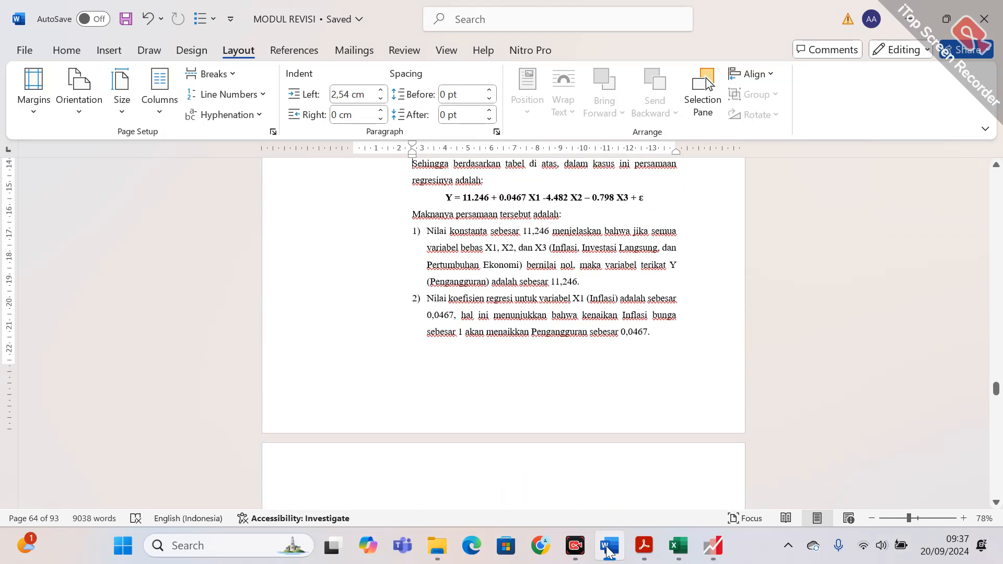
key("Up")
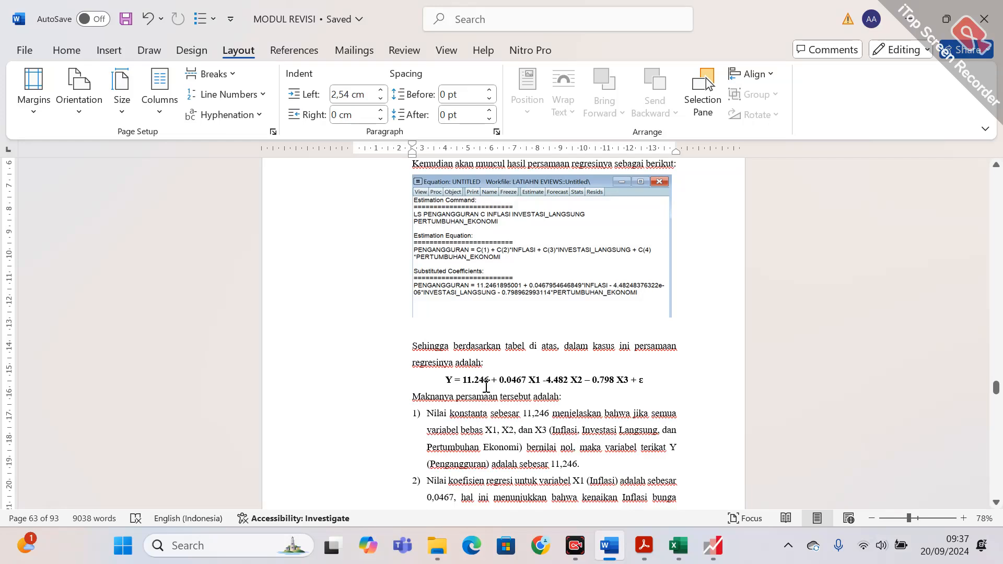
Compare the coefficients in the module's regression equation with the estimation output in EViews, switching between the two programs.
left_click(522, 380)
left_click(712, 546)
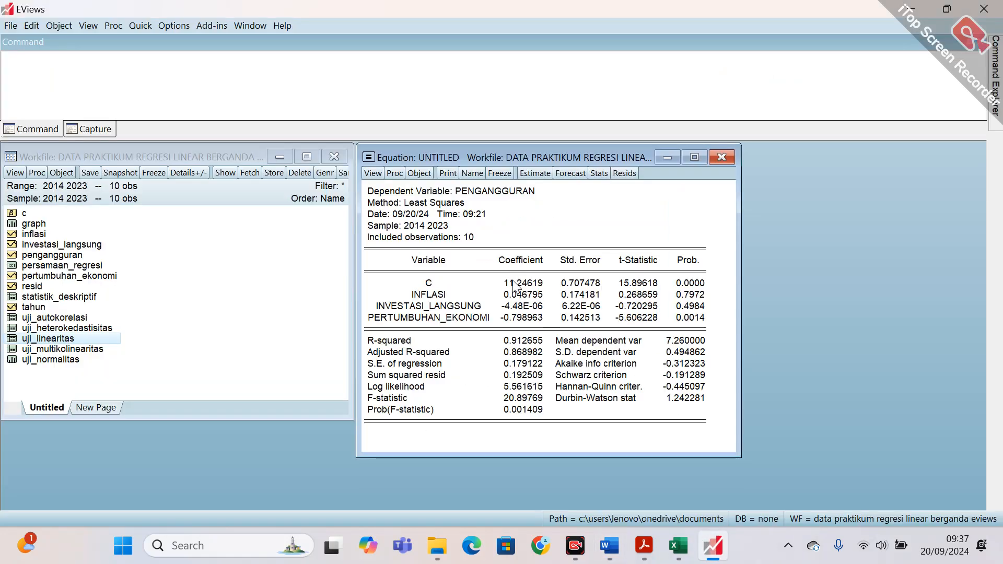
left_click(708, 549)
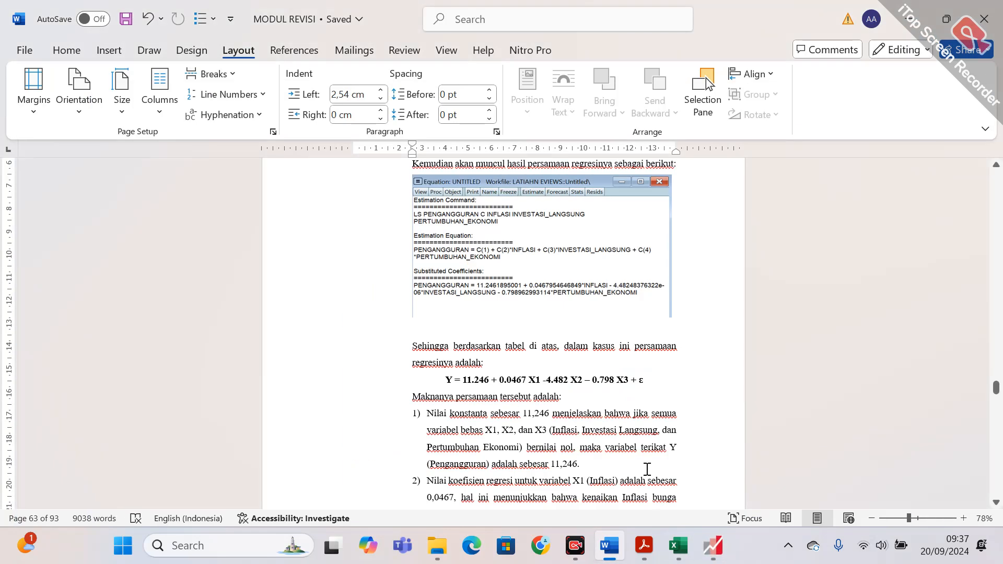
left_click(712, 555)
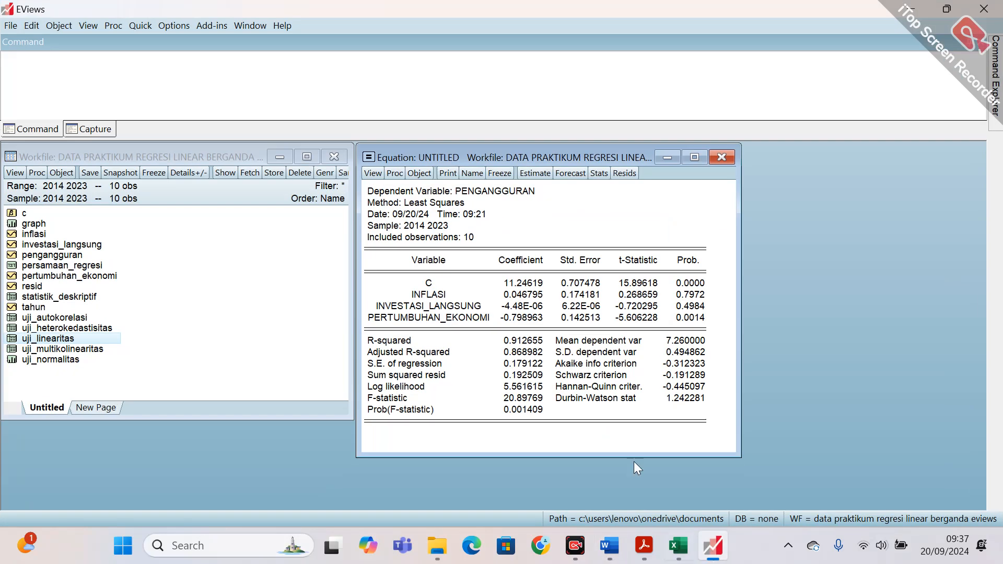
left_click(712, 556)
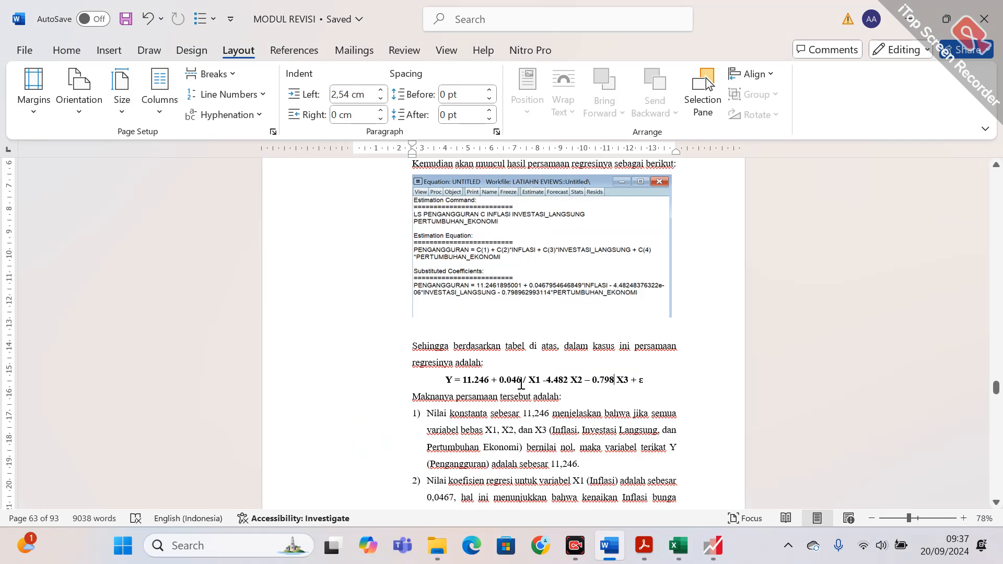
left_click(710, 546)
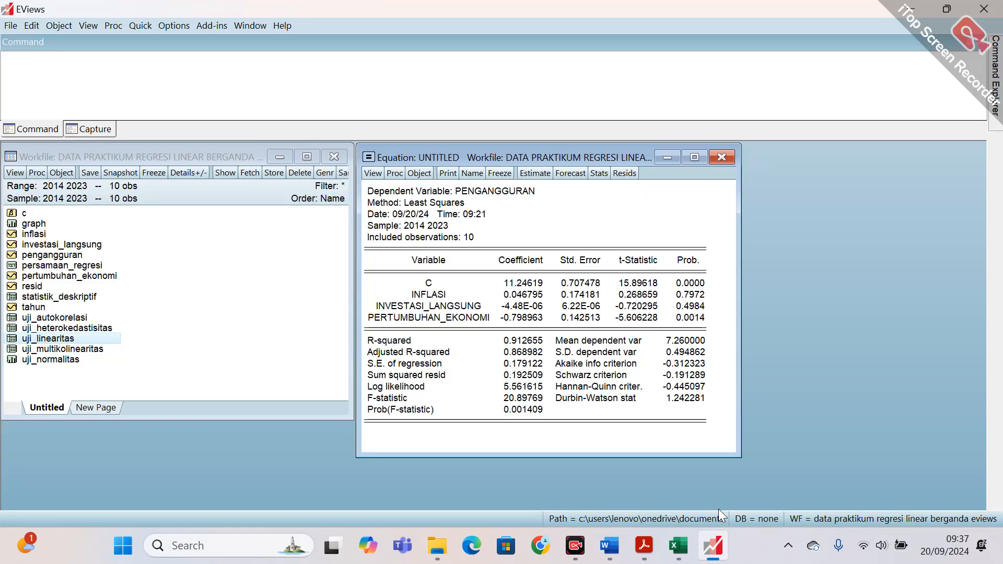
left_click(720, 559)
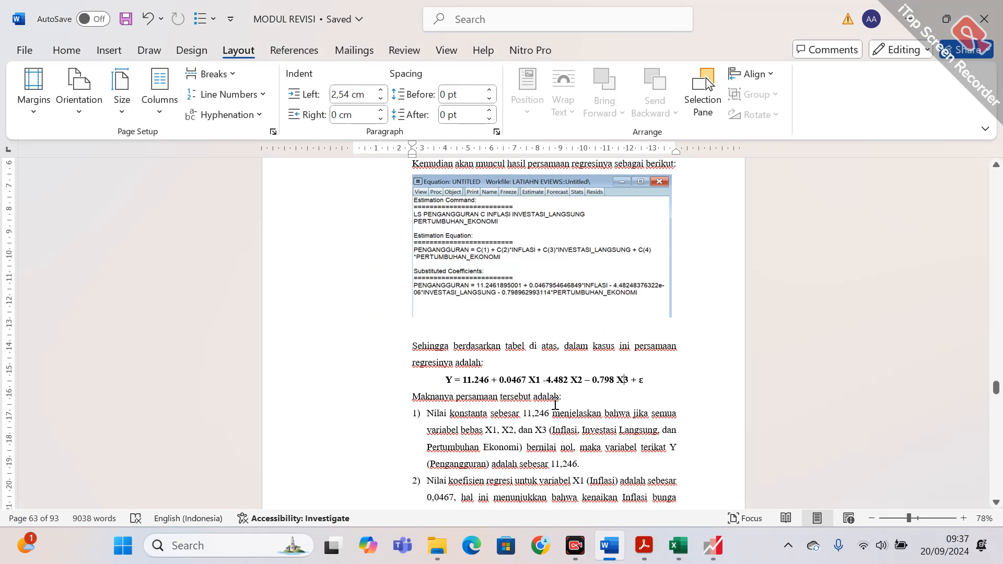
Read the module's interpretation of the constant and the inflation coefficient, and switch to the EViews estimation output.
left_click(555, 405)
scroll(553, 403, "down", 5)
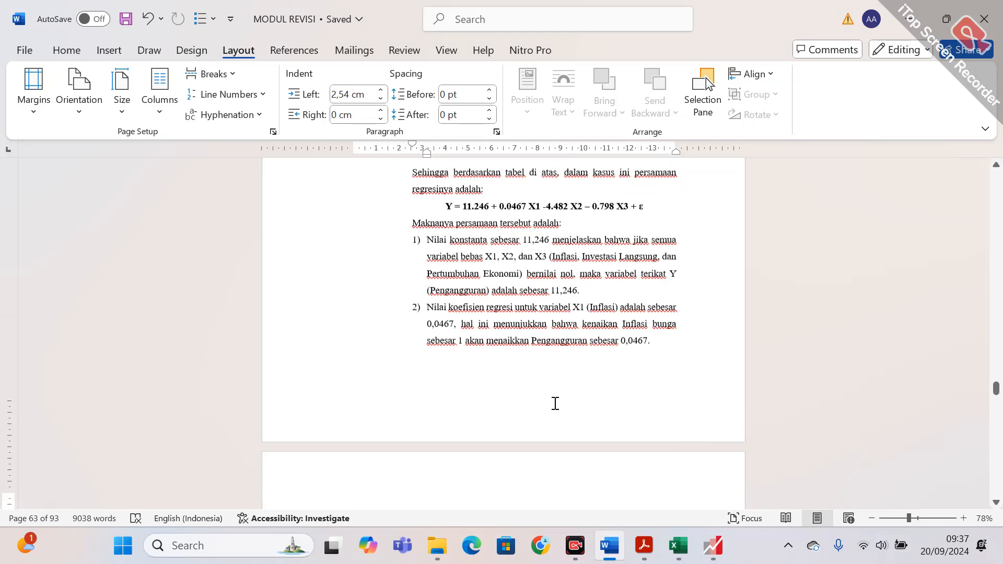
left_click(703, 553)
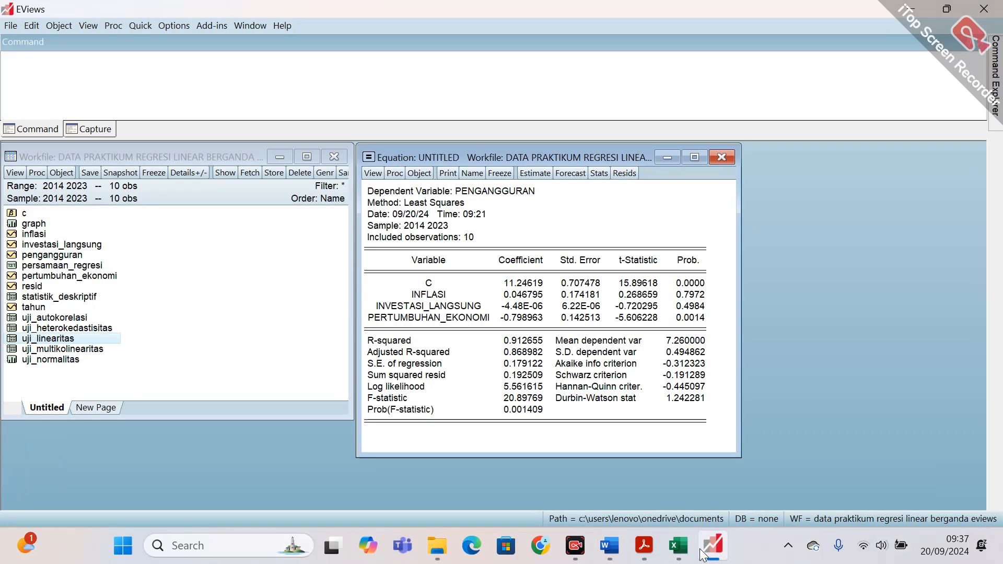